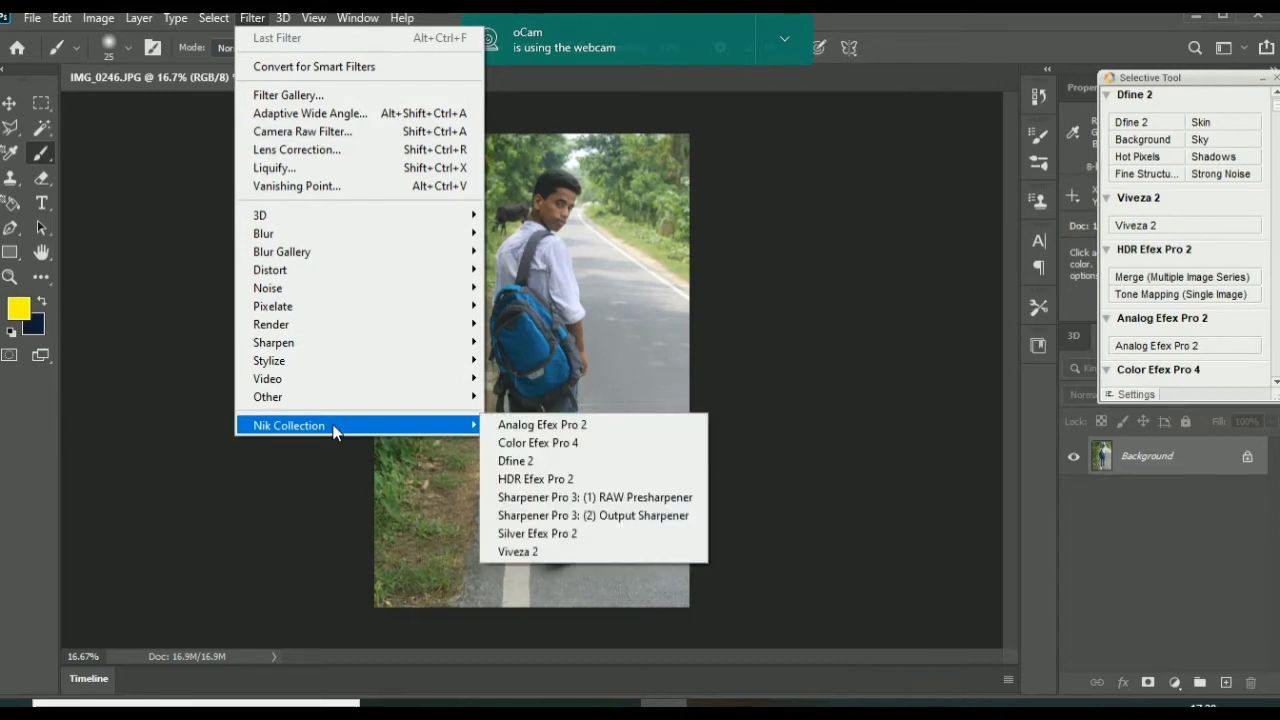
Launch Color Efex Pro 4 on the photo and choose the Foliage filter.
click(545, 452)
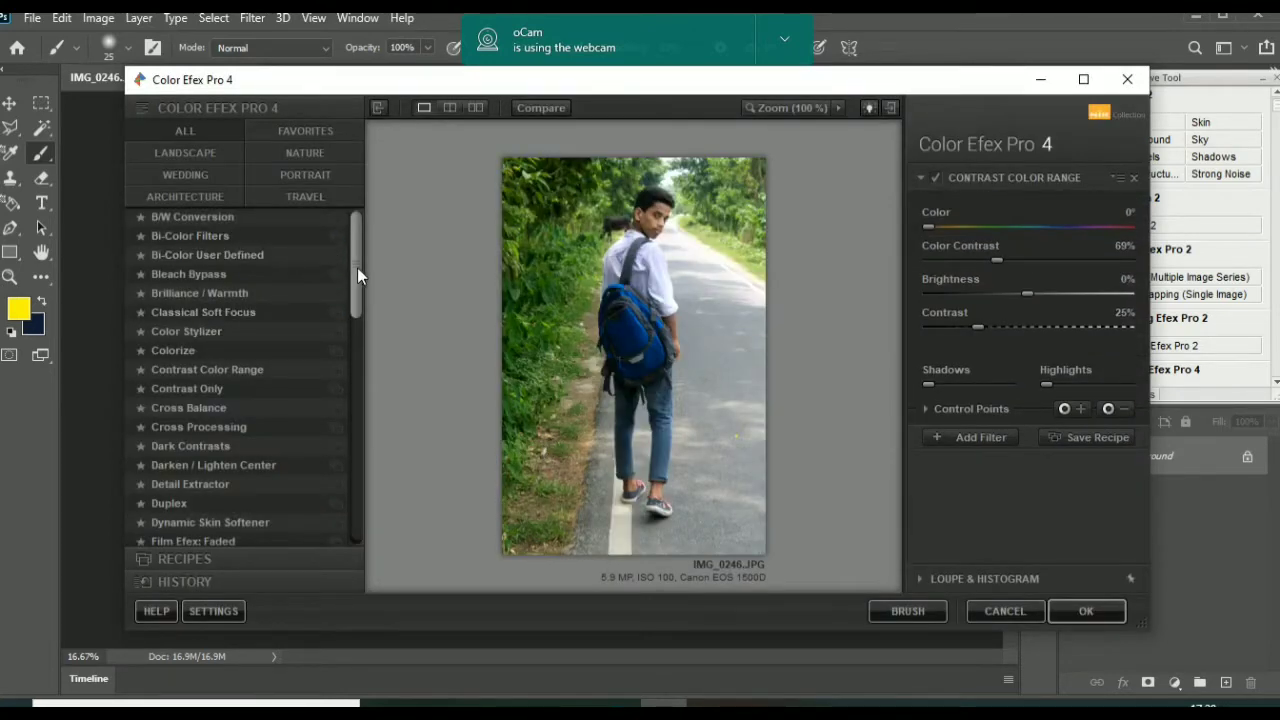
drag(357, 267, 352, 335)
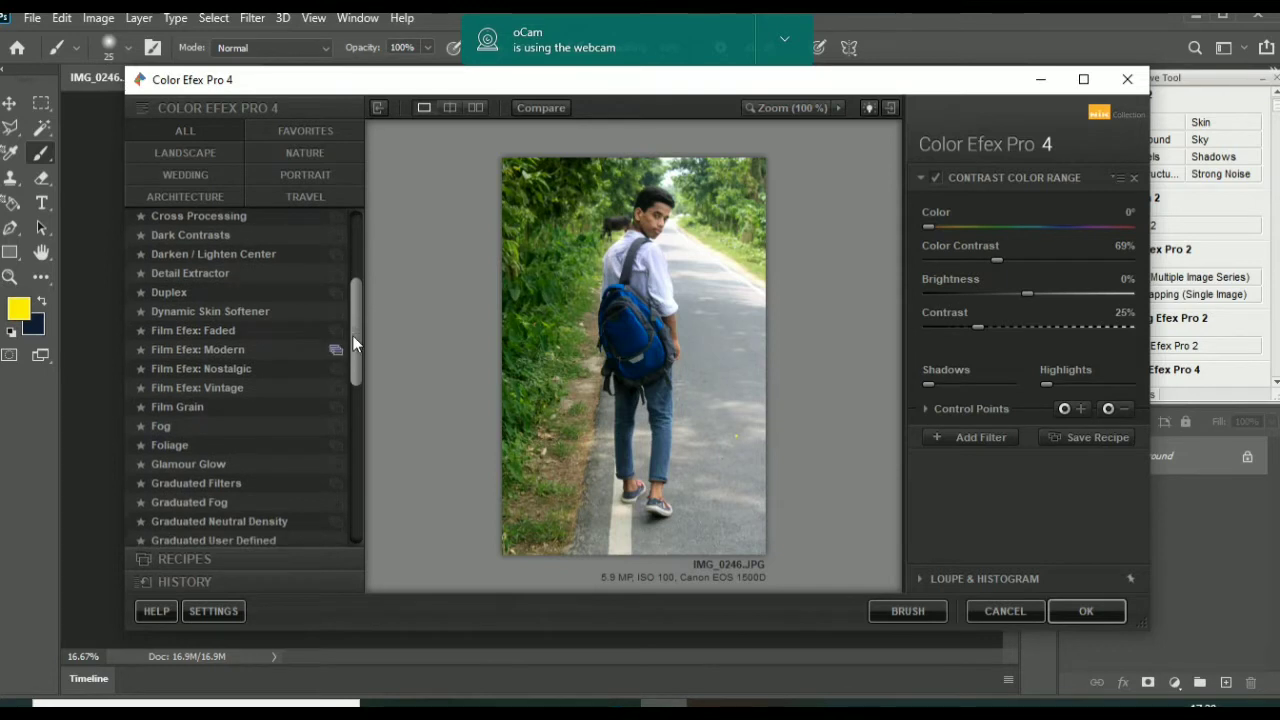
click(180, 445)
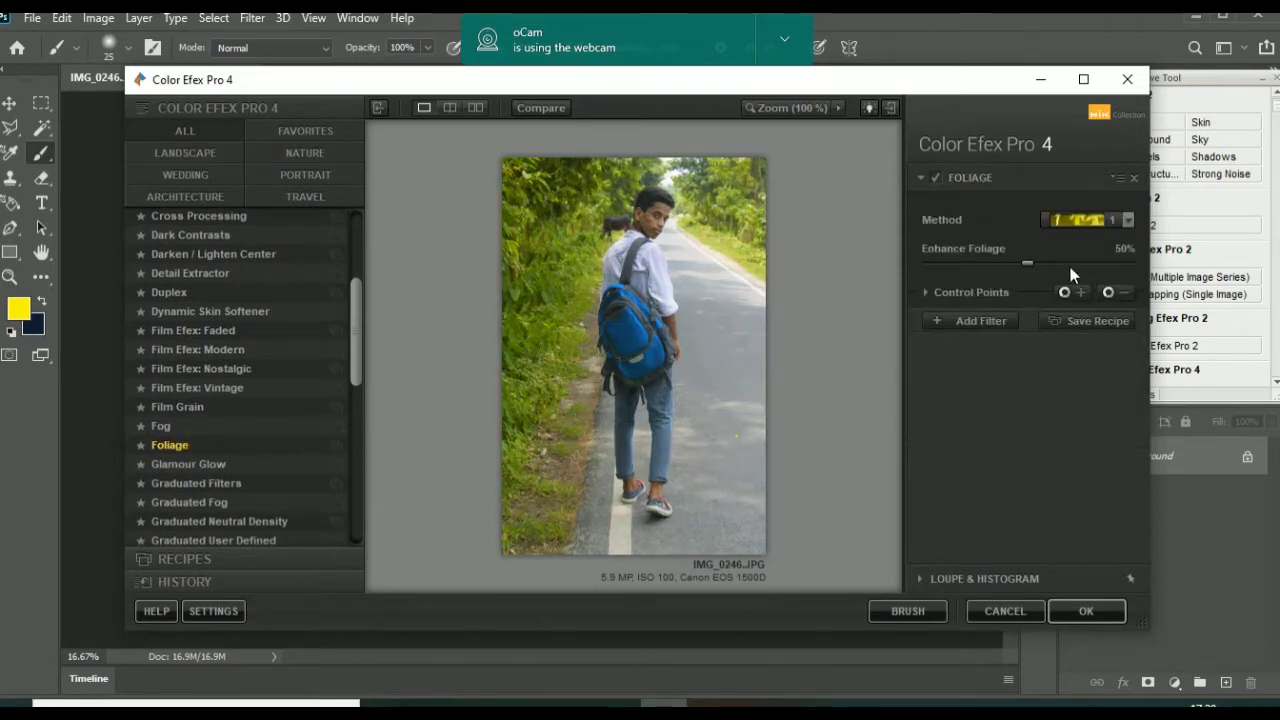
Add a second filter to the stack, Dark Contrasts, and raise its saturation.
click(966, 321)
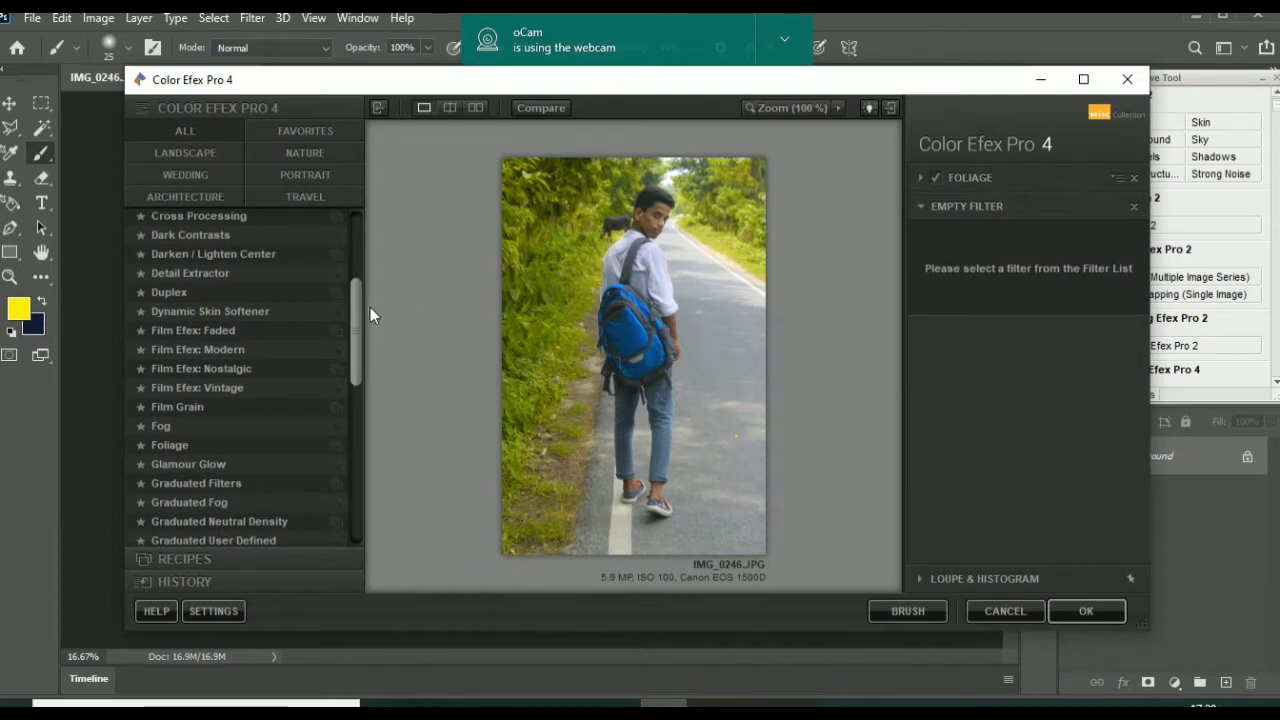
drag(355, 305, 355, 275)
click(233, 331)
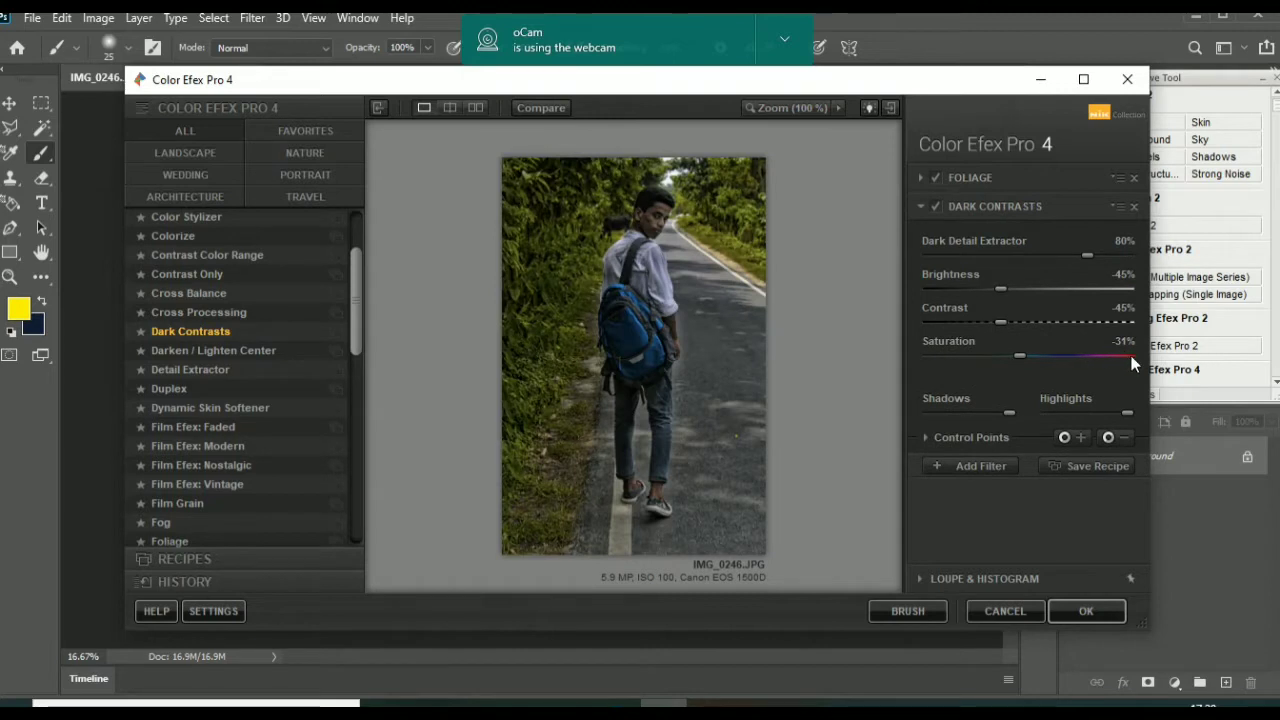
click(1133, 364)
Add a third filter to the stack, trying Indian Summer before replacing it with Photo Stylizer.
click(1003, 465)
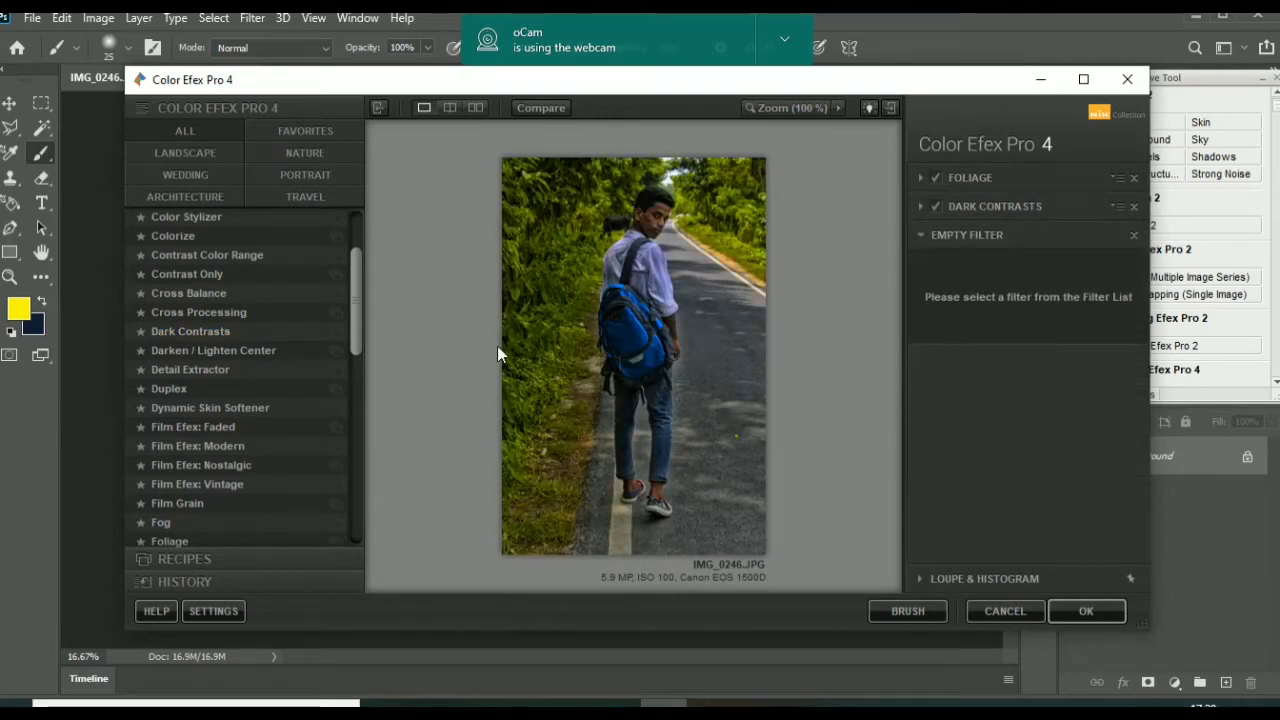
drag(357, 299, 366, 375)
click(190, 443)
scroll(190, 443, down, 3)
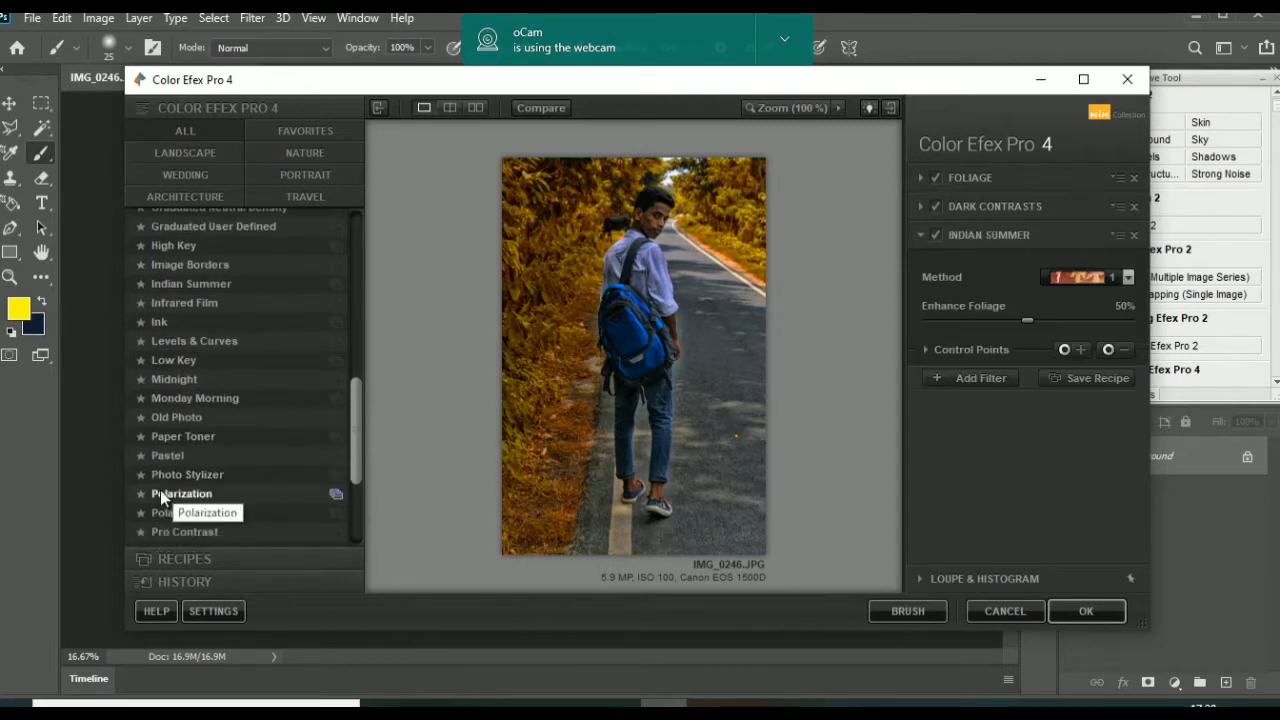
click(182, 474)
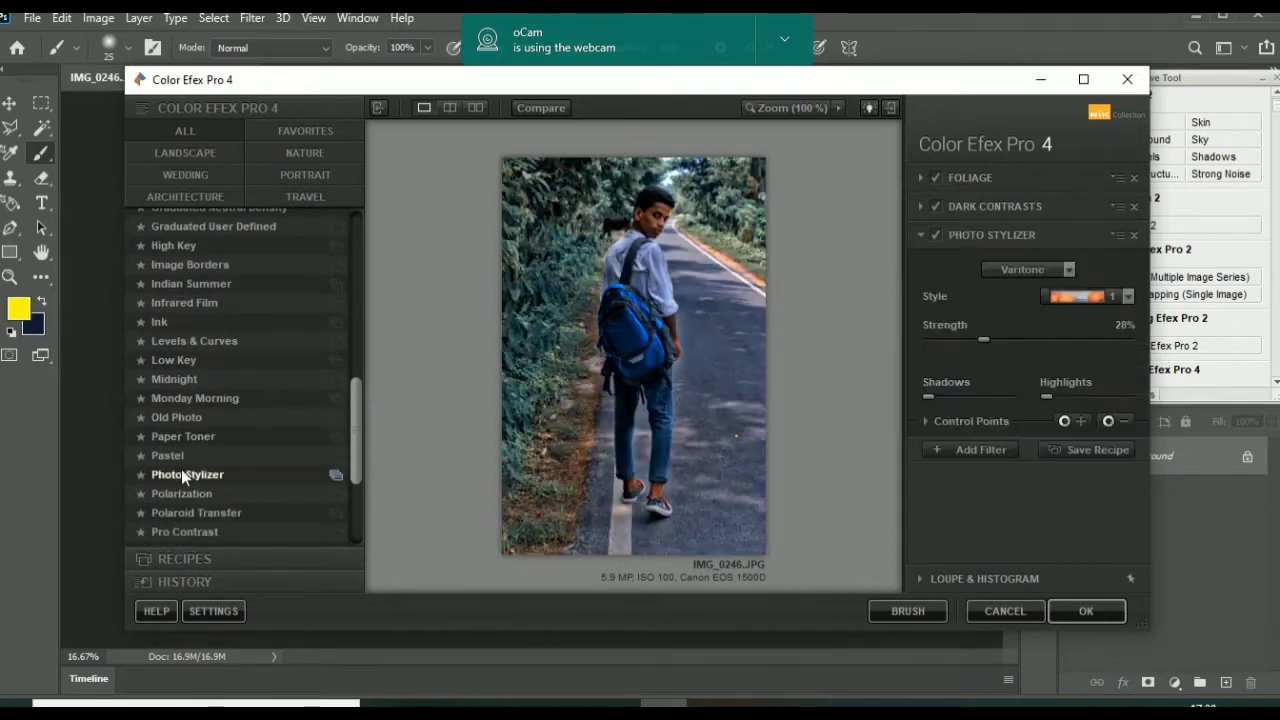
Set the Varitone Photo Stylizer to style 4 with 66% strength and apply the whole filter stack to the photo.
click(1127, 296)
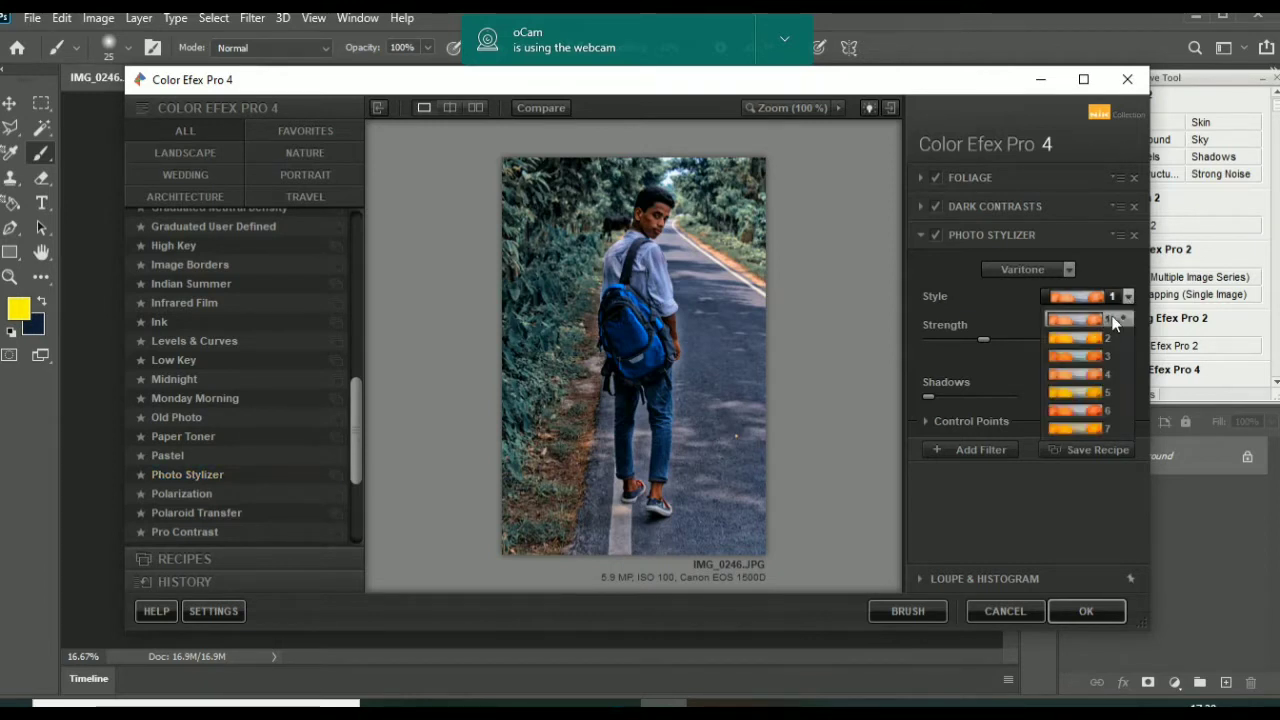
click(1075, 373)
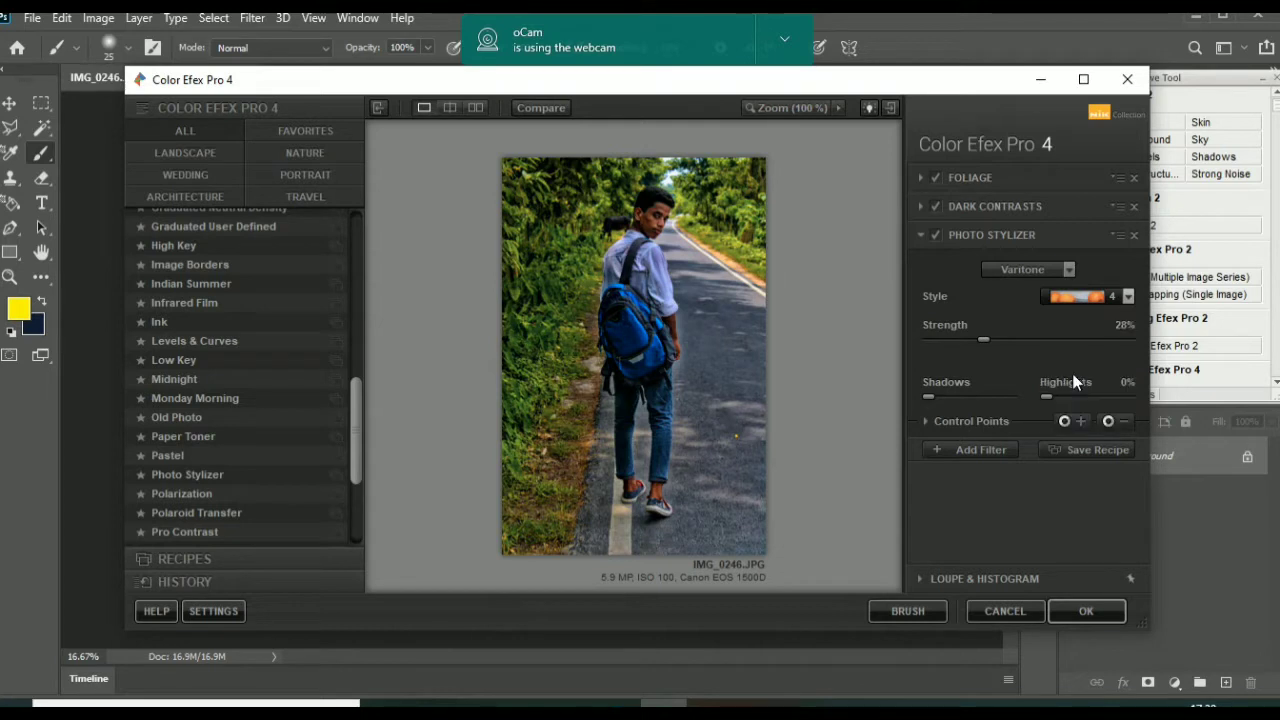
click(1035, 340)
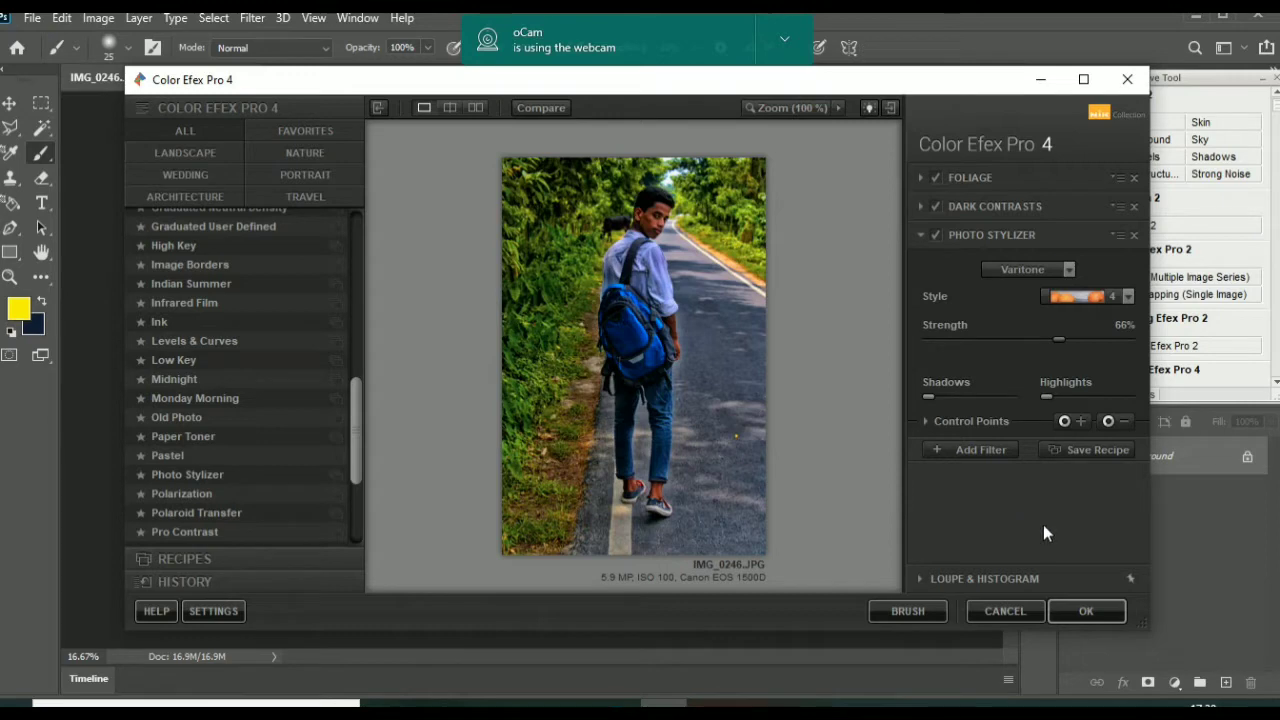
click(1087, 611)
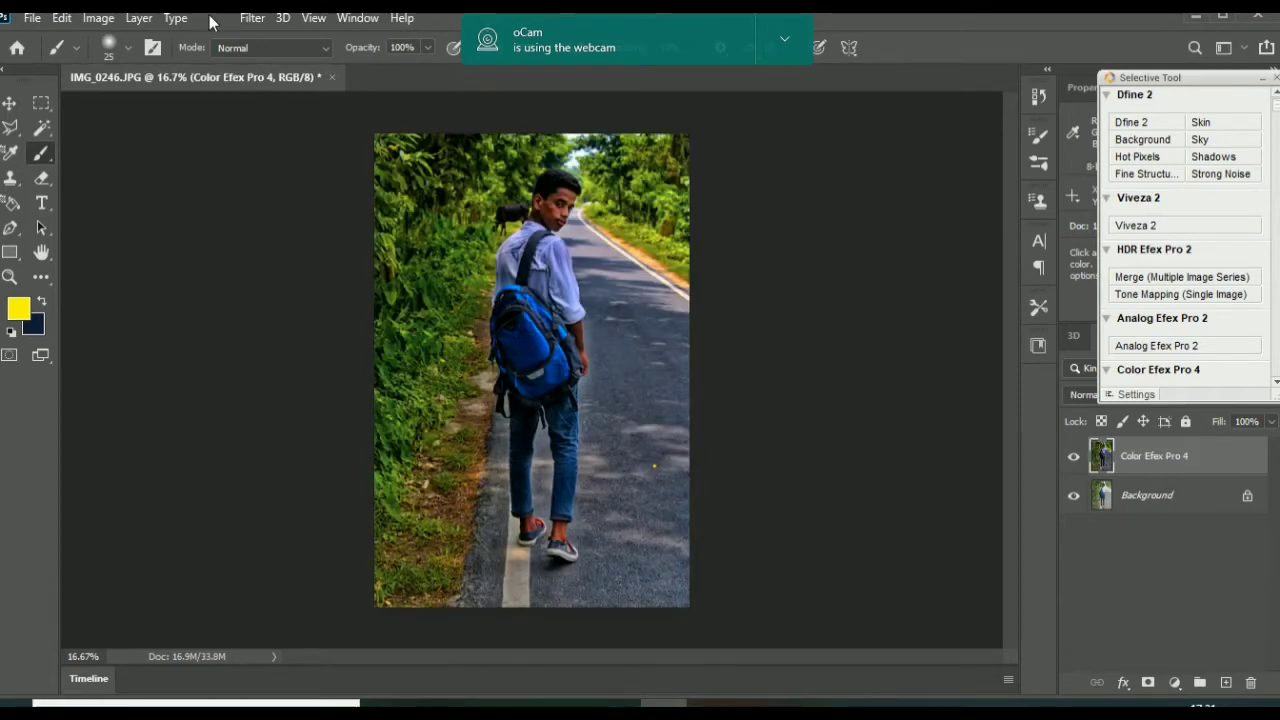
click(256, 22)
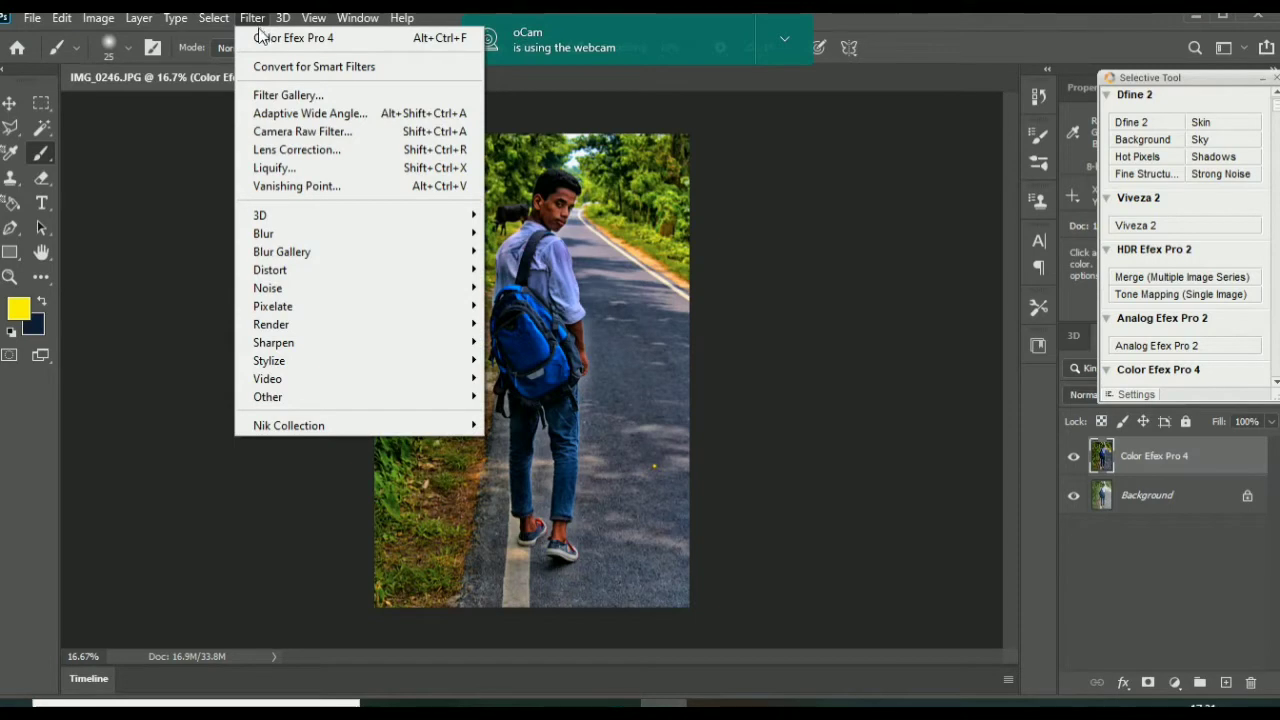
click(185, 206)
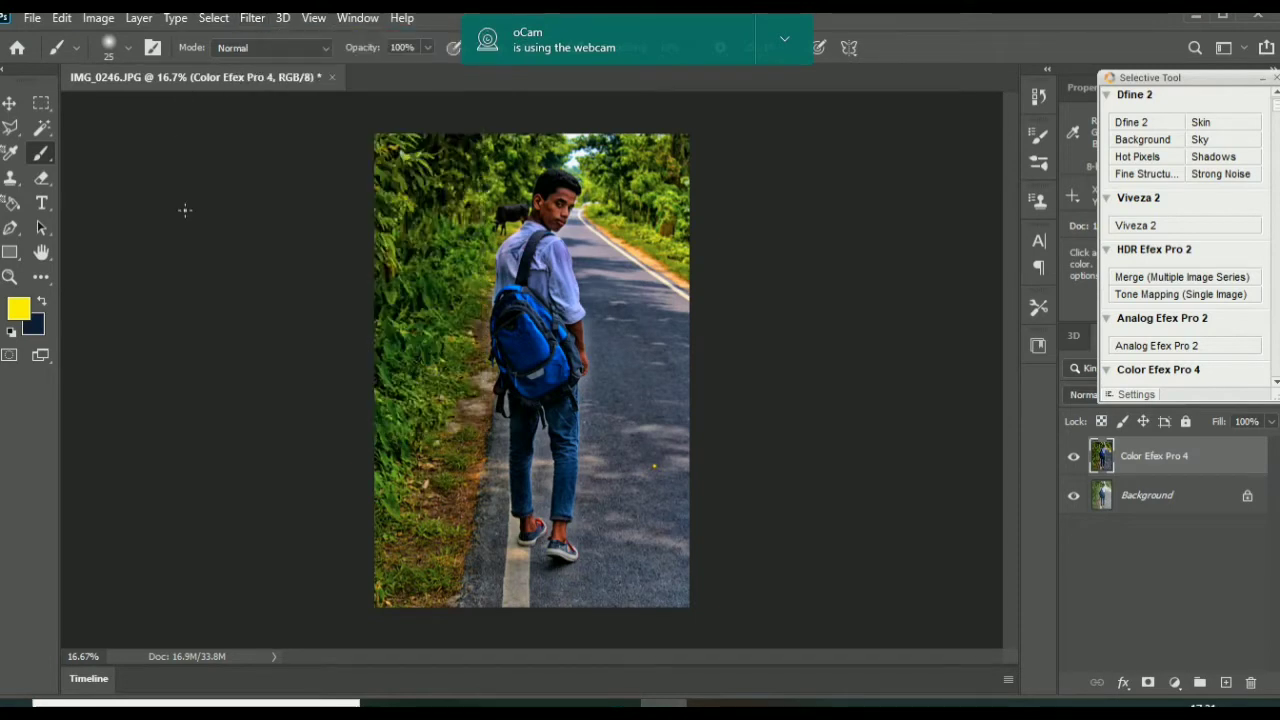
Add a white layer mask to the Color Efex Pro 4 layer and make black the foreground colour.
click(1148, 684)
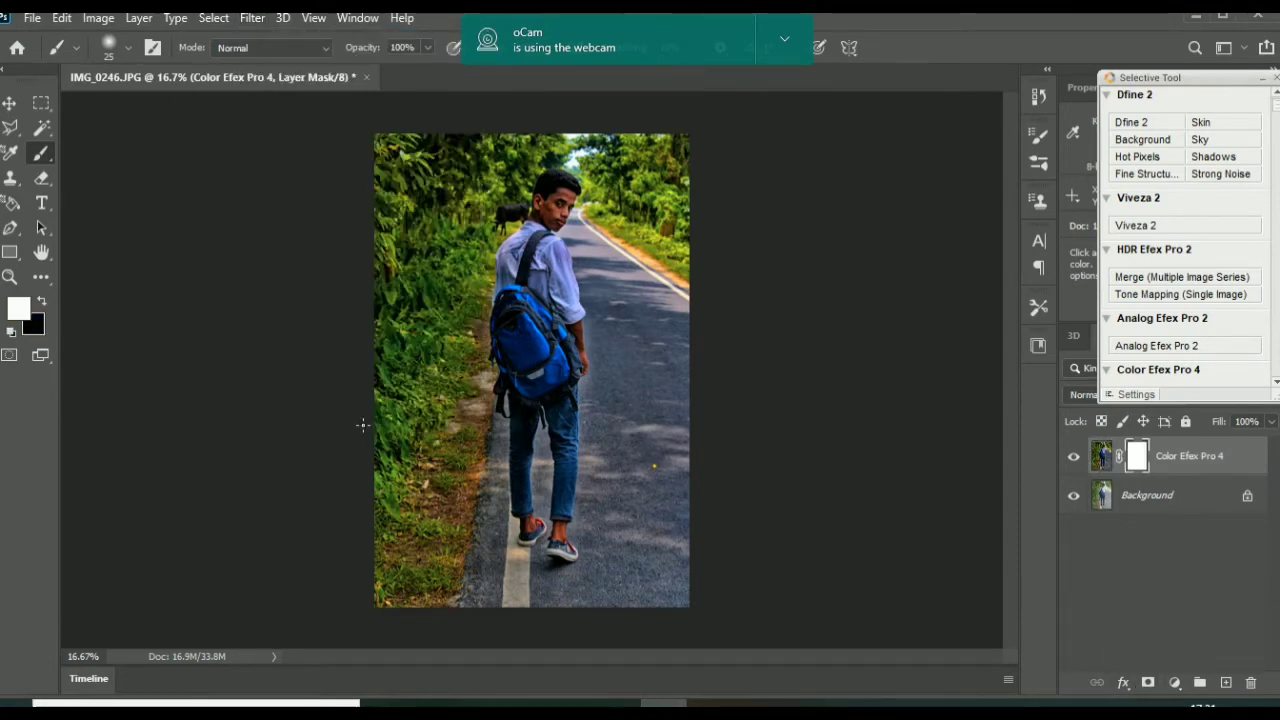
click(43, 302)
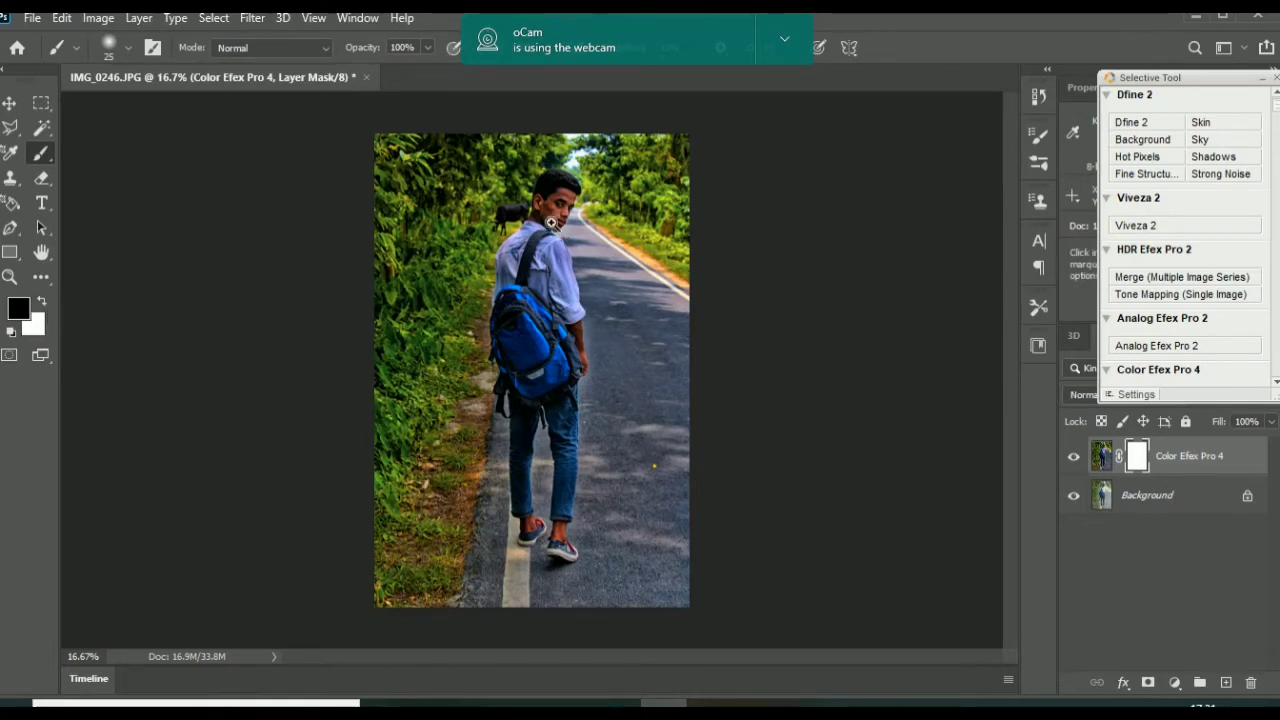
Brush black on the layer mask over the man's face and neck to bring back the original skin tone.
ctrl+click(551, 222)
ctrl+click(551, 222)
ctrl+click(551, 222)
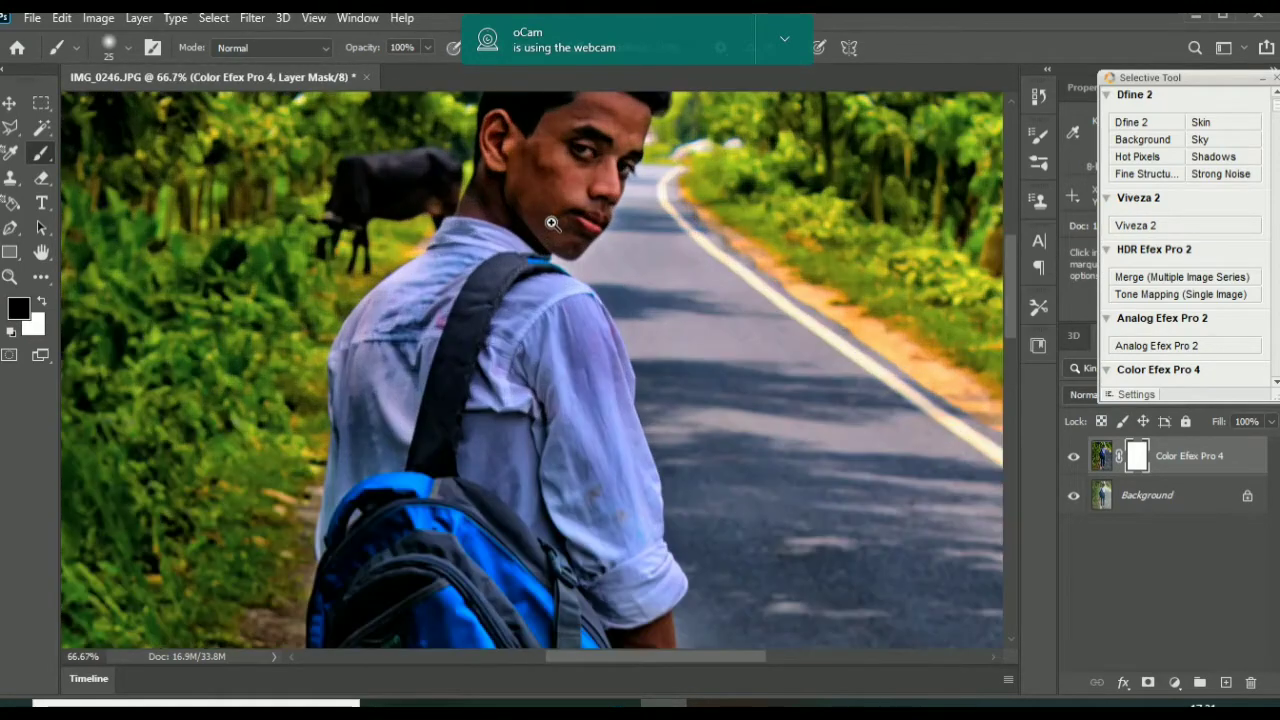
ctrl+click(593, 147)
ctrl+click(593, 147)
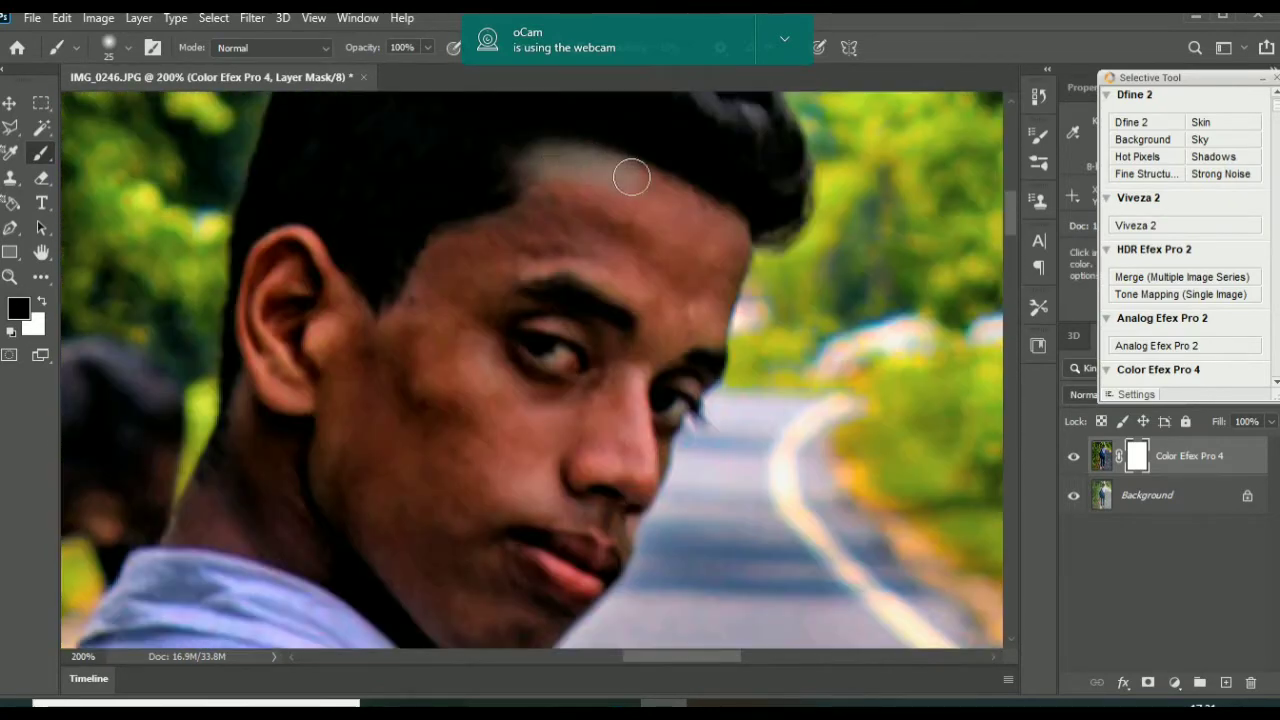
mouse_move(631, 177)
mouse_down()
mouse_move(730, 235)
mouse_move(729, 269)
mouse_move(704, 270)
mouse_move(712, 216)
mouse_move(552, 180)
mouse_move(420, 280)
mouse_move(345, 288)
mouse_move(307, 249)
mouse_move(270, 253)
mouse_move(258, 300)
mouse_move(276, 356)
mouse_move(281, 269)
mouse_move(257, 376)
mouse_move(381, 349)
mouse_move(494, 243)
mouse_move(630, 228)
mouse_move(652, 276)
mouse_move(654, 345)
mouse_move(687, 368)
mouse_move(637, 462)
mouse_move(596, 355)
mouse_move(554, 369)
mouse_move(507, 342)
mouse_move(407, 352)
mouse_move(256, 438)
mouse_move(252, 388)
mouse_move(211, 484)
mouse_move(172, 532)
mouse_move(250, 528)
mouse_move(226, 445)
mouse_move(214, 488)
mouse_move(258, 490)
mouse_move(295, 437)
mouse_move(352, 423)
mouse_move(231, 533)
mouse_move(319, 556)
mouse_move(378, 463)
mouse_move(339, 458)
mouse_move(297, 524)
mouse_move(295, 547)
mouse_move(314, 556)
mouse_move(347, 455)
mouse_move(540, 473)
mouse_move(312, 492)
mouse_move(355, 560)
mouse_move(292, 556)
mouse_up()
scroll(1009, 208, down, 4)
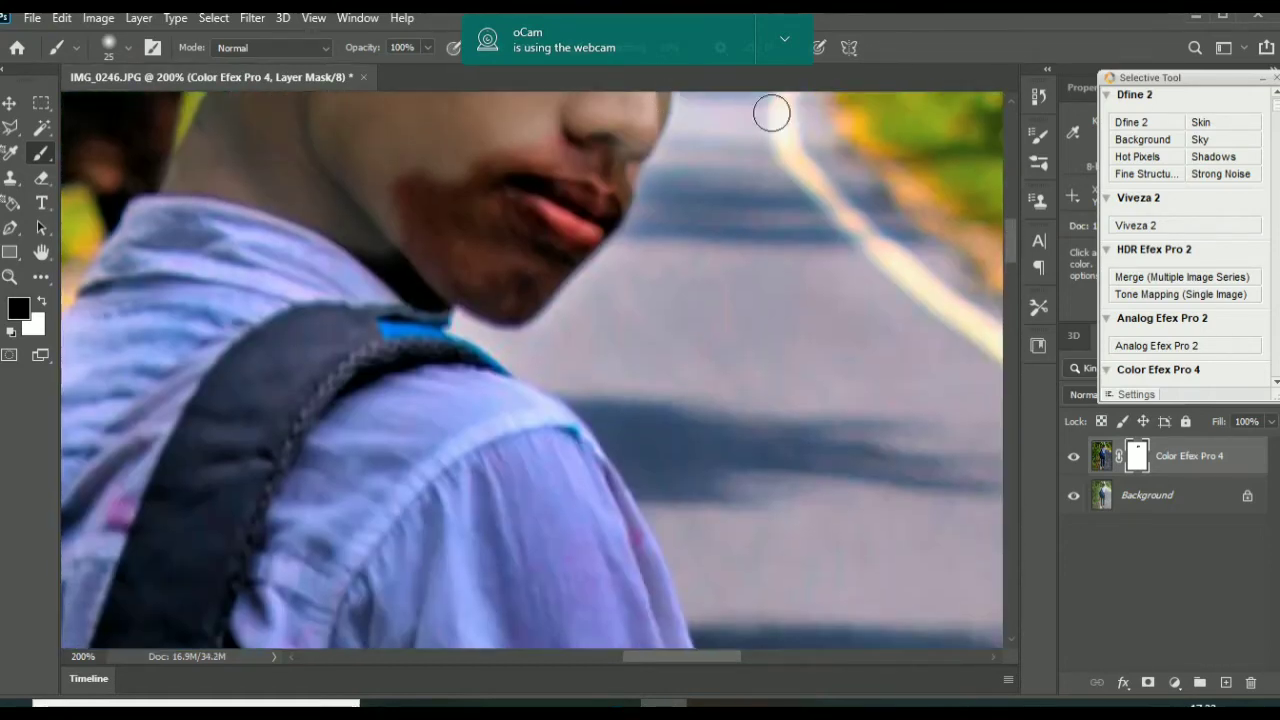
scroll(769, 109, up, 1)
mouse_move(565, 228)
mouse_down()
mouse_move(426, 260)
mouse_move(410, 328)
mouse_move(356, 310)
mouse_move(429, 372)
mouse_move(429, 338)
mouse_move(538, 266)
mouse_move(572, 326)
mouse_move(539, 312)
mouse_move(541, 366)
mouse_move(498, 389)
mouse_move(495, 349)
mouse_move(446, 366)
mouse_up()
Brush black on the layer mask over the bare forearm and hand, using a 20 px brush for the hand.
scroll(1015, 288, down, 4)
scroll(1015, 288, down, 3)
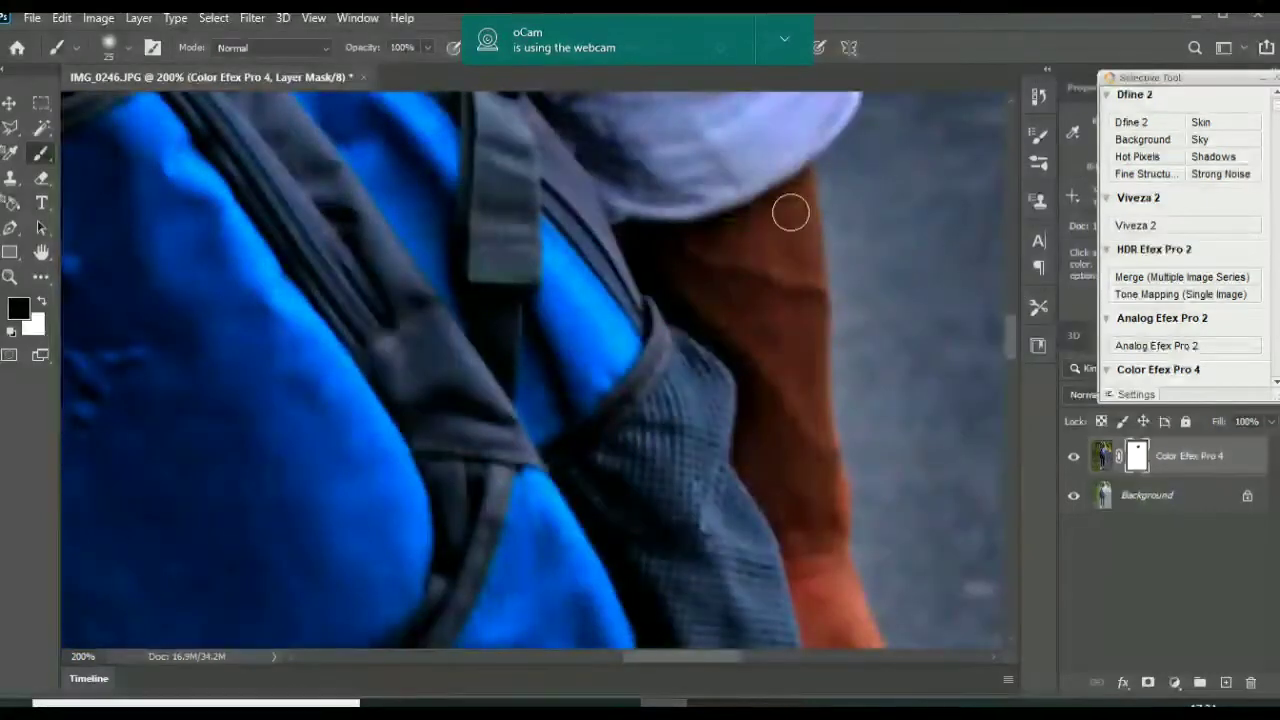
mouse_move(791, 209)
mouse_down()
mouse_move(807, 180)
mouse_move(738, 217)
mouse_move(630, 231)
mouse_move(648, 276)
mouse_move(674, 282)
mouse_move(722, 240)
mouse_move(804, 212)
mouse_move(813, 269)
mouse_move(716, 260)
mouse_move(810, 318)
mouse_move(789, 283)
mouse_move(719, 339)
mouse_move(754, 347)
mouse_move(751, 410)
mouse_move(734, 346)
mouse_move(750, 325)
mouse_move(744, 455)
mouse_move(831, 482)
mouse_move(807, 530)
mouse_move(747, 463)
mouse_move(805, 567)
mouse_move(808, 557)
mouse_move(859, 608)
mouse_move(815, 621)
mouse_up()
drag(1013, 337, 1013, 370)
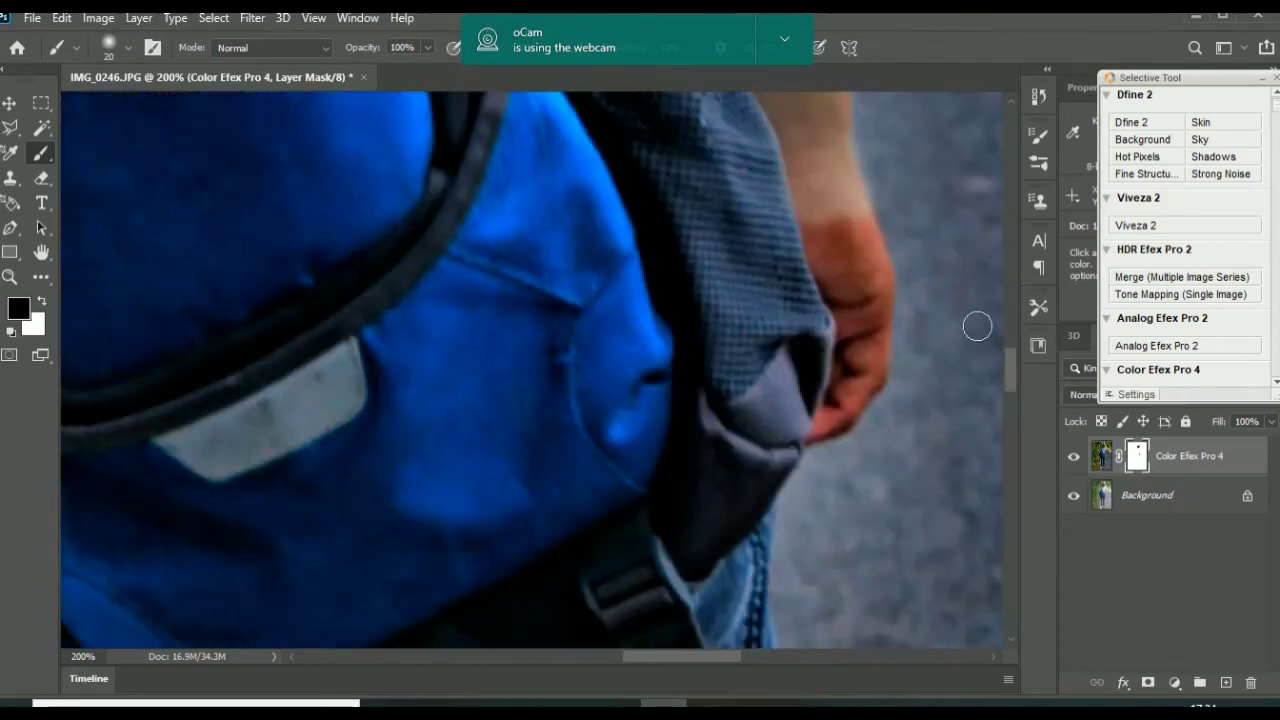
mouse_move(817, 238)
mouse_down()
mouse_move(859, 226)
mouse_move(865, 258)
mouse_move(831, 240)
mouse_move(828, 254)
mouse_move(875, 336)
mouse_move(870, 385)
mouse_move(829, 269)
mouse_up()
Brush black on the layer mask over both bare ankles, and swap the foreground and background colours.
drag(1011, 378, 1011, 528)
mouse_move(489, 363)
mouse_down()
mouse_move(565, 364)
mouse_move(622, 388)
mouse_move(608, 443)
mouse_move(609, 595)
mouse_move(529, 575)
mouse_move(465, 538)
mouse_move(491, 381)
mouse_move(483, 453)
mouse_move(516, 479)
mouse_move(512, 400)
mouse_move(610, 418)
mouse_move(474, 532)
mouse_move(518, 453)
mouse_move(604, 429)
mouse_move(568, 496)
mouse_move(561, 579)
mouse_move(580, 555)
mouse_up()
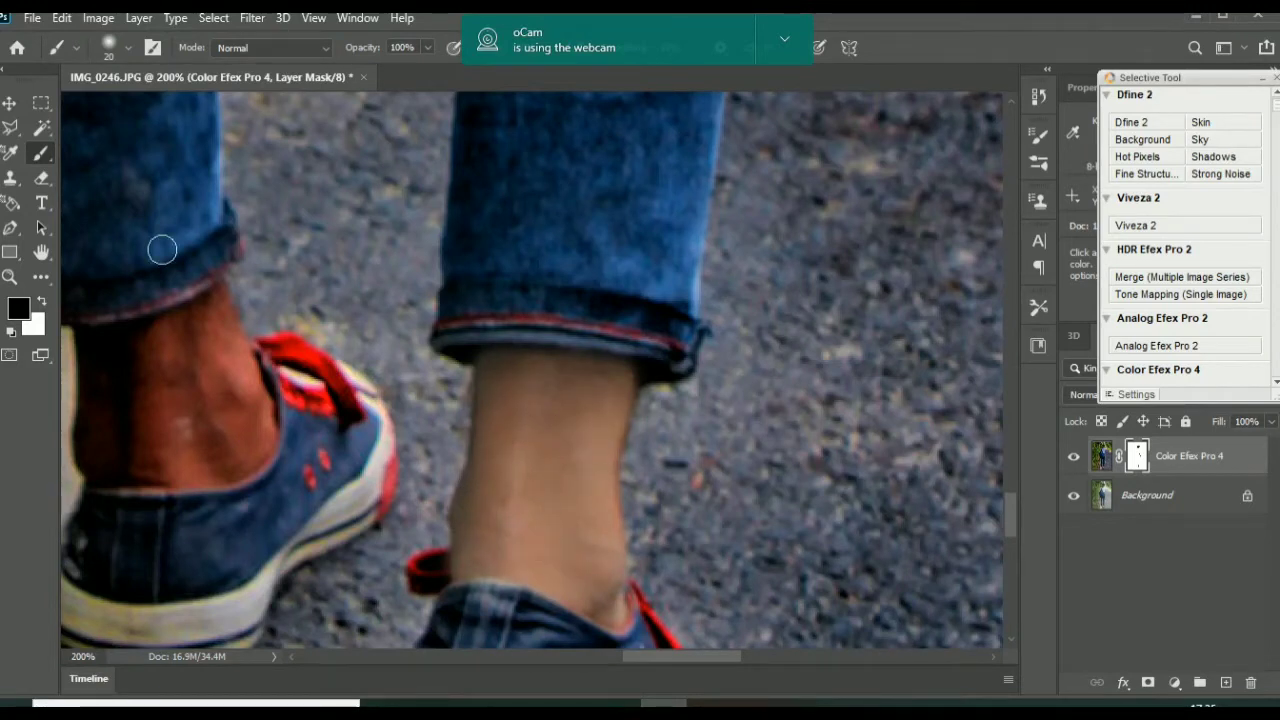
mouse_move(215, 305)
mouse_down()
mouse_move(103, 331)
mouse_move(86, 423)
mouse_move(100, 471)
mouse_move(254, 440)
mouse_move(177, 326)
mouse_move(246, 423)
mouse_move(104, 440)
mouse_move(114, 386)
mouse_move(247, 422)
mouse_up()
key(ctrl+minus)
key(ctrl+minus)
key(ctrl+minus)
key(ctrl+minus)
key(ctrl+minus)
key(ctrl+minus)
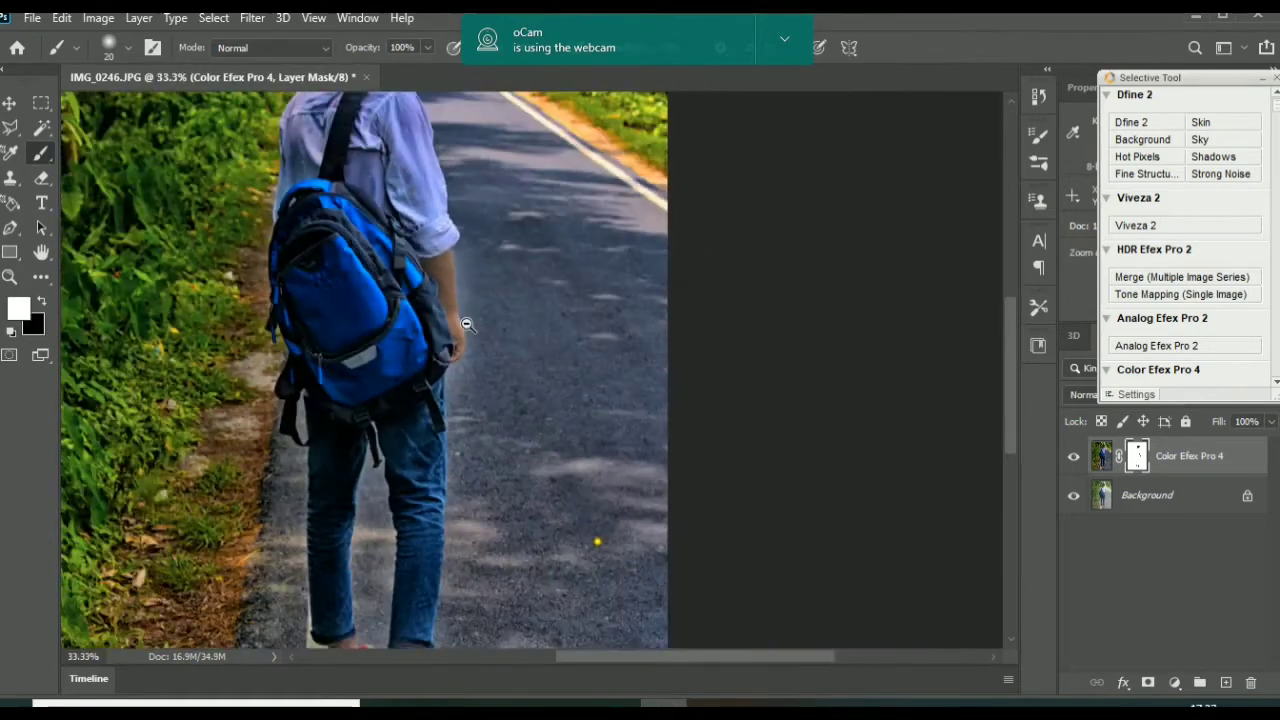
key(x)
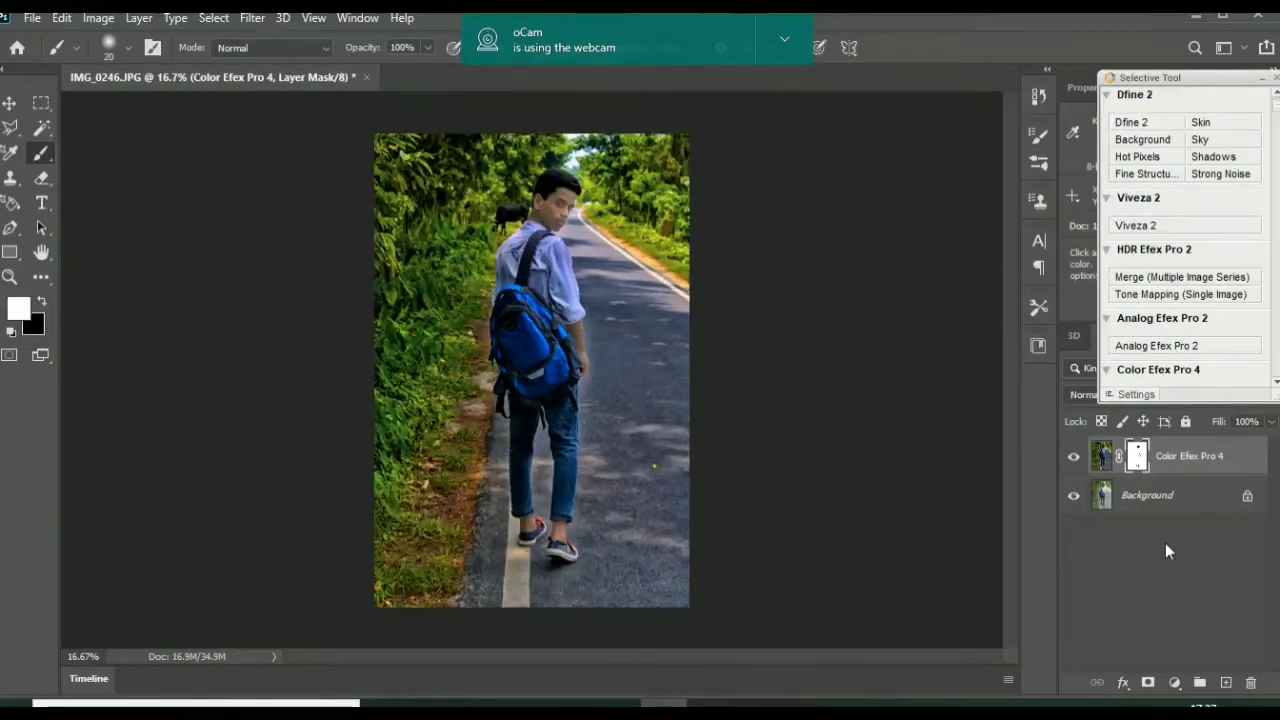
Merge the masked Color Efex Pro 4 layer into the Background and duplicate the merged layer.
right_click(1182, 459)
click(975, 569)
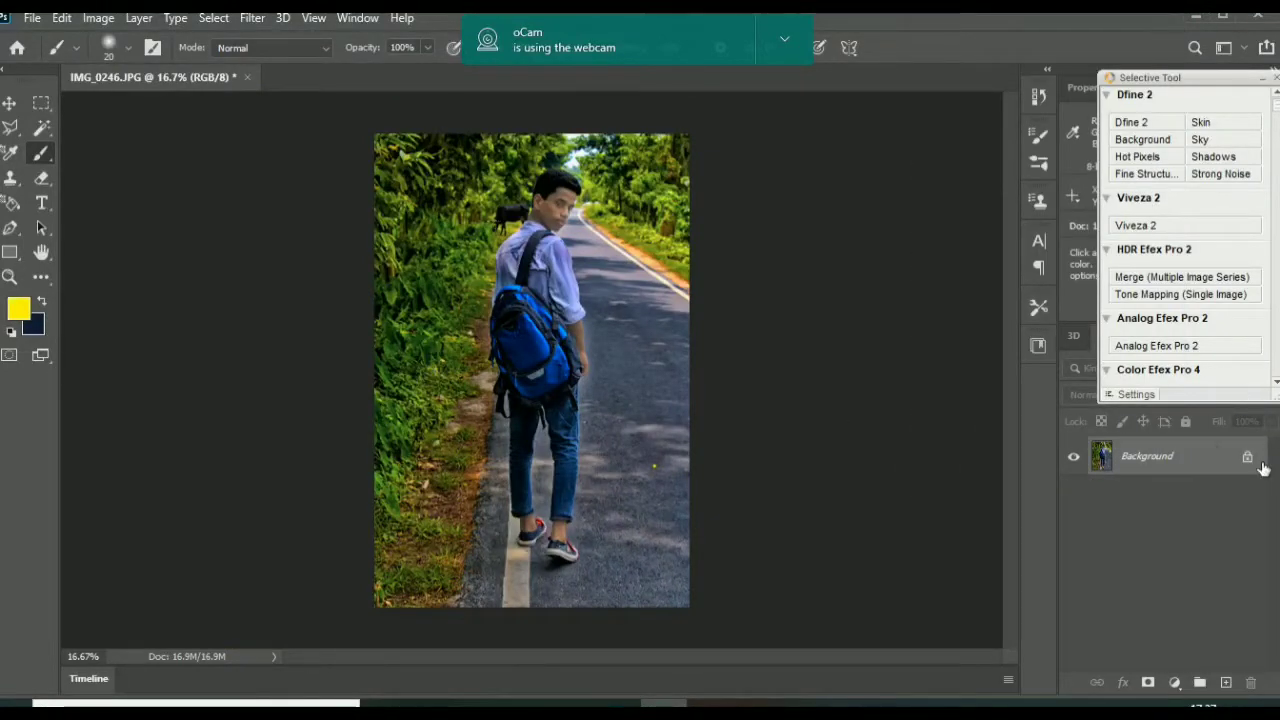
drag(1205, 455, 1228, 684)
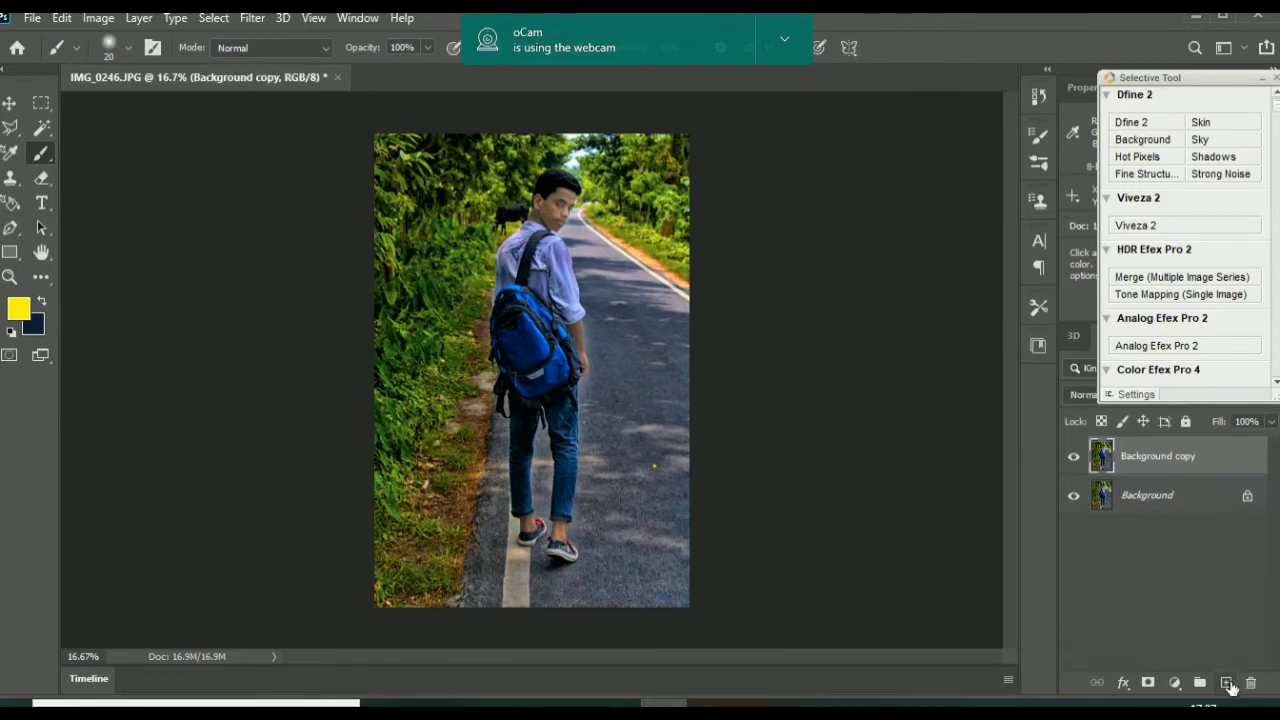
Smudge the front, top and sideburn of the man's hair upward and outward with a 15 px brush at 41% strength.
click(536, 225)
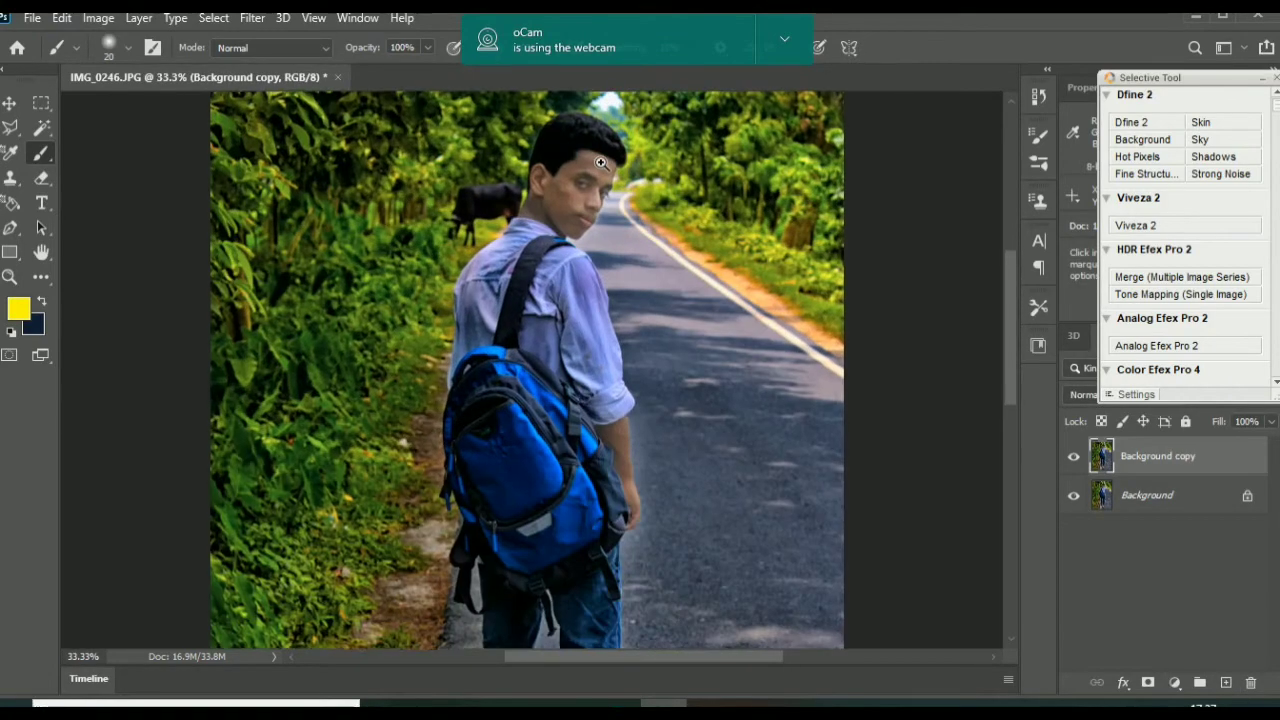
click(601, 163)
click(601, 163)
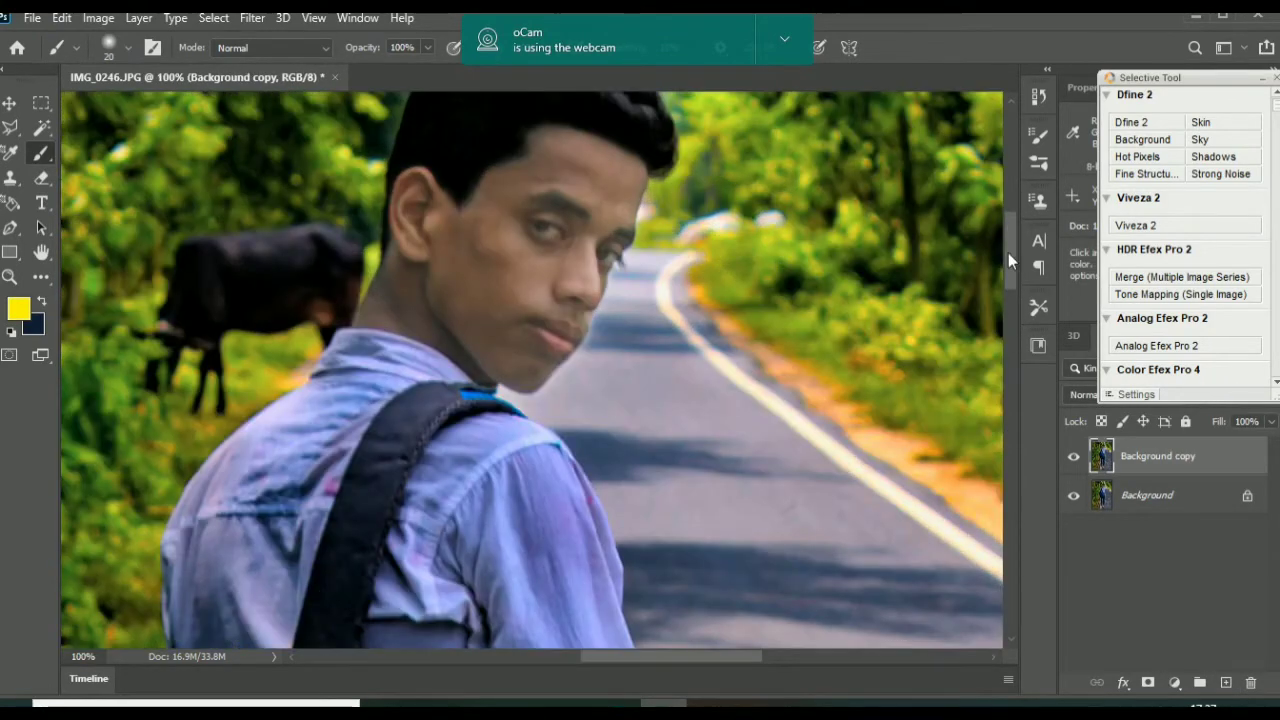
drag(1008, 253, 1013, 205)
click(453, 242)
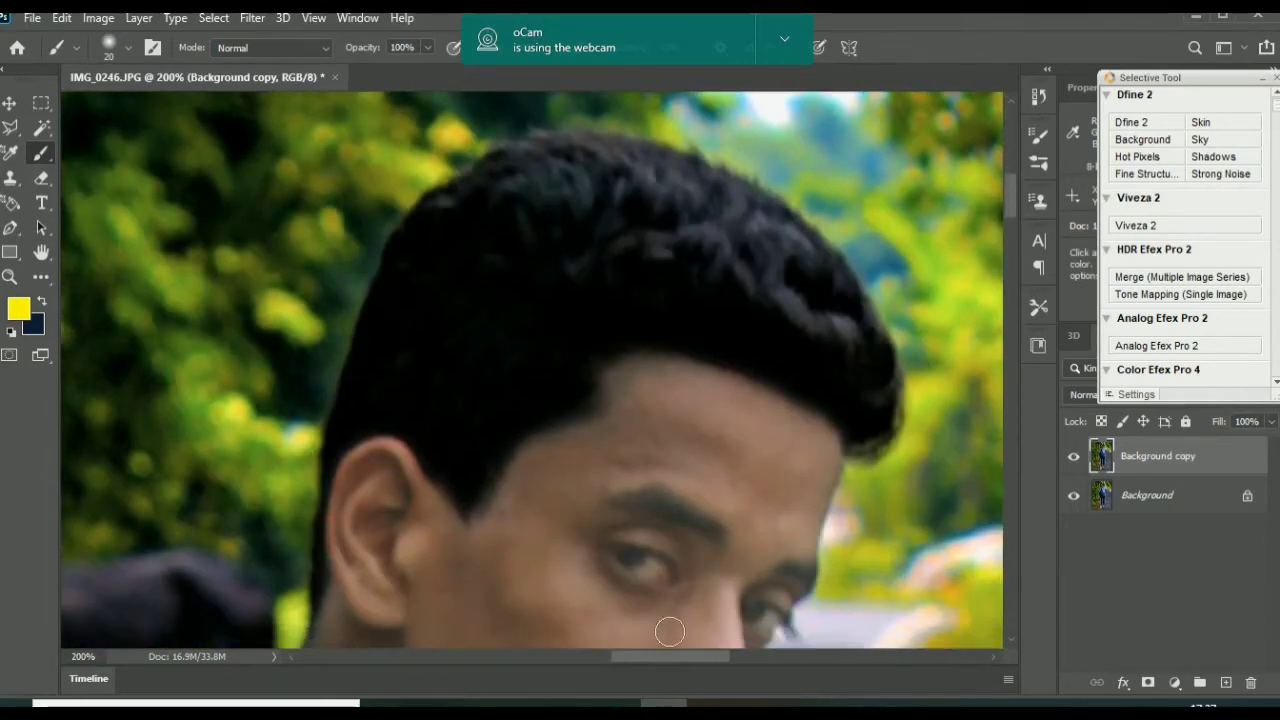
drag(675, 654, 691, 655)
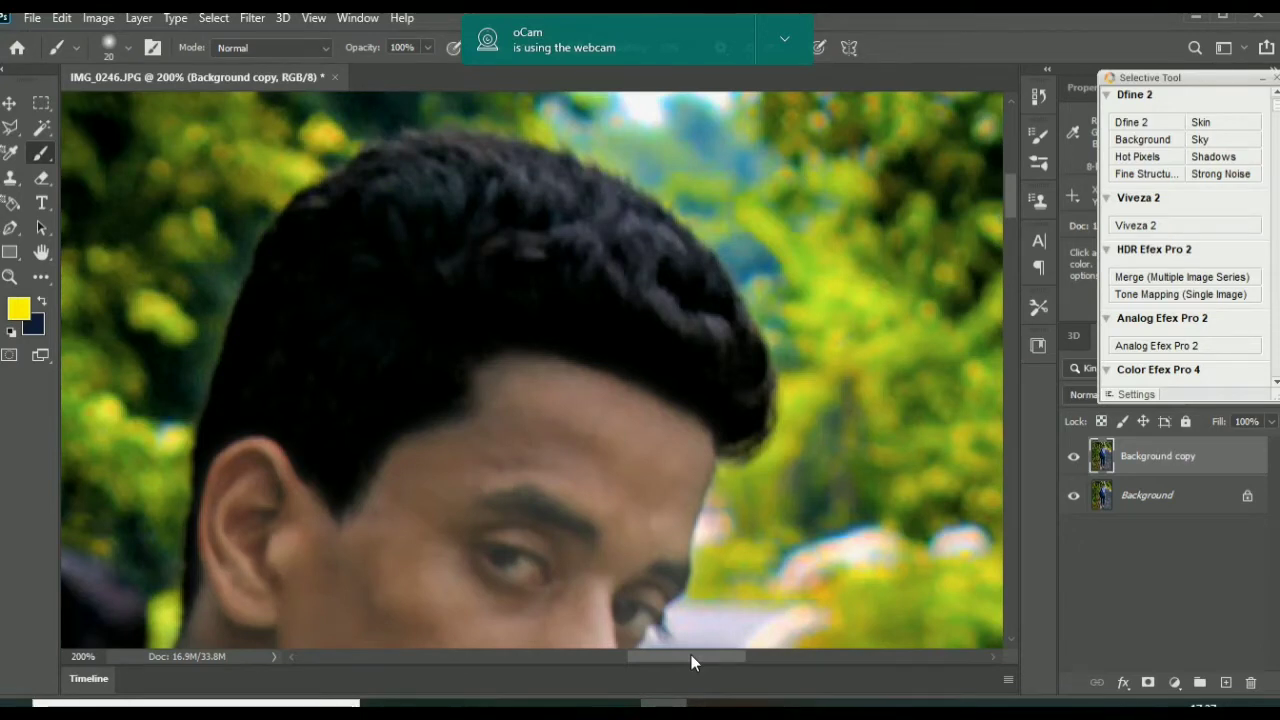
click(42, 282)
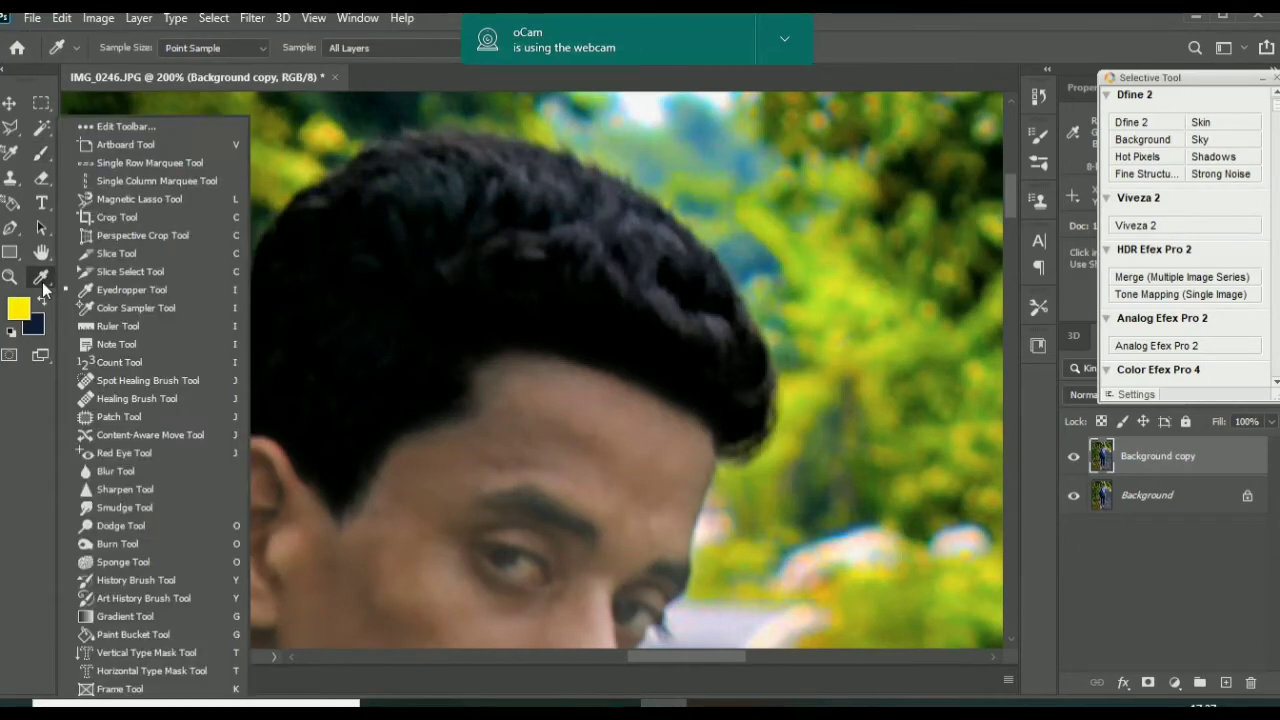
click(133, 508)
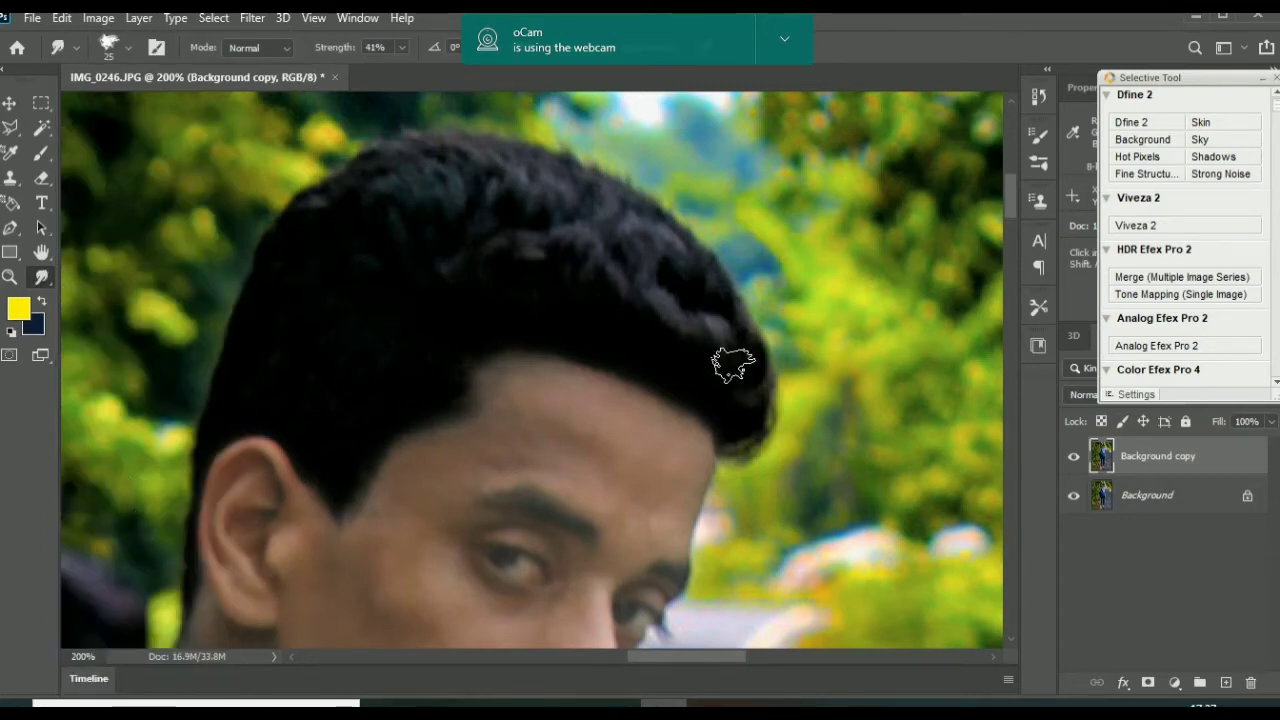
click(155, 47)
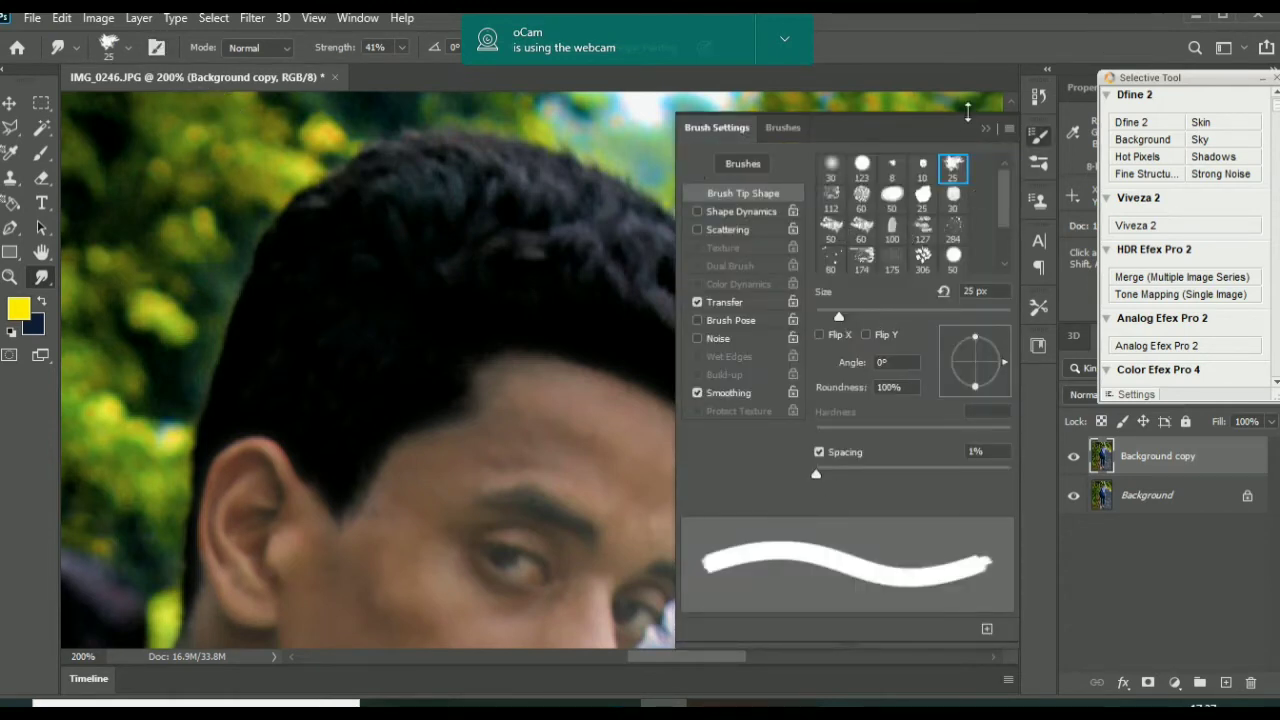
click(986, 130)
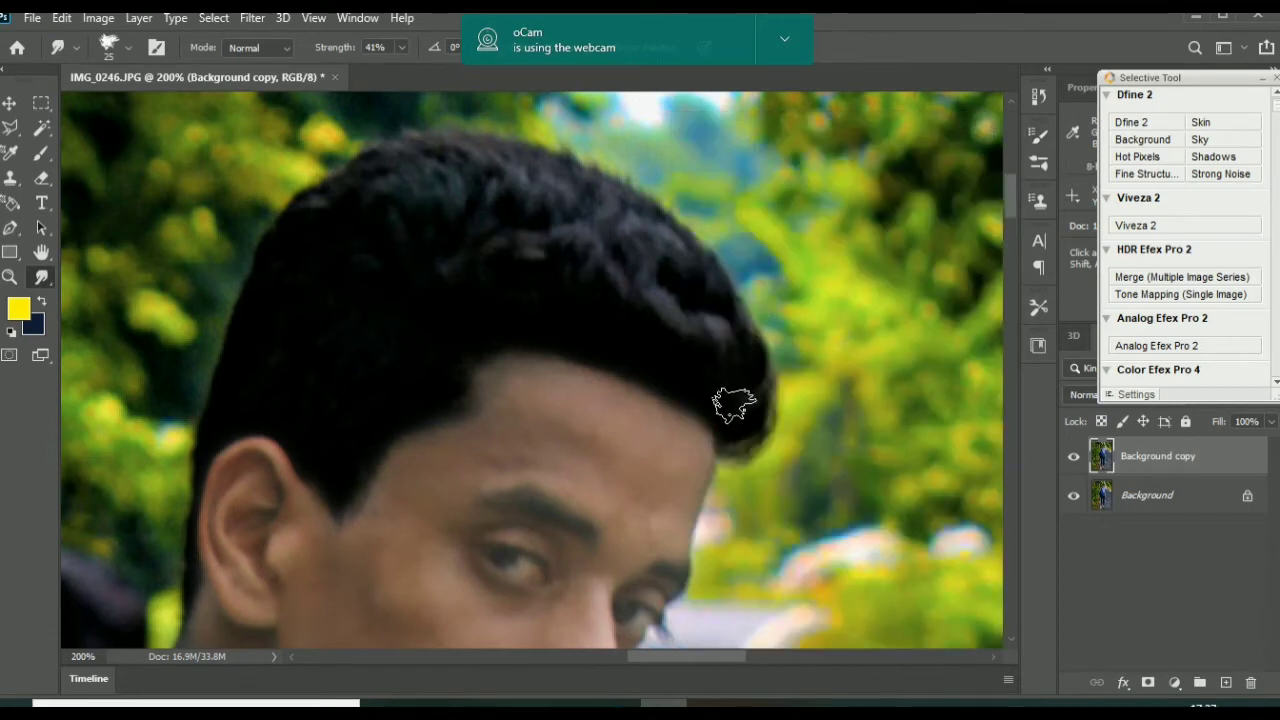
key(bracketleft)
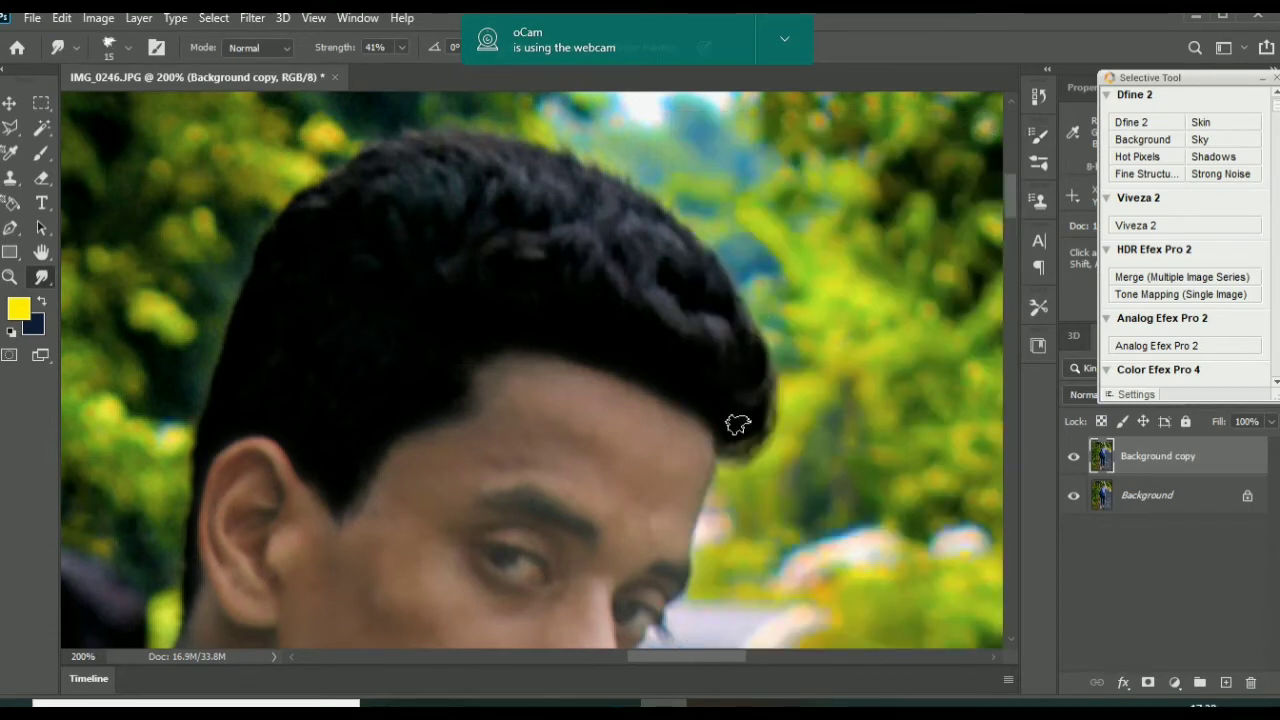
mouse_move(738, 424)
mouse_down()
mouse_move(773, 391)
mouse_move(740, 420)
mouse_move(774, 364)
mouse_move(735, 381)
mouse_move(746, 318)
mouse_move(717, 369)
mouse_move(755, 428)
mouse_move(788, 340)
mouse_move(713, 393)
mouse_move(765, 282)
mouse_move(685, 338)
mouse_move(747, 352)
mouse_move(767, 406)
mouse_move(789, 304)
mouse_move(751, 358)
mouse_move(792, 358)
mouse_up()
mouse_move(654, 349)
mouse_down()
mouse_move(780, 315)
mouse_move(663, 342)
mouse_move(697, 252)
mouse_move(677, 267)
mouse_move(650, 253)
mouse_move(653, 335)
mouse_move(746, 277)
mouse_move(774, 280)
mouse_move(733, 250)
mouse_move(644, 317)
mouse_move(670, 327)
mouse_move(723, 310)
mouse_move(772, 376)
mouse_move(737, 211)
mouse_move(716, 188)
mouse_move(669, 200)
mouse_move(696, 285)
mouse_move(698, 209)
mouse_move(617, 303)
mouse_move(580, 286)
mouse_move(646, 328)
mouse_move(680, 254)
mouse_move(647, 208)
mouse_move(641, 152)
mouse_move(593, 294)
mouse_move(554, 180)
mouse_move(523, 196)
mouse_move(530, 136)
mouse_move(494, 204)
mouse_move(544, 145)
mouse_move(609, 221)
mouse_move(675, 229)
mouse_move(474, 300)
mouse_move(480, 122)
mouse_move(475, 230)
mouse_move(423, 128)
mouse_move(406, 149)
mouse_move(464, 372)
mouse_move(381, 451)
mouse_move(317, 548)
mouse_move(408, 137)
mouse_move(395, 219)
mouse_move(331, 171)
mouse_move(328, 206)
mouse_move(305, 211)
mouse_move(269, 274)
mouse_up()
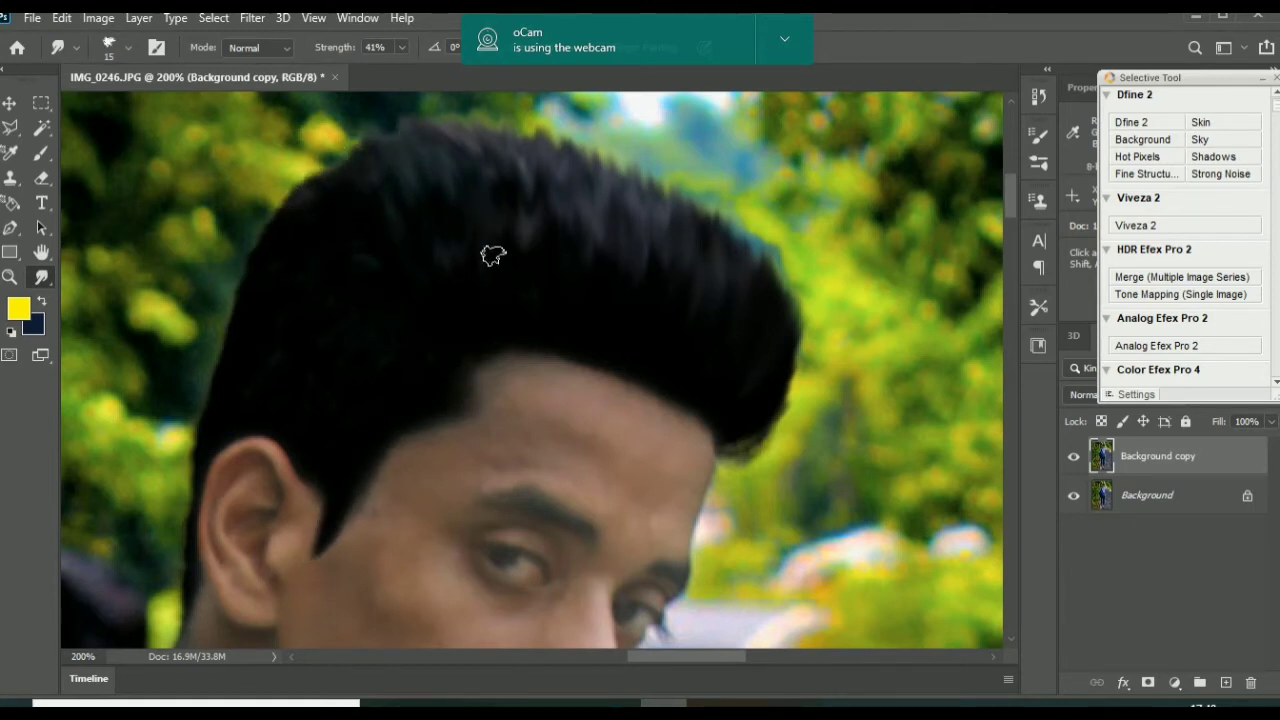
Smudge the hair outward around the crown and back of the head, then even out its upper and front outline.
mouse_move(493, 255)
mouse_down()
mouse_move(469, 122)
mouse_move(436, 176)
mouse_move(360, 140)
mouse_move(372, 196)
mouse_move(349, 152)
mouse_move(367, 150)
mouse_move(322, 174)
mouse_move(315, 158)
mouse_move(342, 141)
mouse_up()
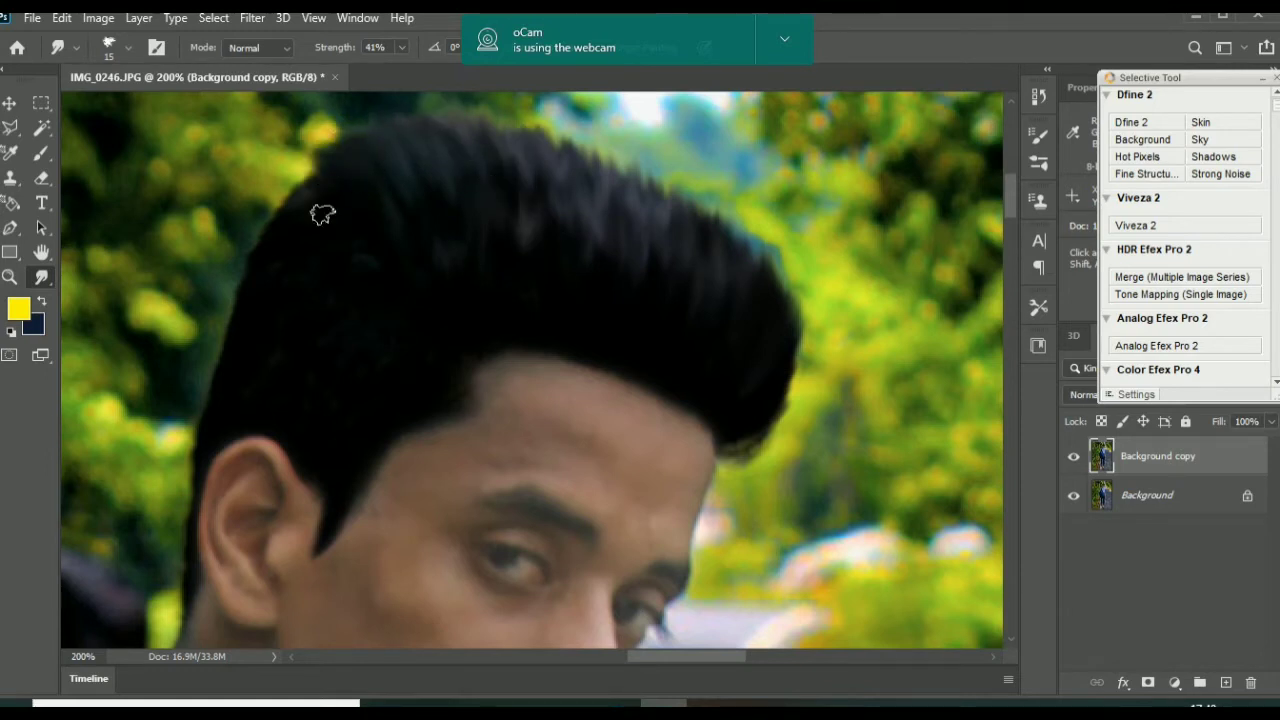
mouse_move(323, 211)
mouse_down()
mouse_move(297, 171)
mouse_move(301, 190)
mouse_up()
mouse_move(265, 237)
mouse_down()
mouse_move(328, 191)
mouse_move(259, 207)
mouse_up()
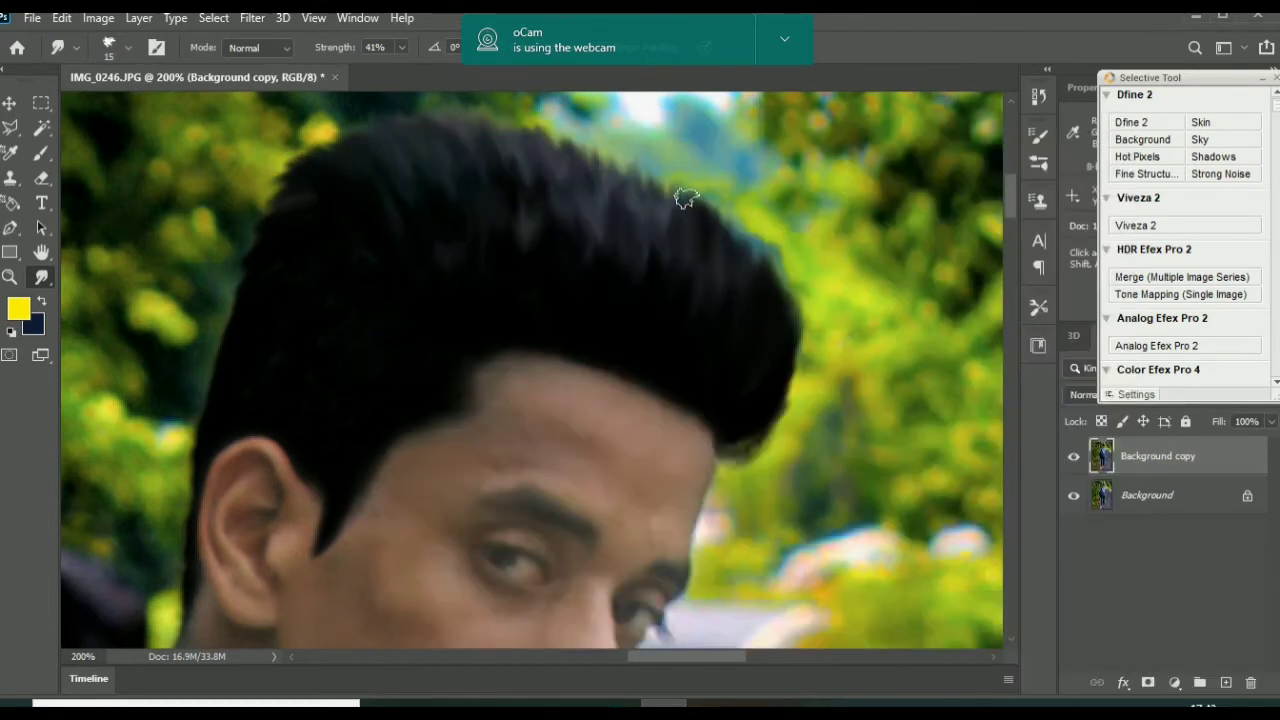
mouse_move(646, 166)
mouse_down()
mouse_move(597, 171)
mouse_move(556, 138)
mouse_up()
mouse_move(766, 289)
mouse_down()
mouse_move(728, 232)
mouse_move(734, 440)
mouse_move(803, 368)
mouse_move(779, 383)
mouse_move(811, 310)
mouse_move(799, 271)
mouse_move(781, 263)
mouse_move(792, 325)
mouse_up()
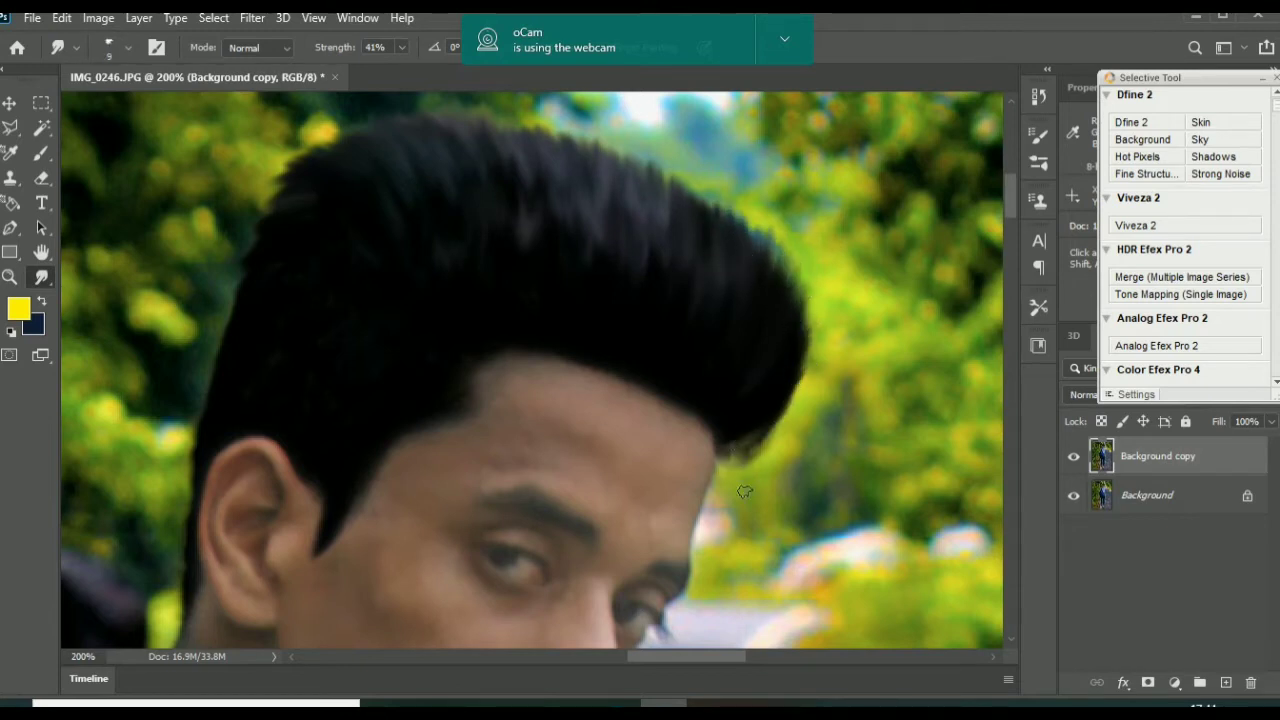
Refine the hair's front, top and back edges and the tip above the forehead with a 9 px Smudge brush.
mouse_move(730, 464)
mouse_down()
mouse_move(760, 450)
mouse_move(798, 396)
mouse_up()
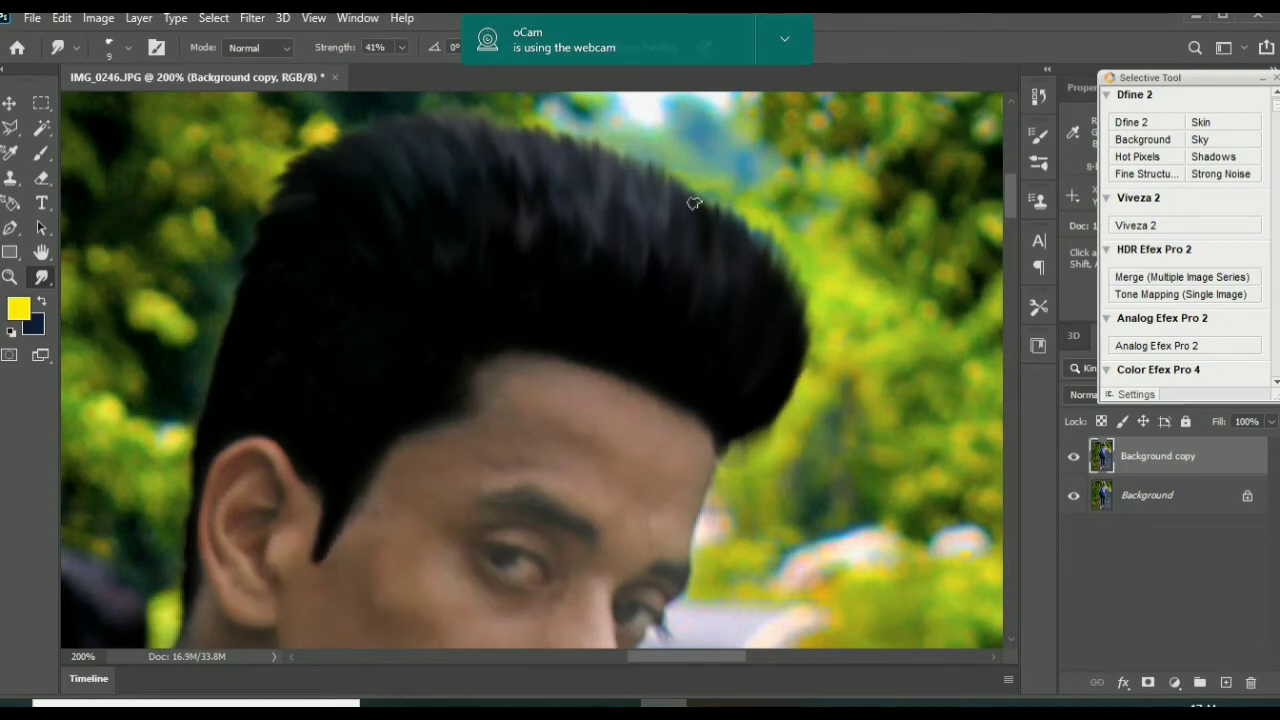
mouse_move(694, 203)
mouse_down()
mouse_move(748, 267)
mouse_move(780, 230)
mouse_move(806, 269)
mouse_move(797, 246)
mouse_move(745, 271)
mouse_move(726, 209)
mouse_move(667, 158)
mouse_move(587, 156)
mouse_up()
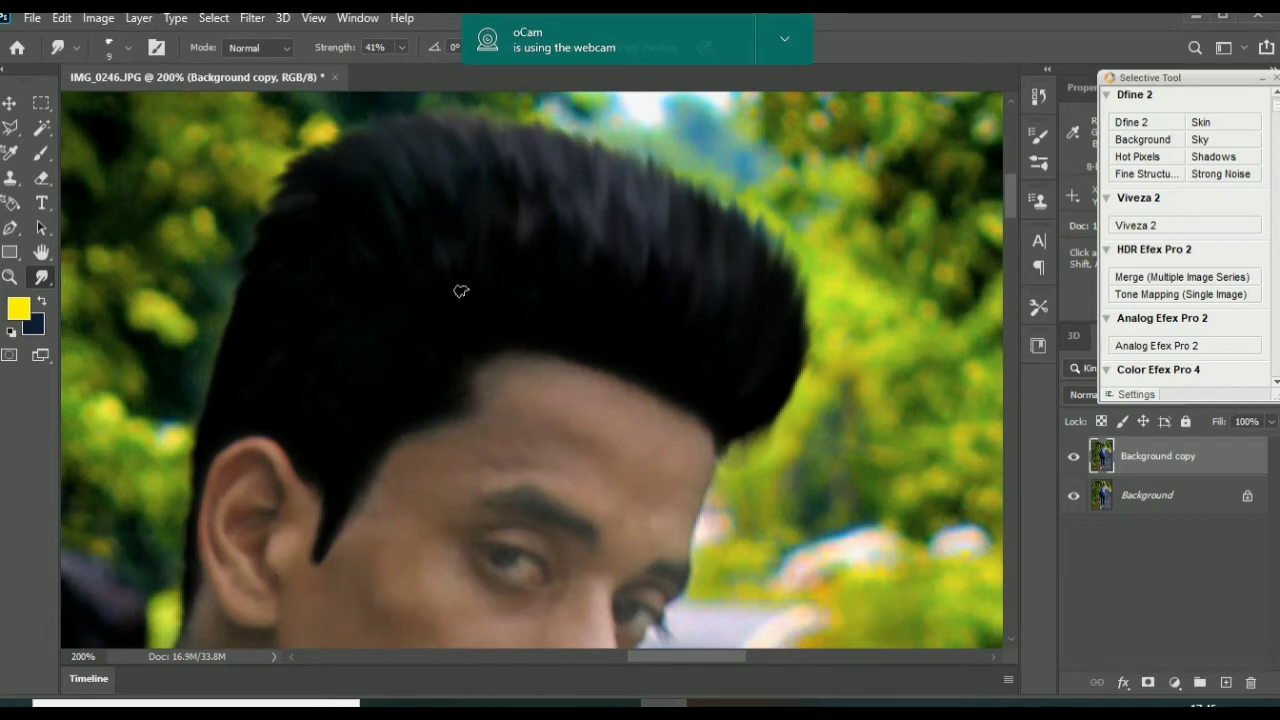
drag(826, 263, 779, 424)
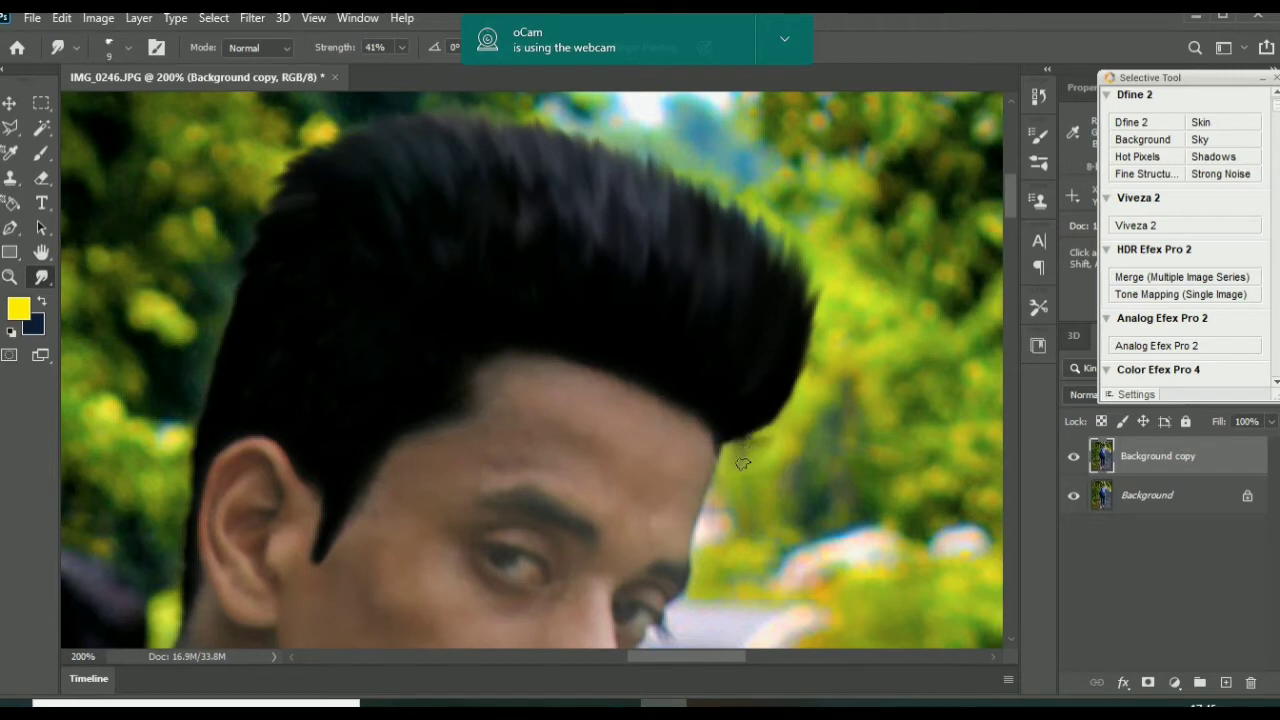
drag(750, 436, 778, 413)
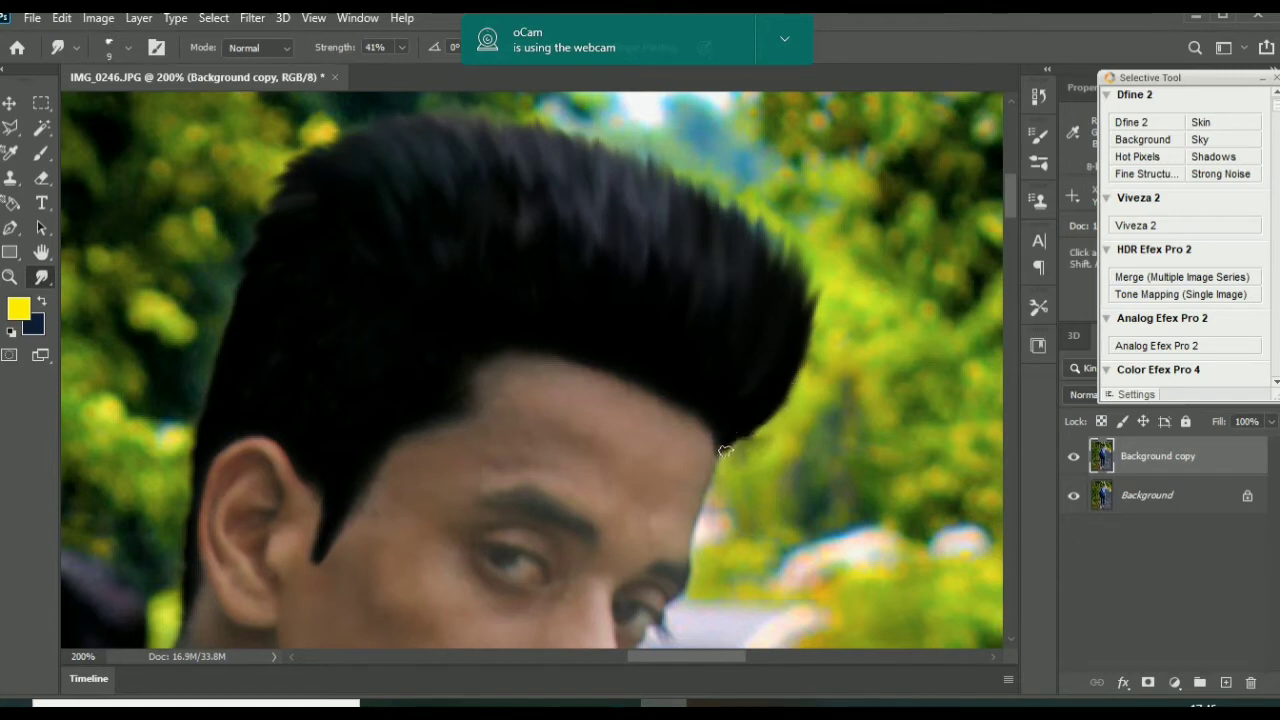
drag(727, 444, 729, 451)
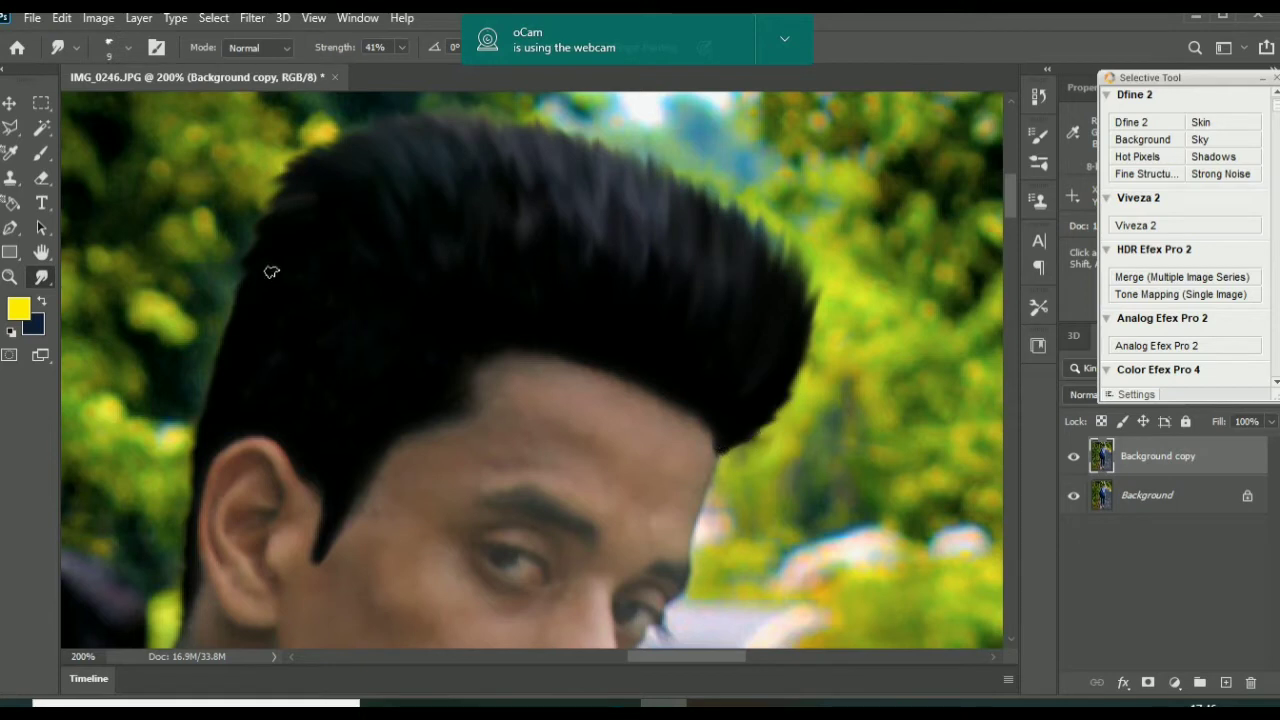
mouse_move(271, 271)
mouse_down()
mouse_move(230, 289)
mouse_move(217, 328)
mouse_up()
mouse_move(787, 282)
mouse_down()
mouse_move(745, 208)
mouse_move(682, 182)
mouse_up()
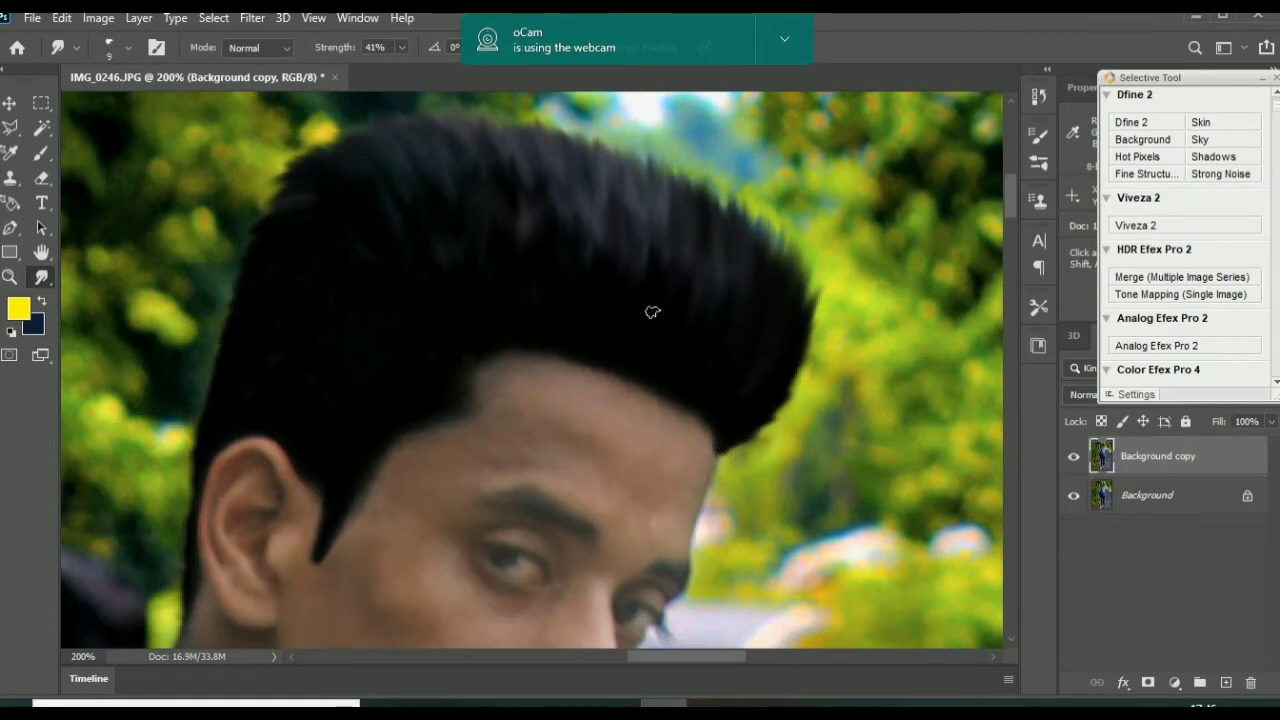
Switch the Smudge Tool to a 48 px speckled brush tip and pull fine strands along the upper front hairline.
click(156, 47)
click(954, 231)
drag(829, 476, 808, 478)
drag(971, 316, 863, 317)
click(984, 128)
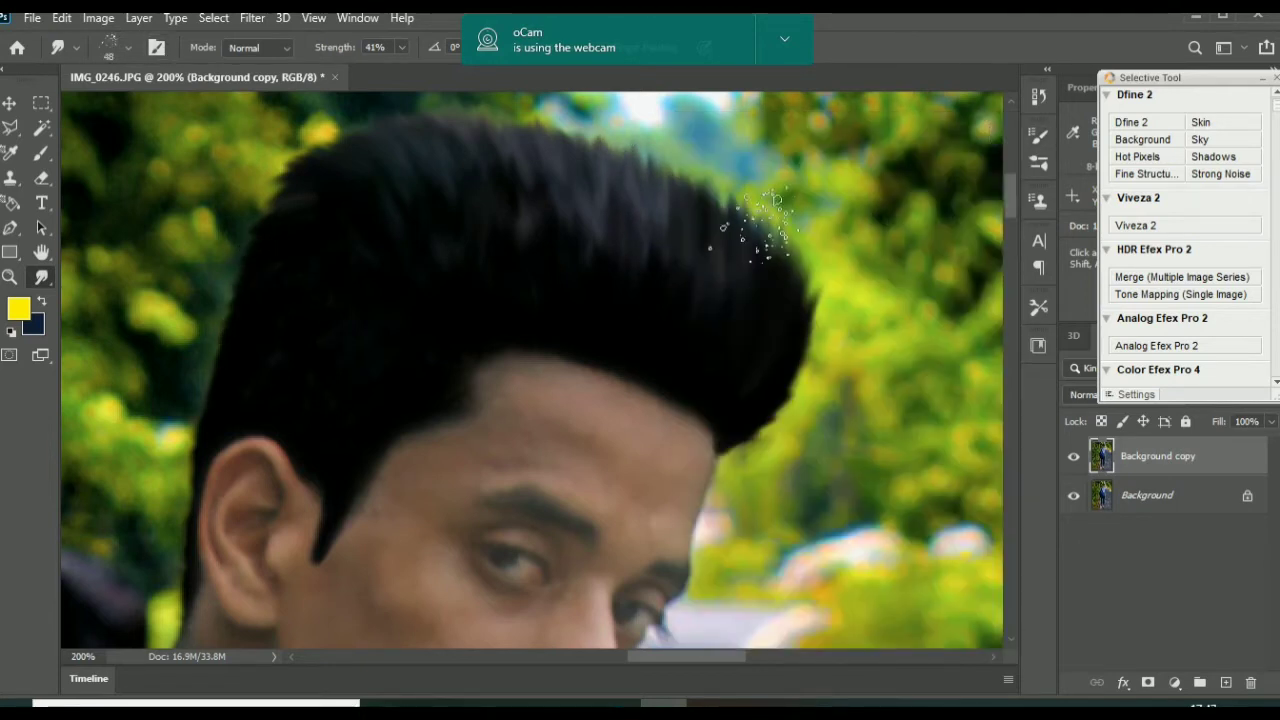
drag(748, 232, 725, 195)
drag(698, 215, 680, 165)
mouse_move(766, 286)
mouse_down()
mouse_move(608, 220)
mouse_move(655, 262)
mouse_move(580, 140)
mouse_up()
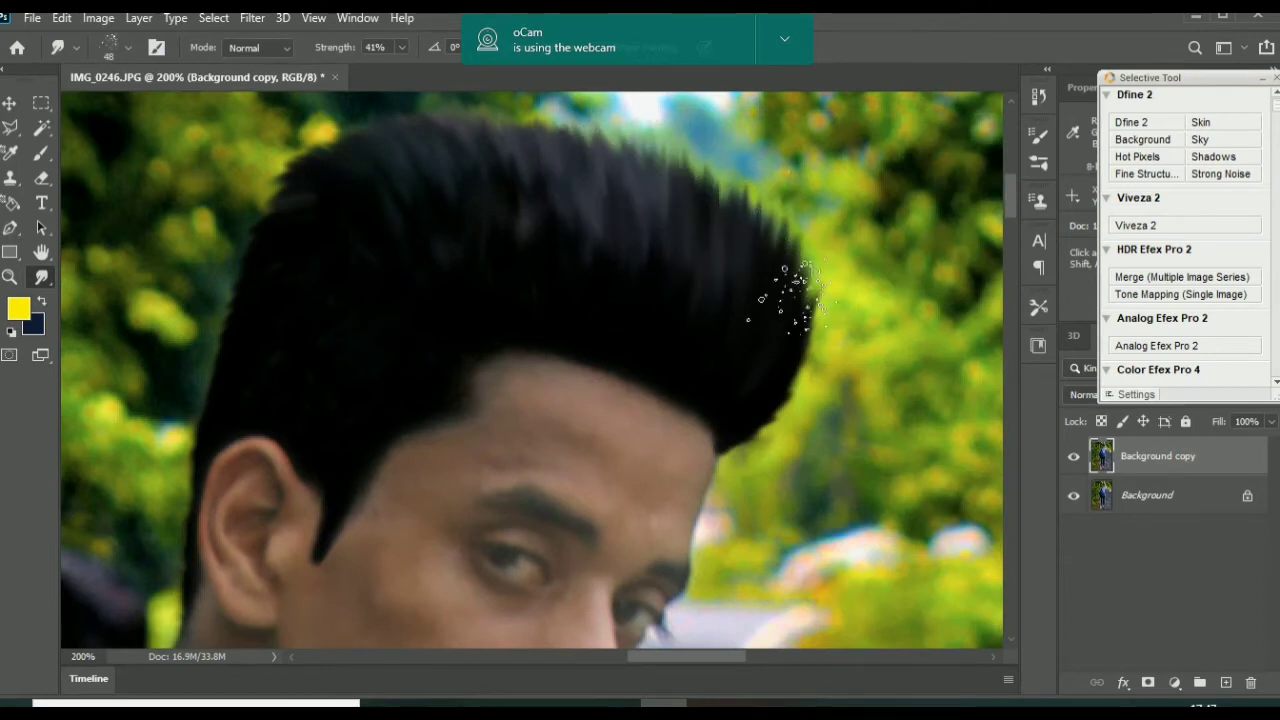
Smudge fine strands upward across the top and crown of the hair with the 48 px speckled brush.
scroll(622, 325, up, 3)
drag(598, 335, 545, 280)
drag(515, 345, 472, 290)
drag(440, 335, 388, 275)
drag(655, 365, 610, 300)
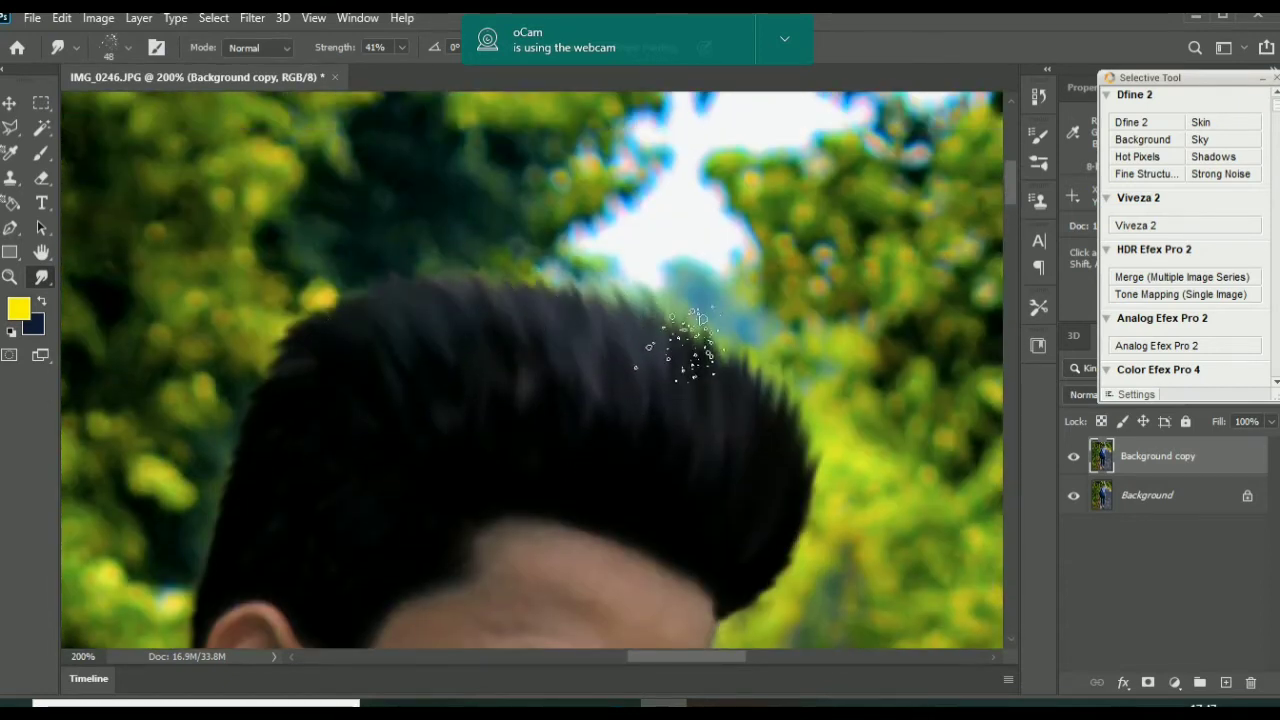
drag(725, 395, 685, 330)
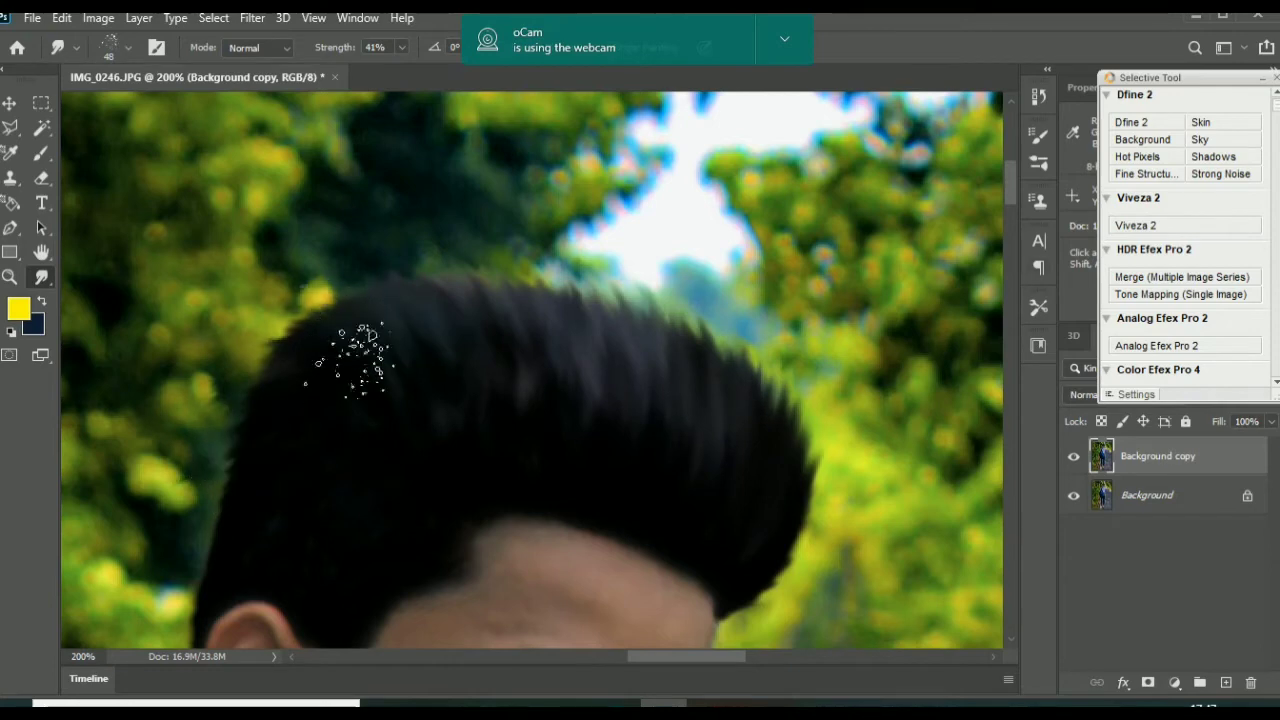
scroll(1014, 186, down, 2)
scroll(1014, 186, up, 1)
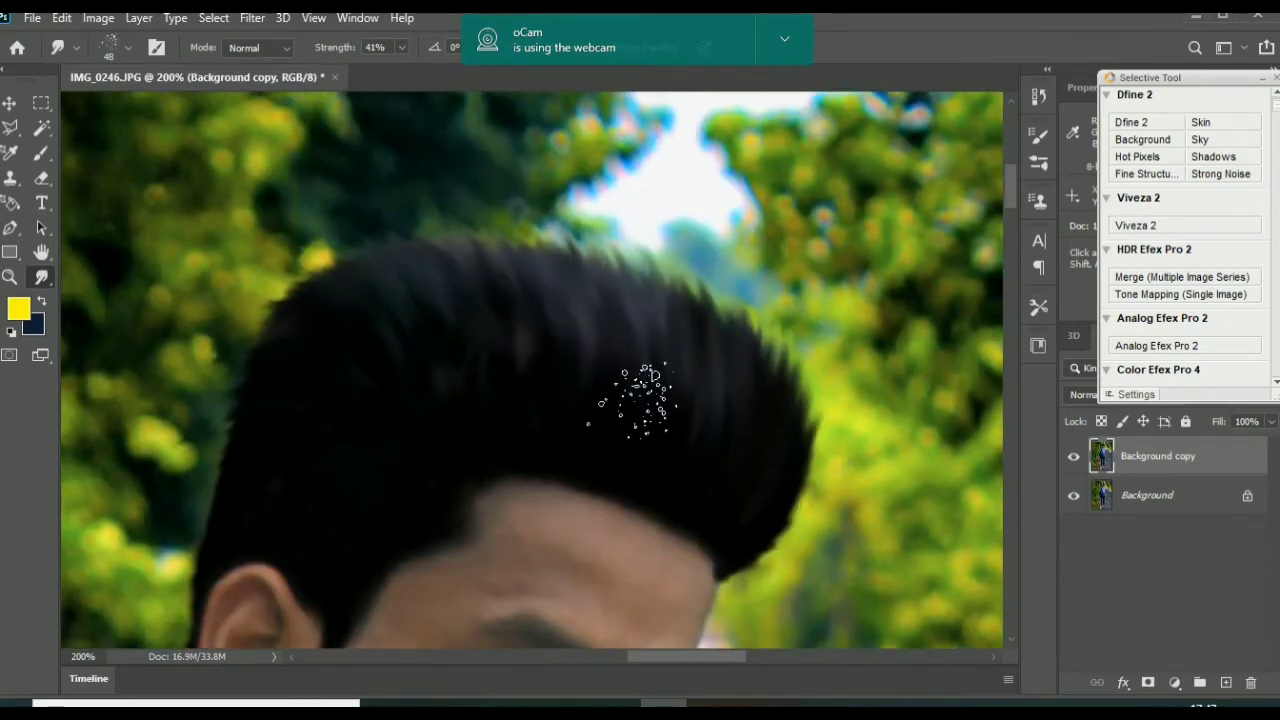
Smudge fine strands along the front edge of the hair with the speckled brush reduced to 25 px.
scroll(900, 255, down, 3)
scroll(760, 290, up, 1)
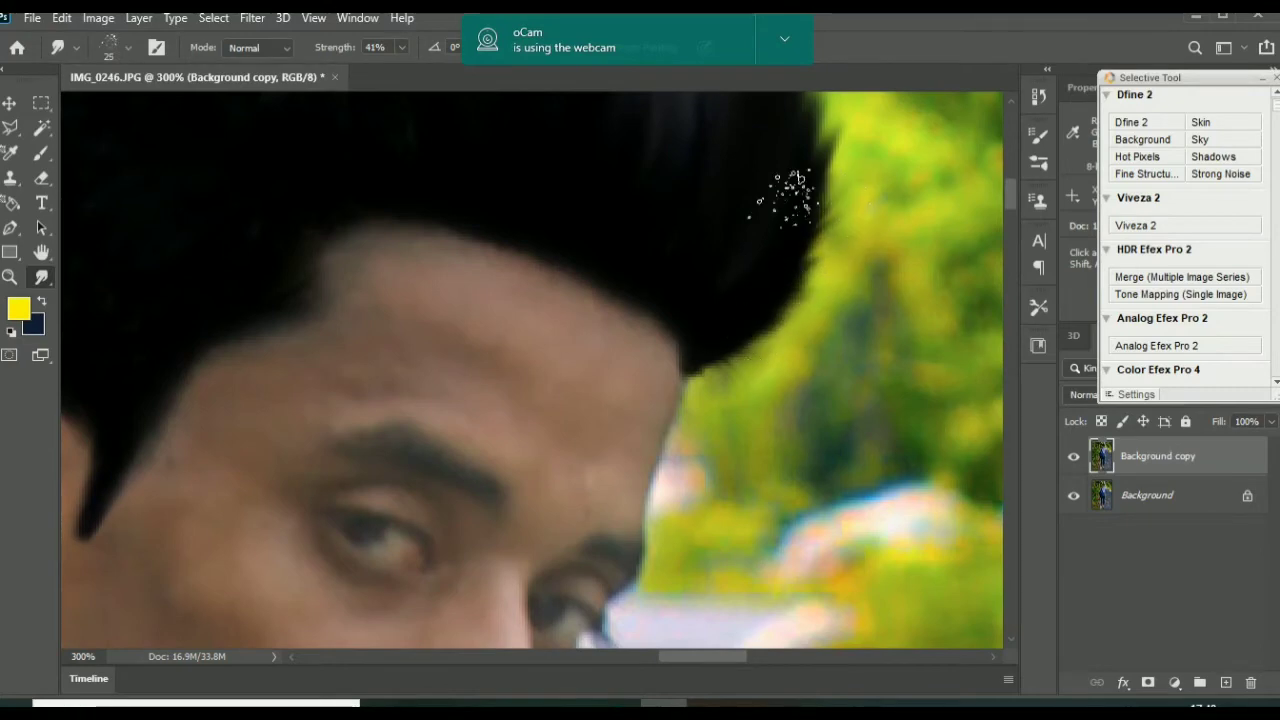
scroll(820, 340, up, 3)
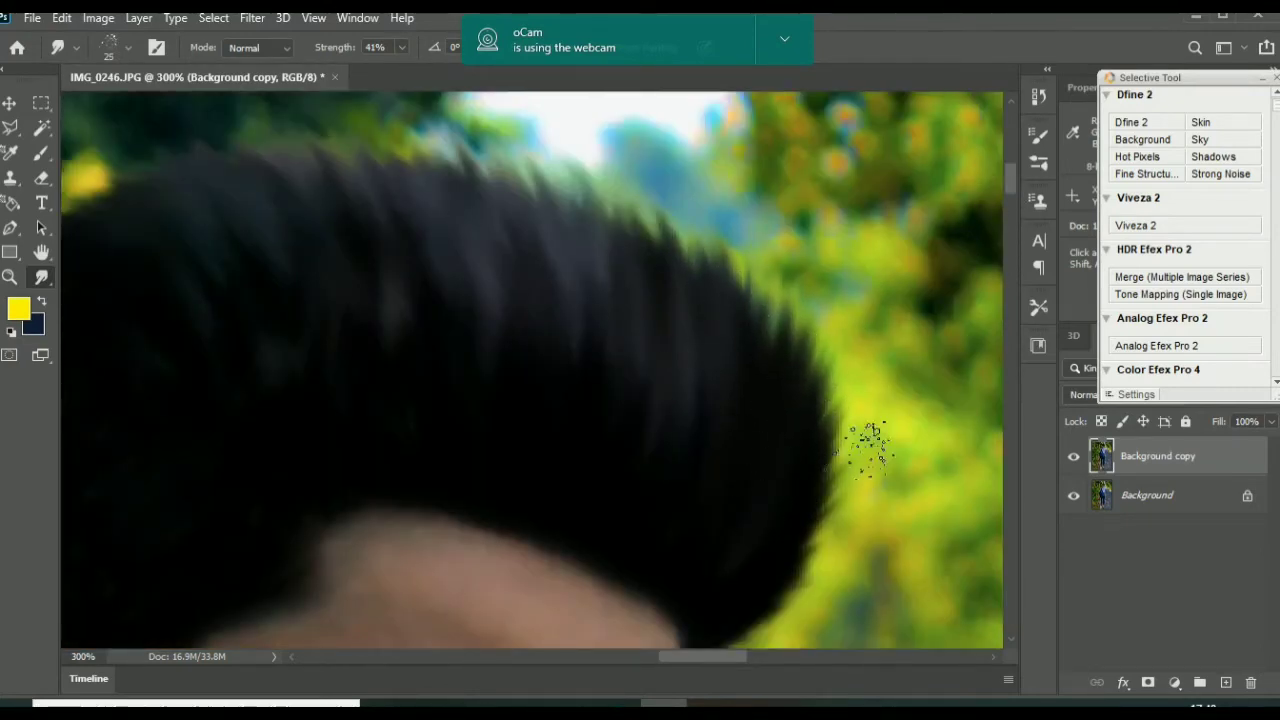
scroll(1014, 203, down, 3)
scroll(346, 354, down, 8)
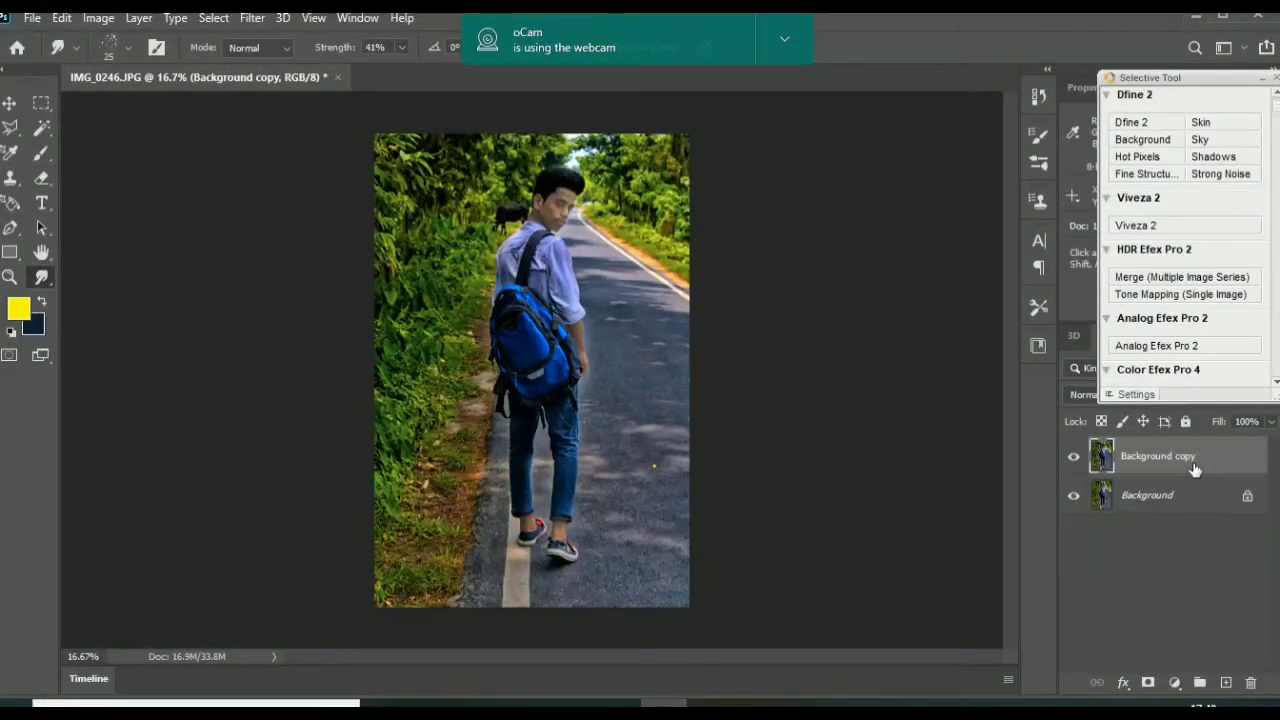
Merge the smudged copy into the Background and apply Reduce Noise with strength 8, preserve details 5% and reduce color noise 77%.
right_click(1232, 462)
click(980, 568)
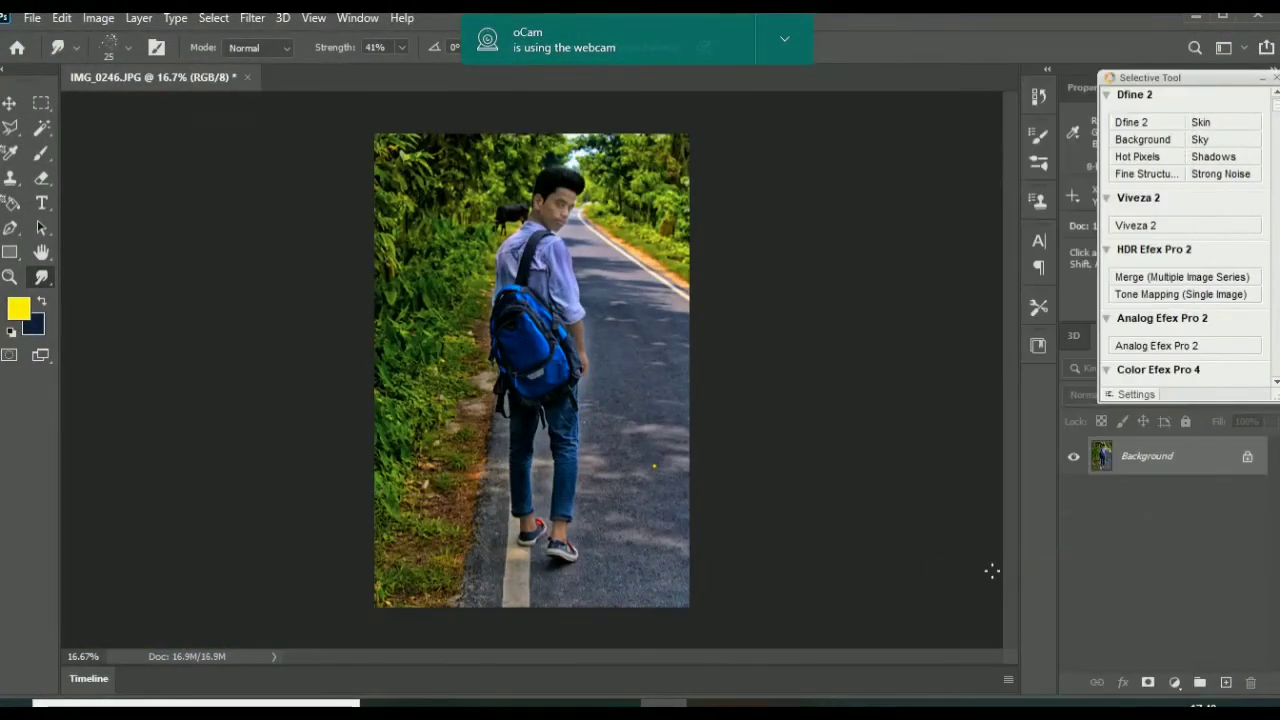
click(252, 18)
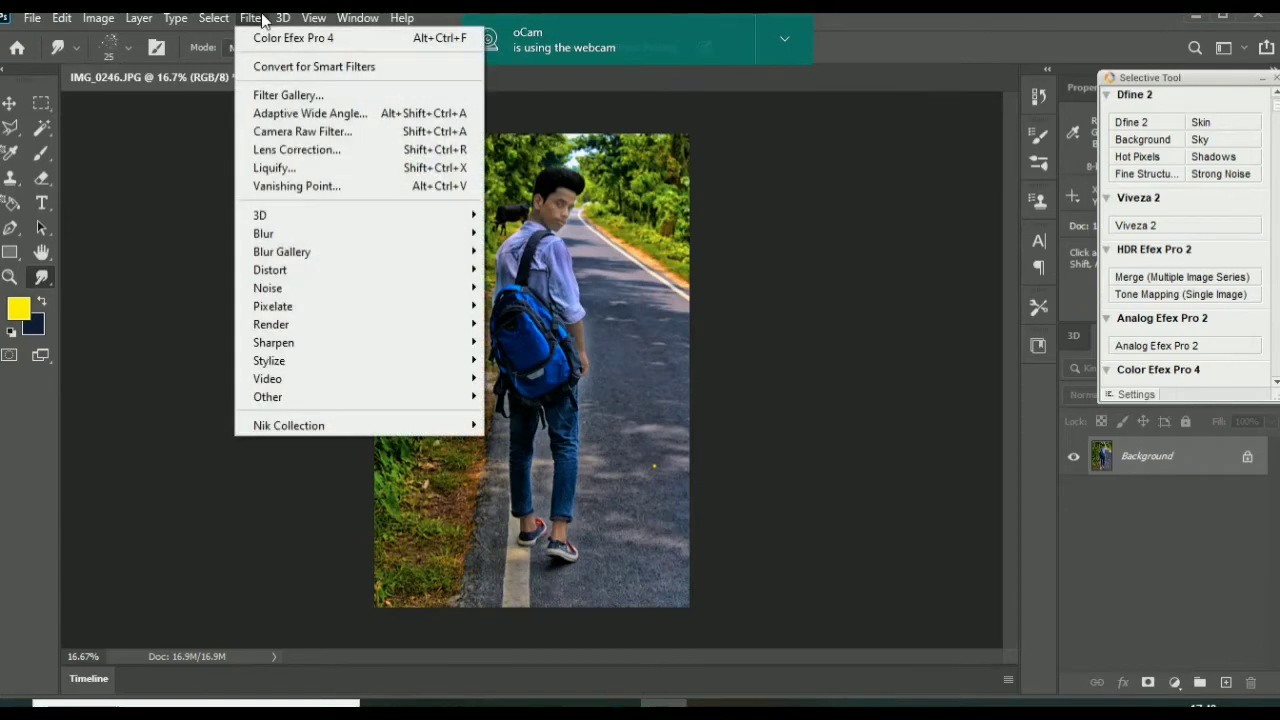
mouse_move(286, 290)
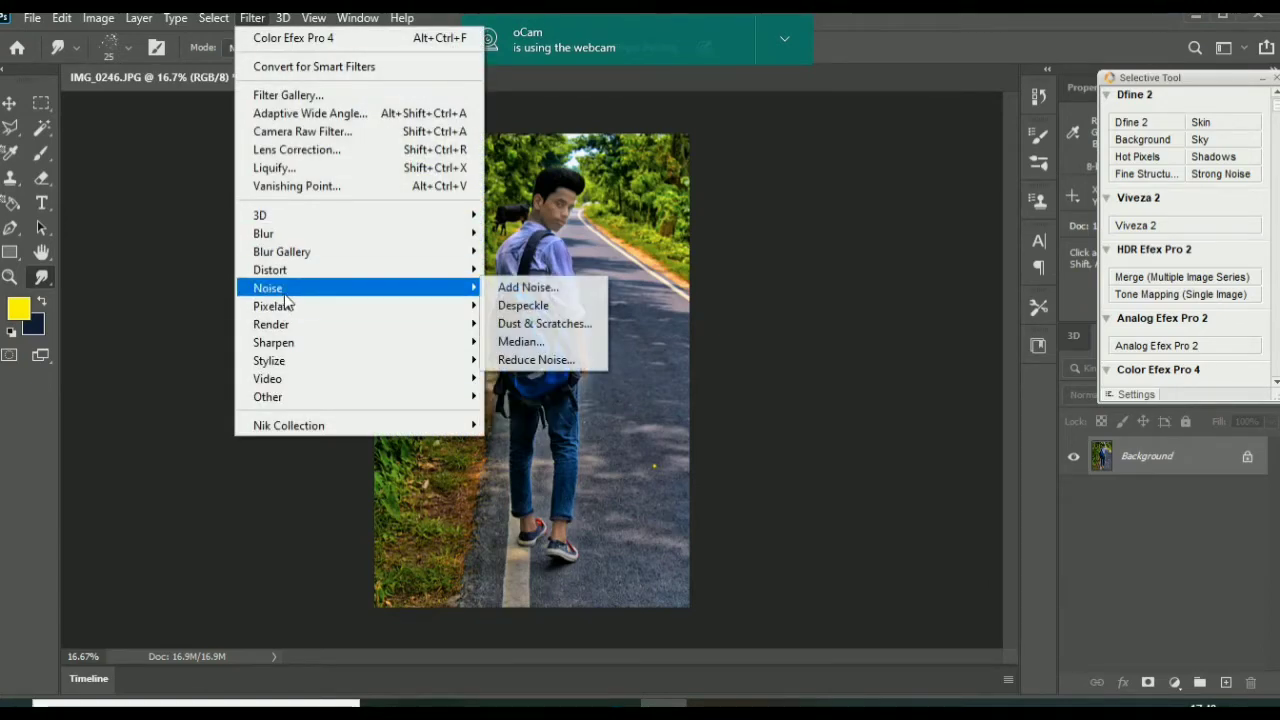
click(537, 360)
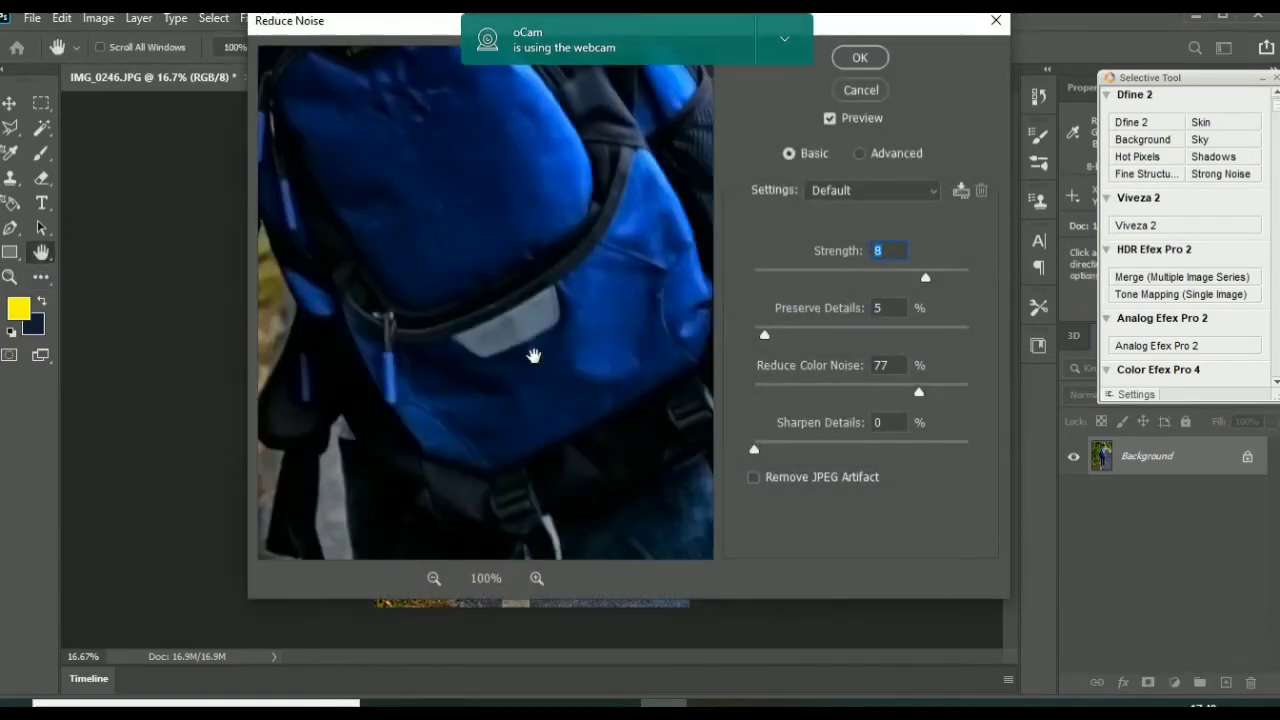
click(862, 56)
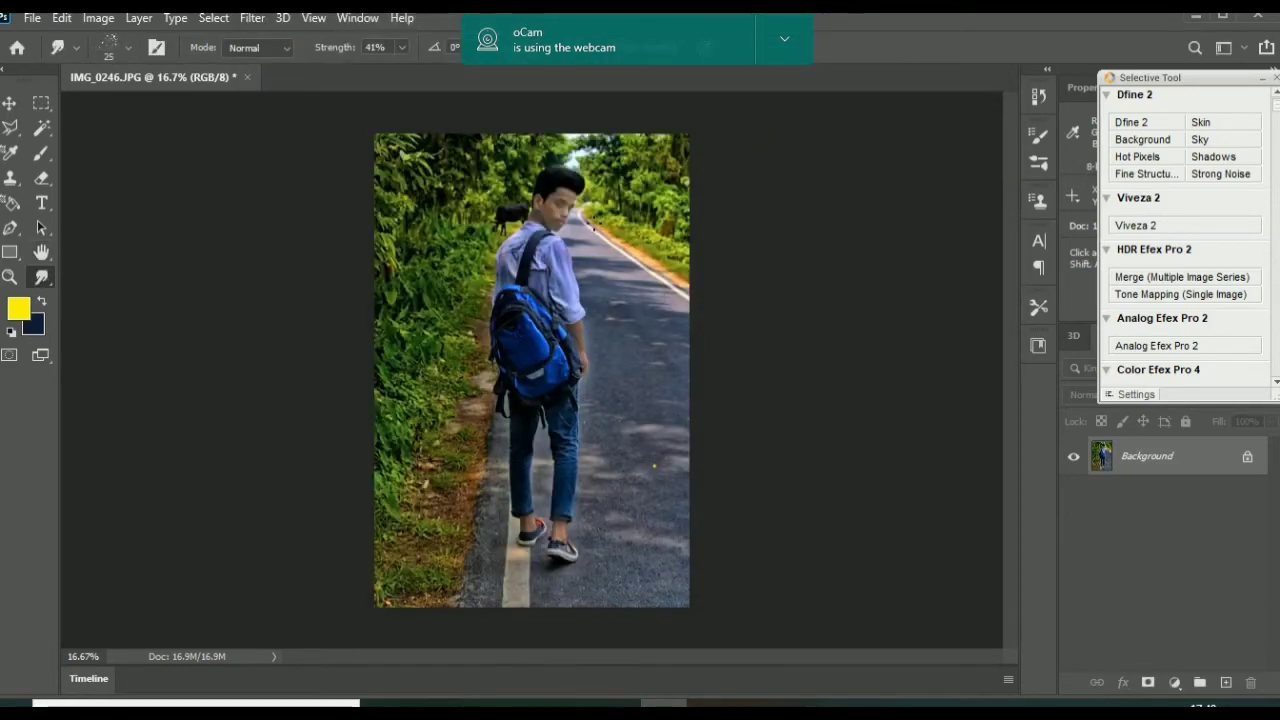
Sharpen the merged image with Unsharp Mask at an amount of 62% and a radius of 1.0 pixels.
click(252, 20)
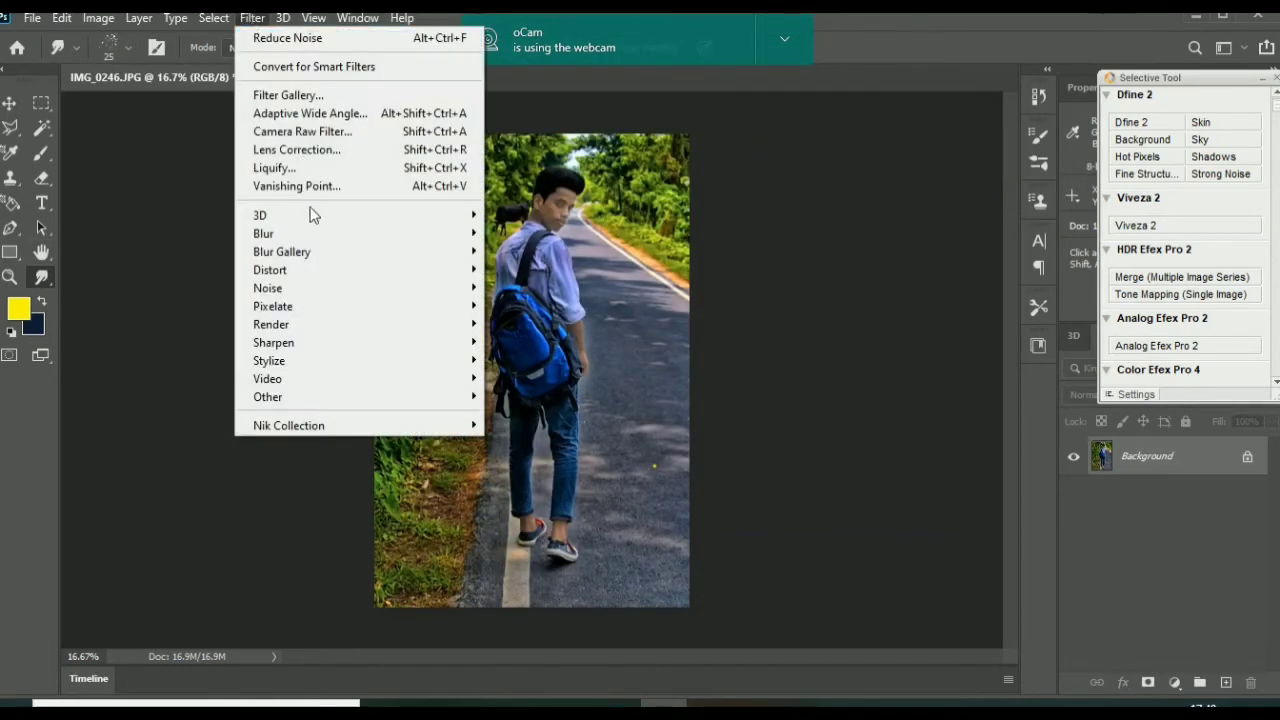
mouse_move(317, 343)
click(540, 432)
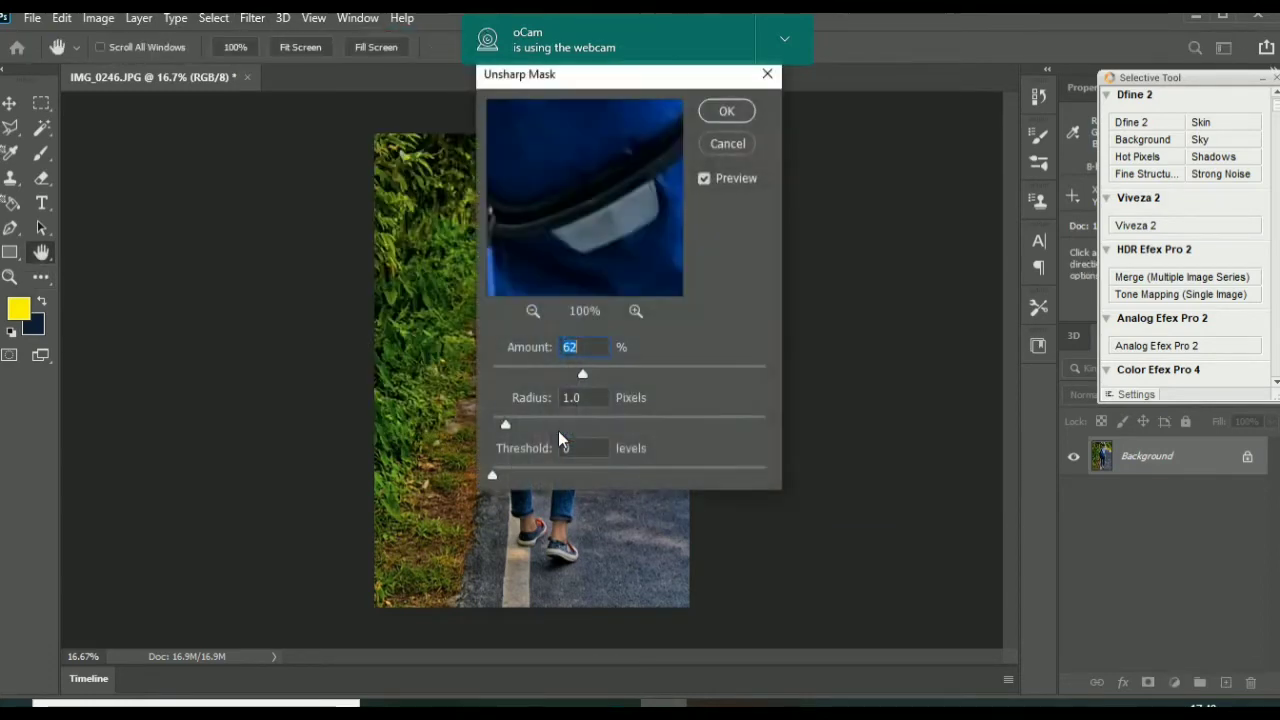
click(728, 112)
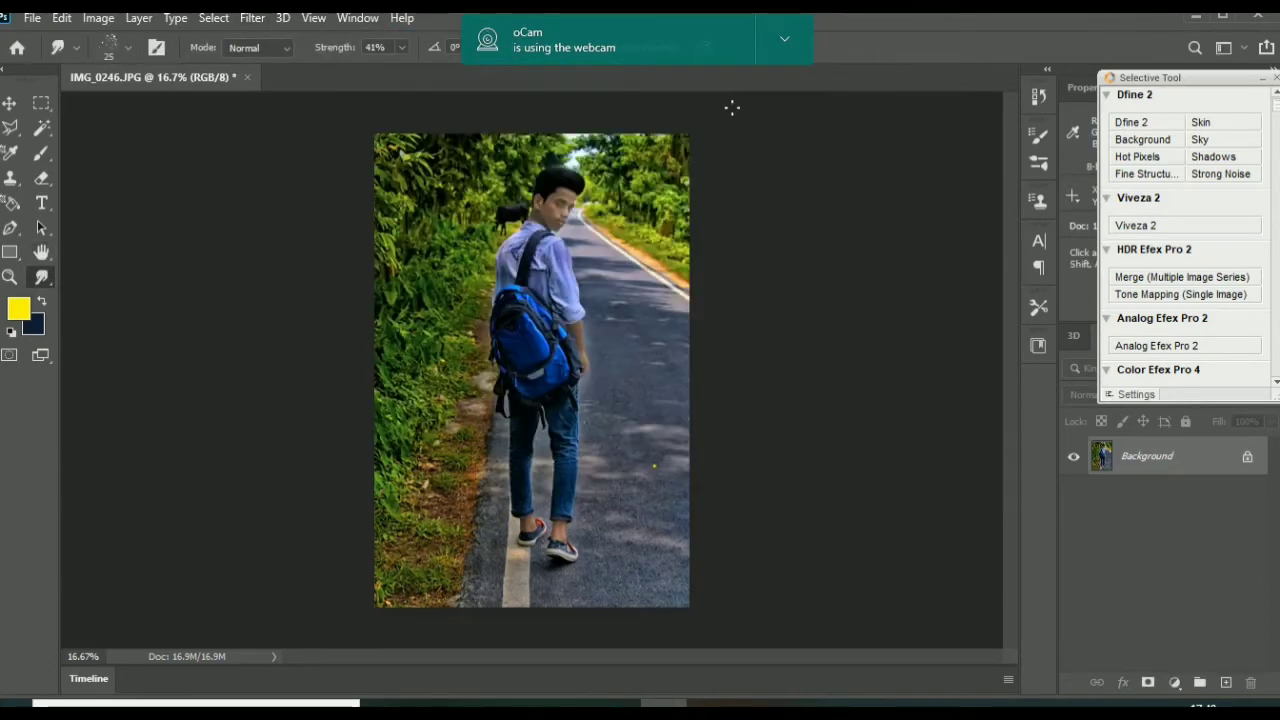
Apply the Color Efex Pro 4 Contrast Color Range filter to the image.
click(252, 19)
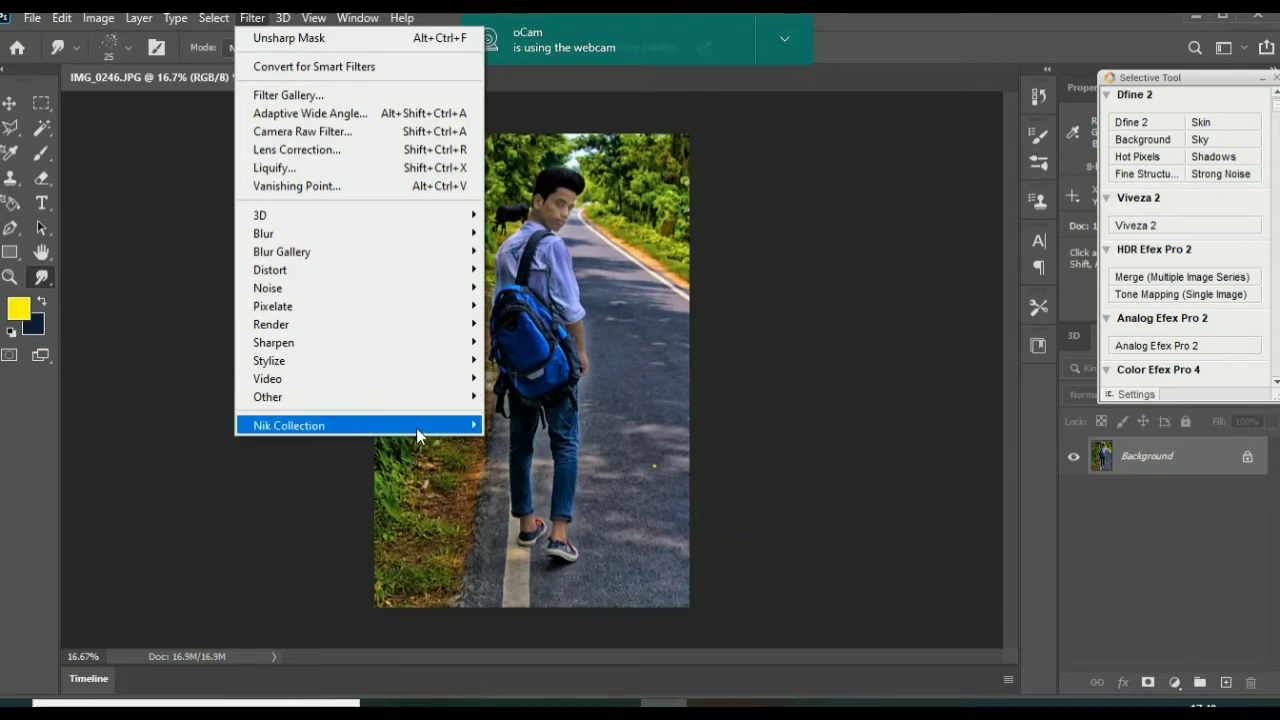
click(563, 445)
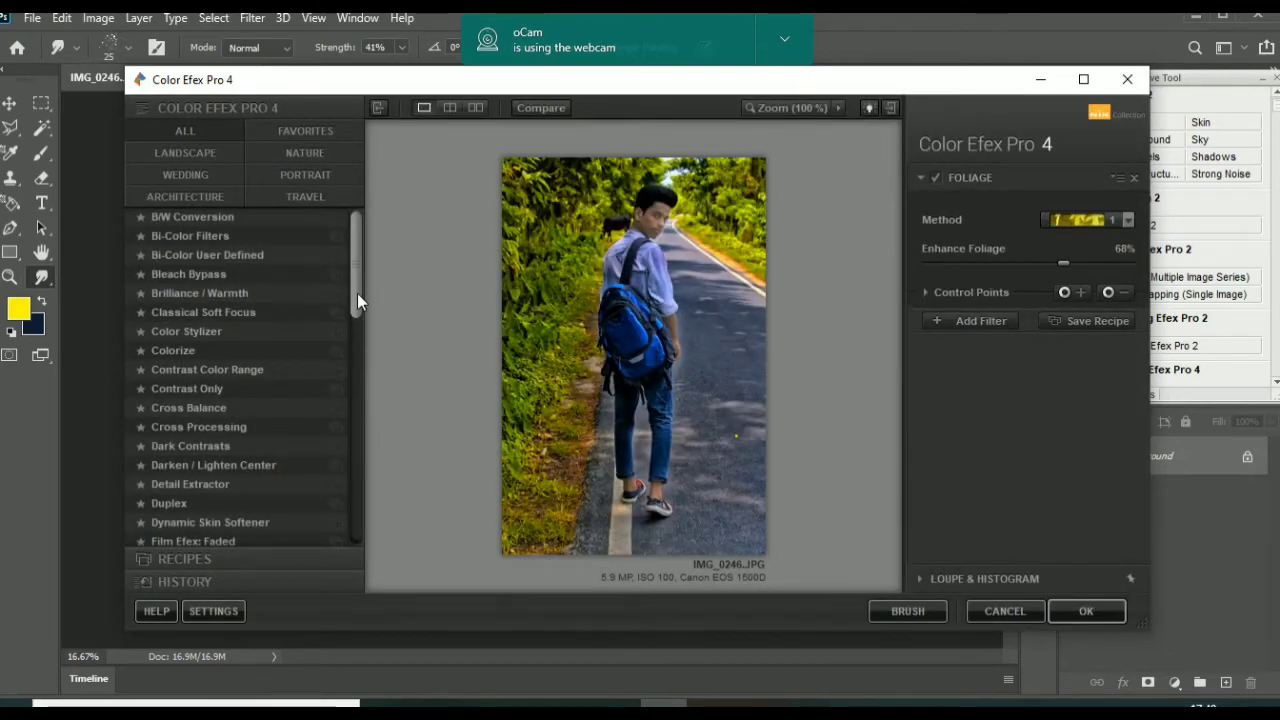
scroll(357, 293, down, 1)
click(256, 347)
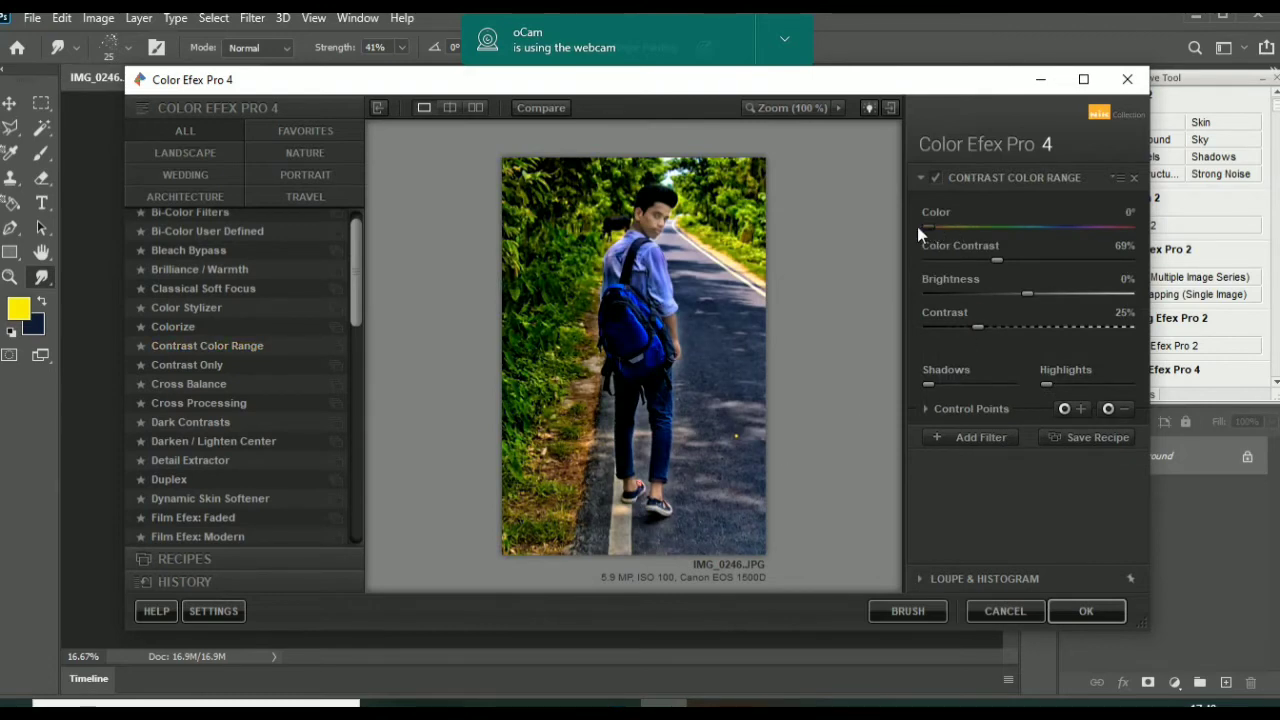
click(1118, 610)
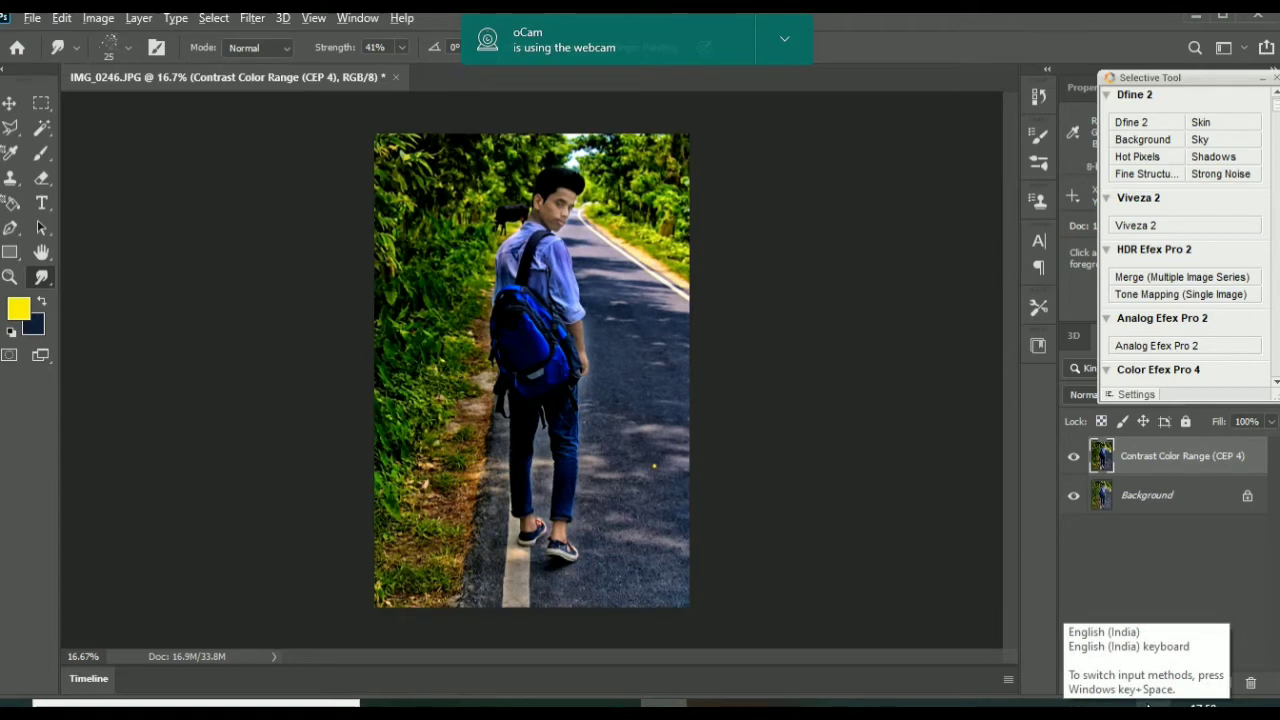
Hide the Contrast Color Range layer behind a black mask and reveal it over the face and neck with a 20 px white brush.
alt+click(1145, 688)
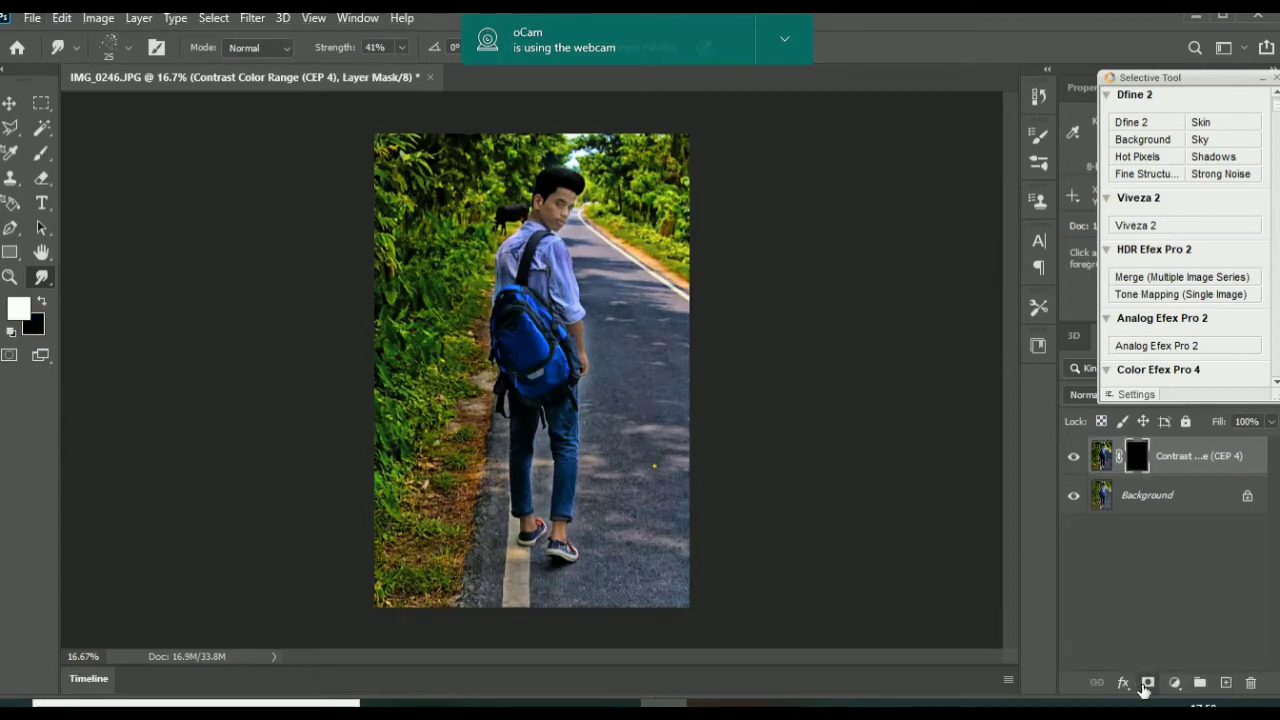
click(45, 162)
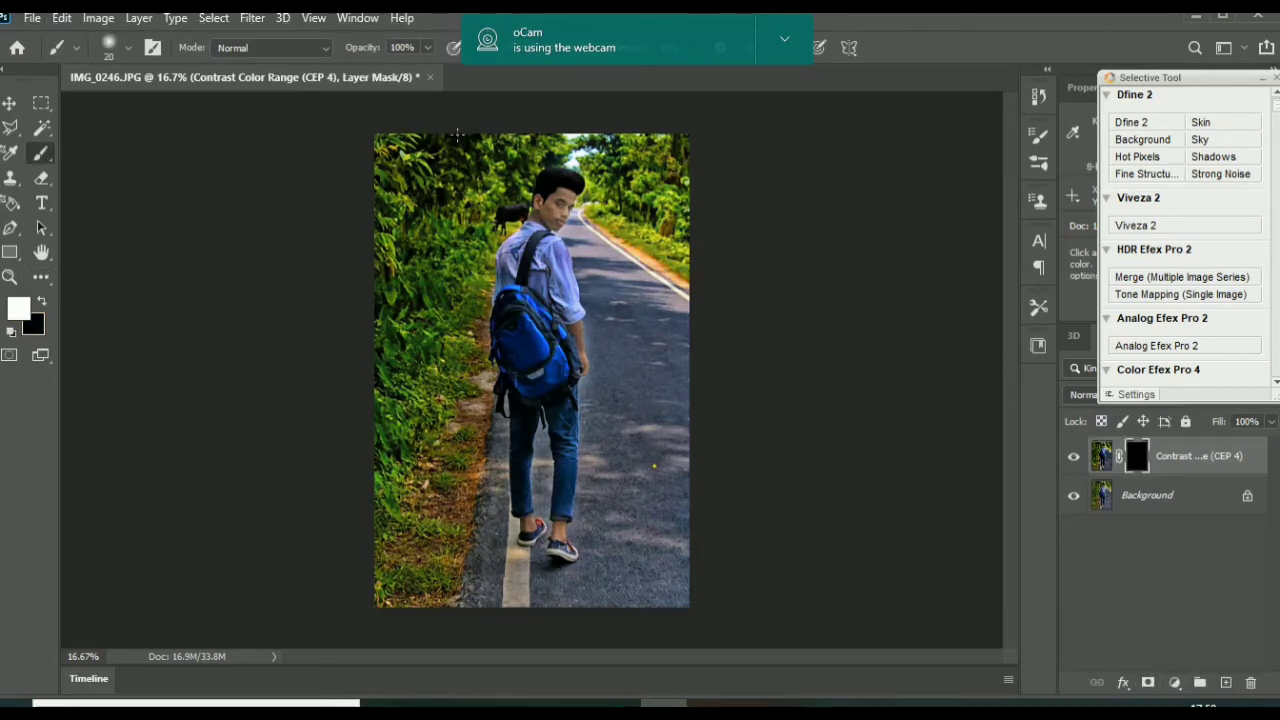
scroll(562, 208, up, 6)
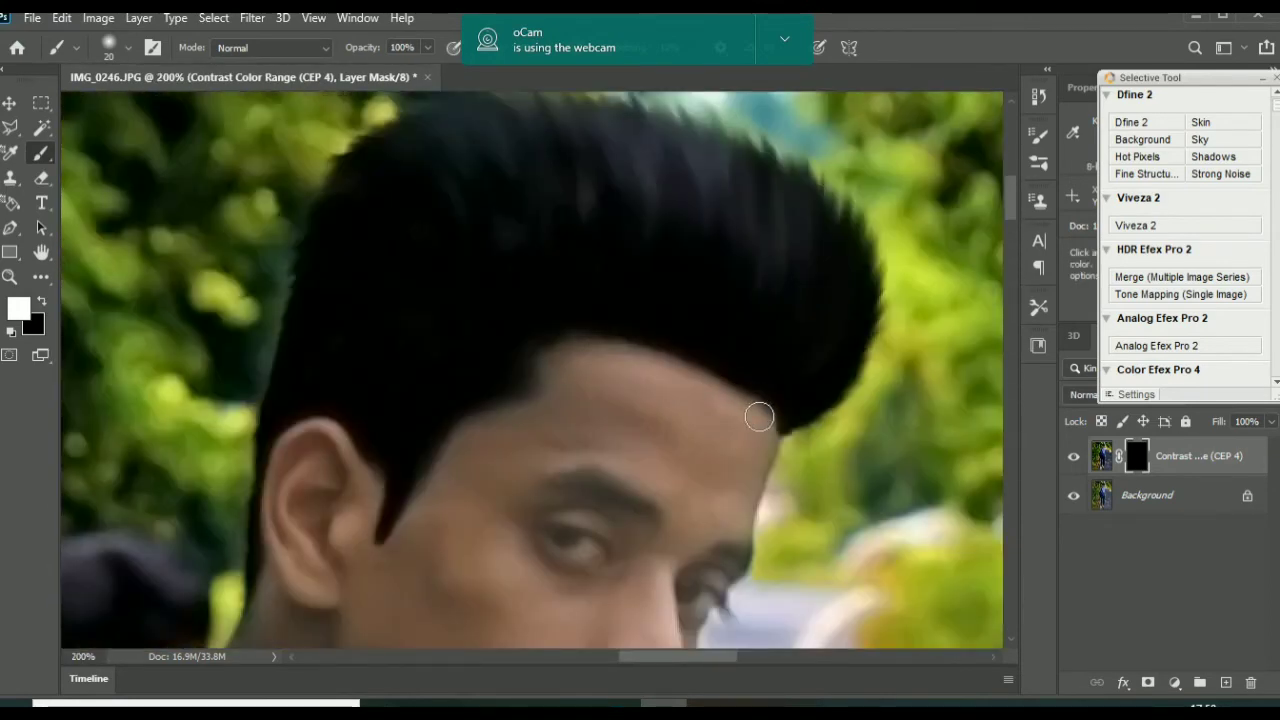
mouse_move(759, 416)
mouse_down()
mouse_move(583, 369)
mouse_move(577, 334)
mouse_move(673, 463)
mouse_move(489, 491)
mouse_move(700, 520)
mouse_move(720, 566)
mouse_move(501, 471)
mouse_move(380, 520)
mouse_move(300, 440)
mouse_move(310, 570)
mouse_move(440, 544)
mouse_up()
scroll(965, 187, down, 5)
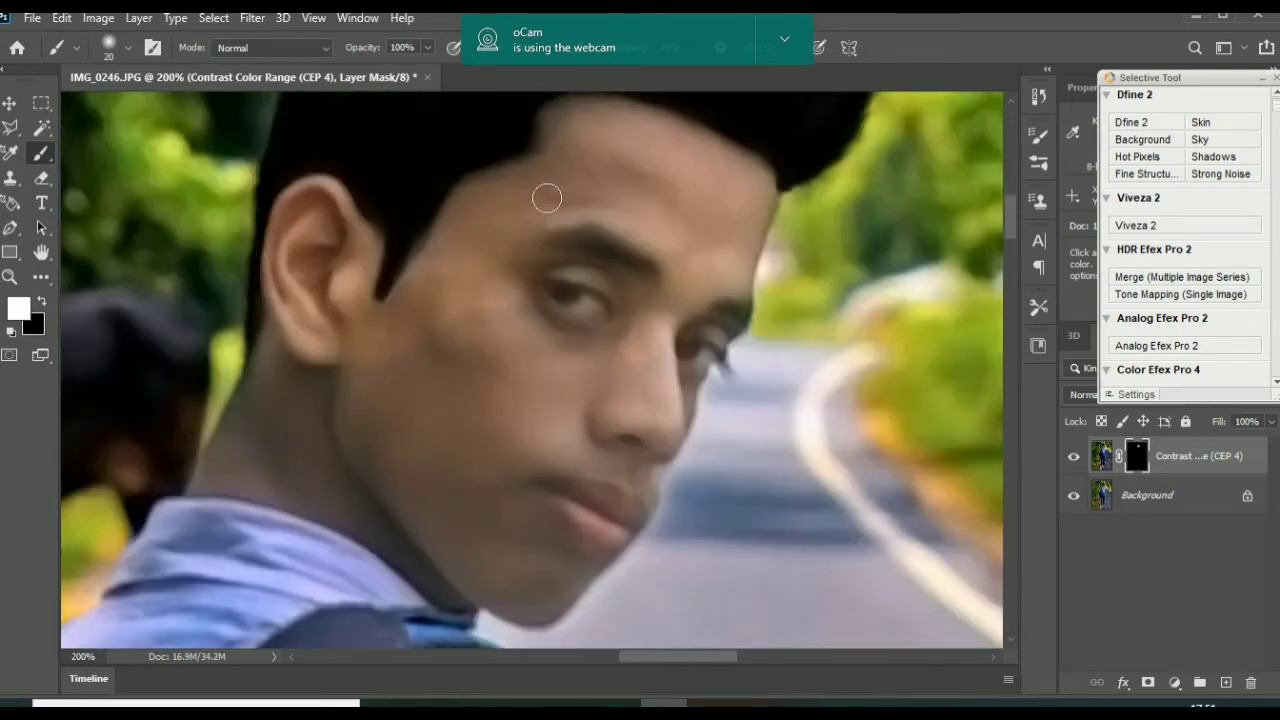
mouse_move(546, 194)
mouse_down()
mouse_move(422, 362)
mouse_move(496, 372)
mouse_move(691, 337)
mouse_move(596, 413)
mouse_move(664, 440)
mouse_move(577, 495)
mouse_move(424, 345)
mouse_move(287, 315)
mouse_move(201, 477)
mouse_move(260, 437)
mouse_move(403, 475)
mouse_move(297, 470)
mouse_move(270, 498)
mouse_move(350, 513)
mouse_move(420, 567)
mouse_move(556, 524)
mouse_move(555, 443)
mouse_move(582, 556)
mouse_up()
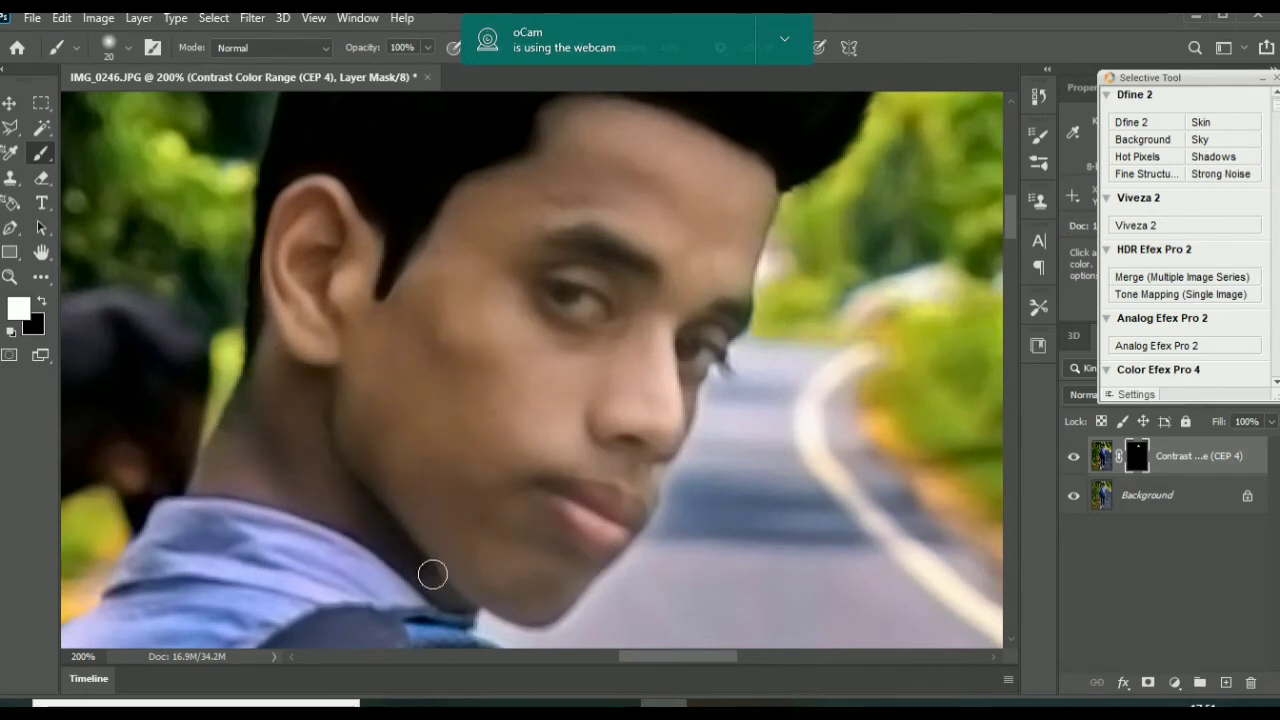
mouse_move(432, 574)
mouse_down()
mouse_move(481, 302)
mouse_move(608, 301)
mouse_up()
scroll(552, 359, down, 2)
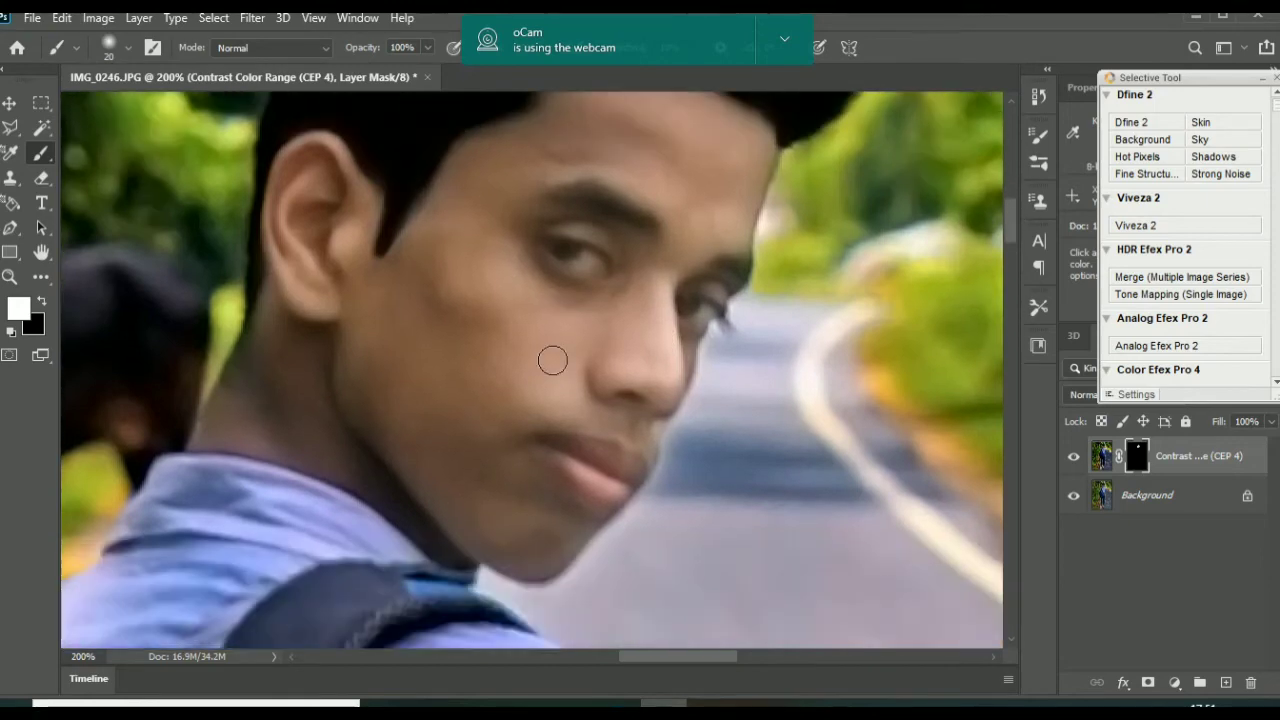
Paint white on the Contrast Color Range mask over the bare forearm and hand beside the backpack.
scroll(415, 335, down, 10)
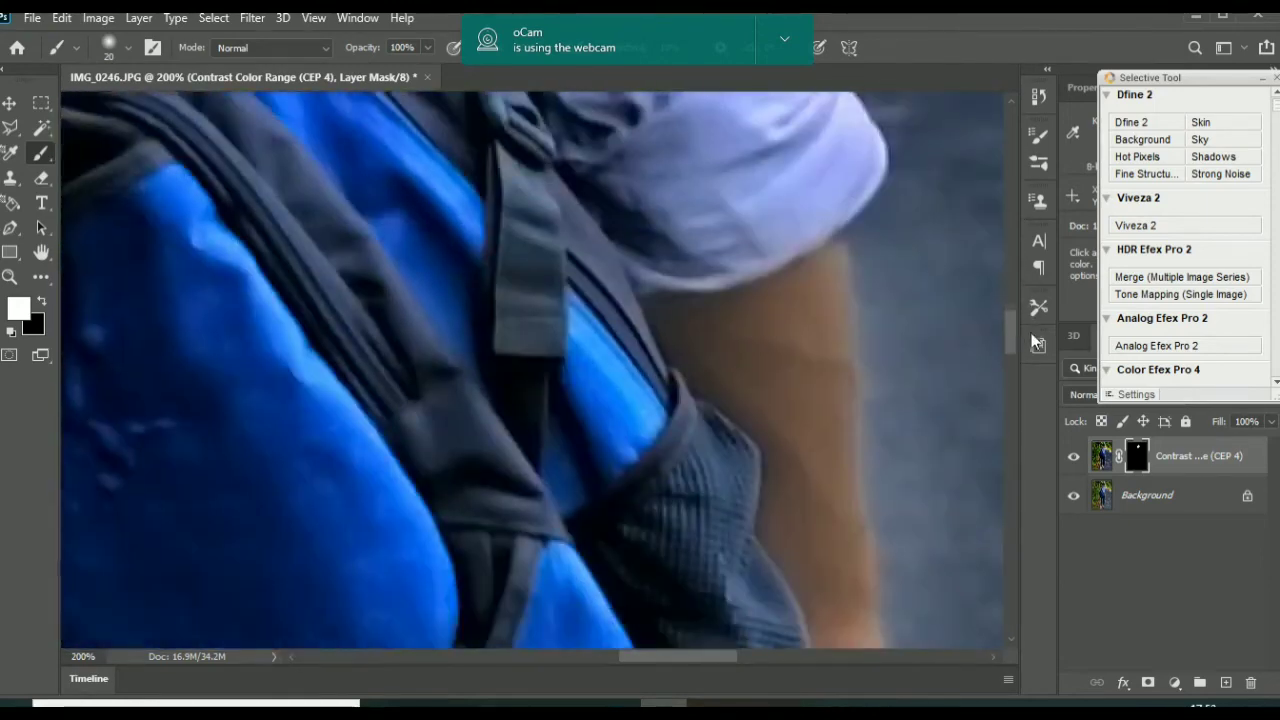
mouse_move(669, 339)
mouse_down()
mouse_move(833, 328)
mouse_move(817, 378)
mouse_move(759, 420)
mouse_move(813, 425)
mouse_move(832, 363)
mouse_move(806, 535)
mouse_up()
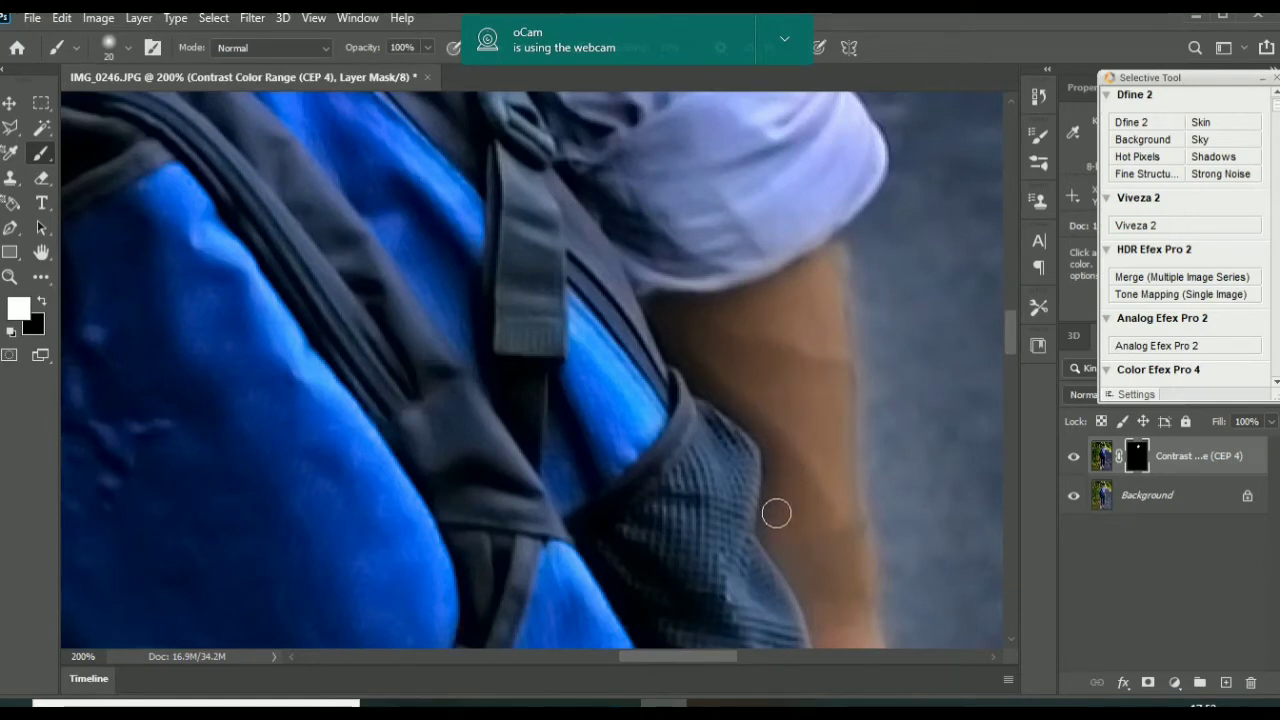
drag(829, 348, 796, 502)
scroll(821, 570, down, 3)
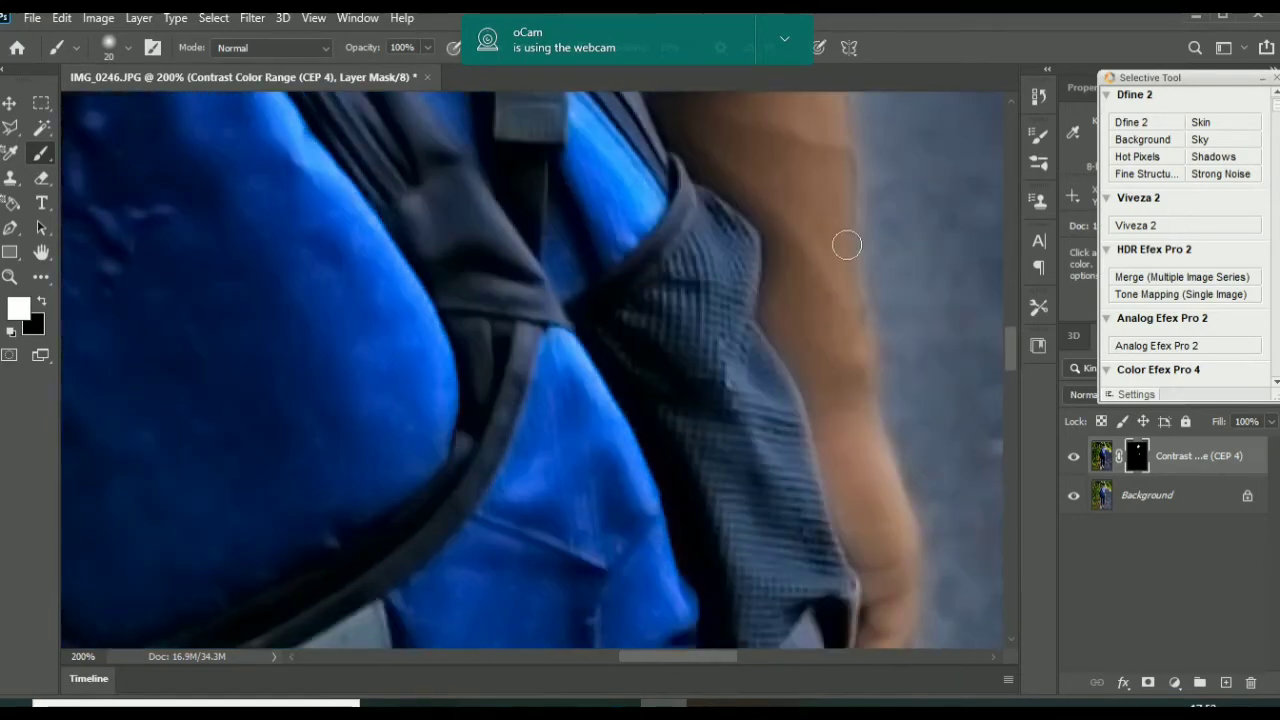
mouse_move(846, 243)
mouse_down()
mouse_move(823, 417)
mouse_move(886, 487)
mouse_move(851, 475)
mouse_move(889, 572)
mouse_up()
scroll(834, 354, up, 3)
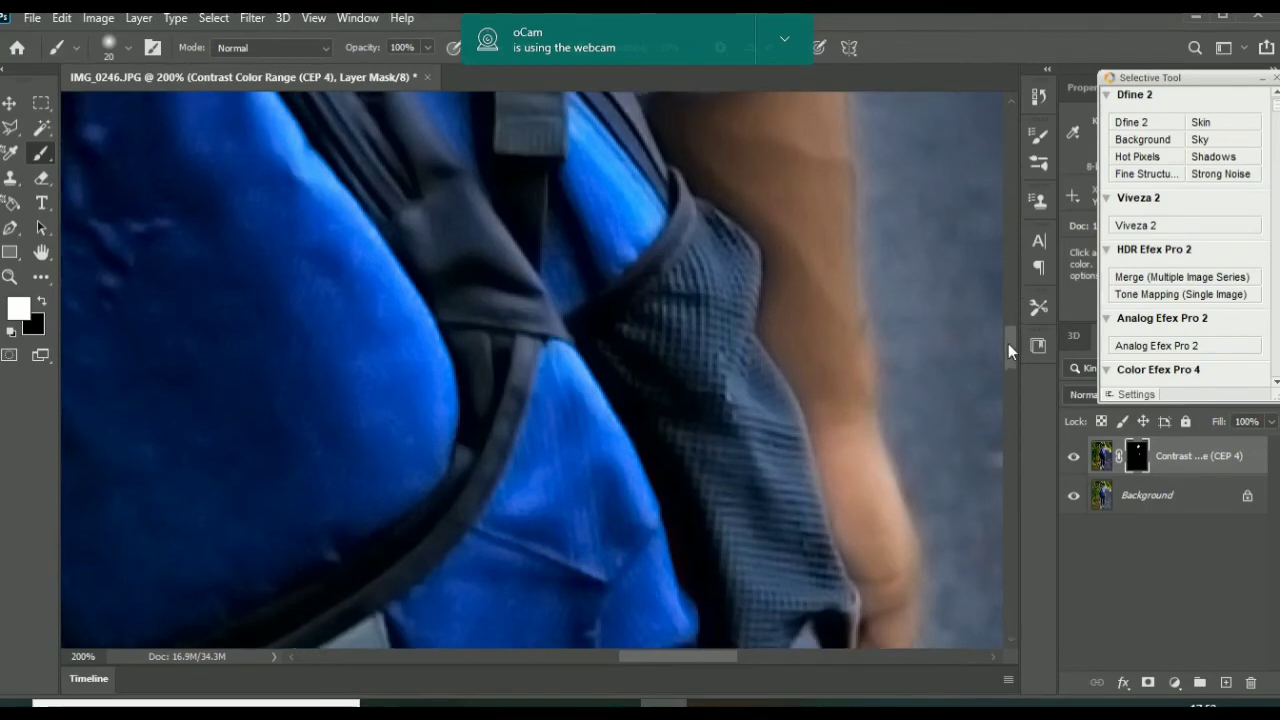
scroll(784, 507, down, 3)
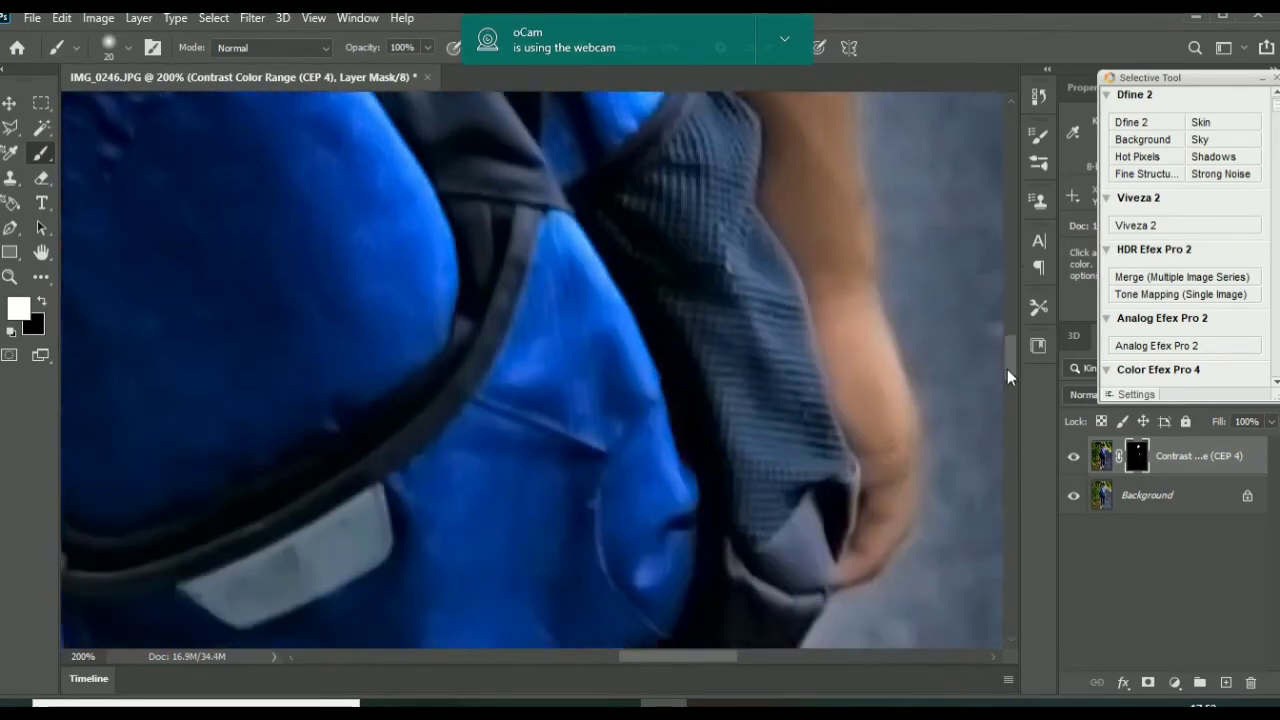
Paint white on the Contrast Color Range mask over the skin of both ankles.
scroll(861, 520, down, 10)
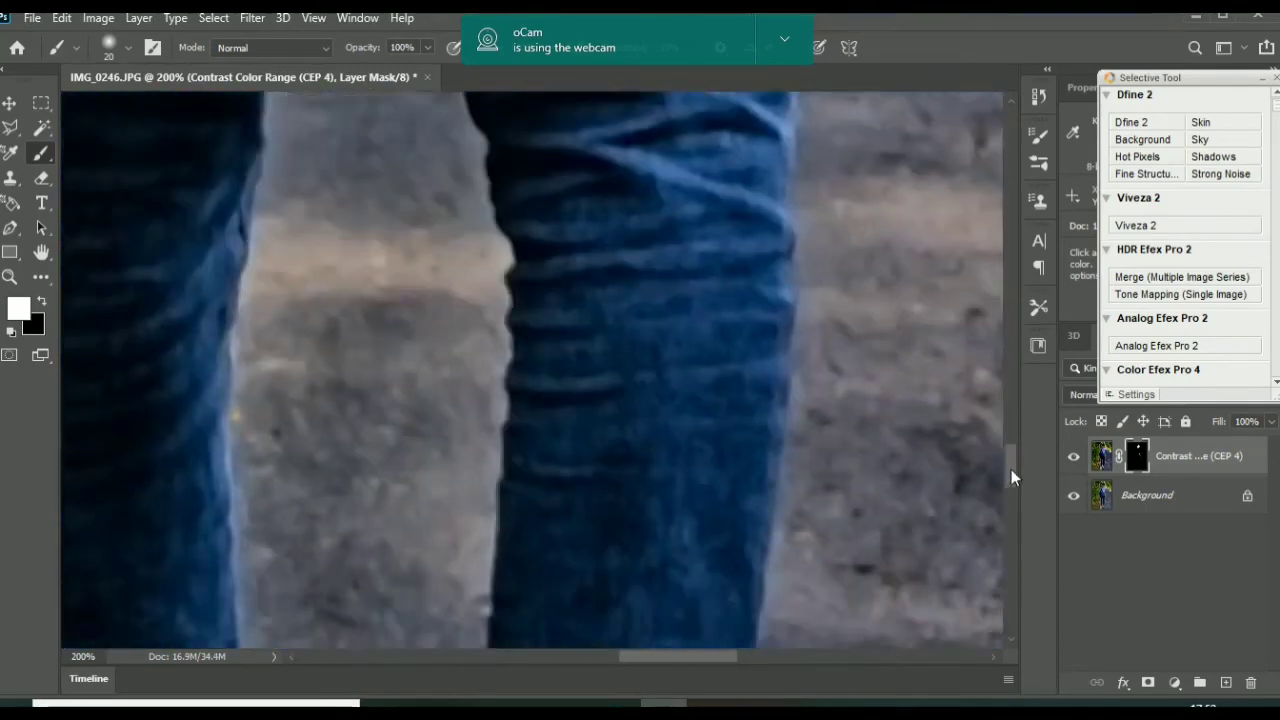
mouse_move(632, 387)
mouse_down()
mouse_move(551, 377)
mouse_move(535, 417)
mouse_move(580, 453)
mouse_move(523, 397)
mouse_move(496, 483)
mouse_move(638, 423)
mouse_move(637, 586)
mouse_move(542, 562)
mouse_move(517, 531)
mouse_move(609, 502)
mouse_move(580, 540)
mouse_move(533, 442)
mouse_move(492, 503)
mouse_up()
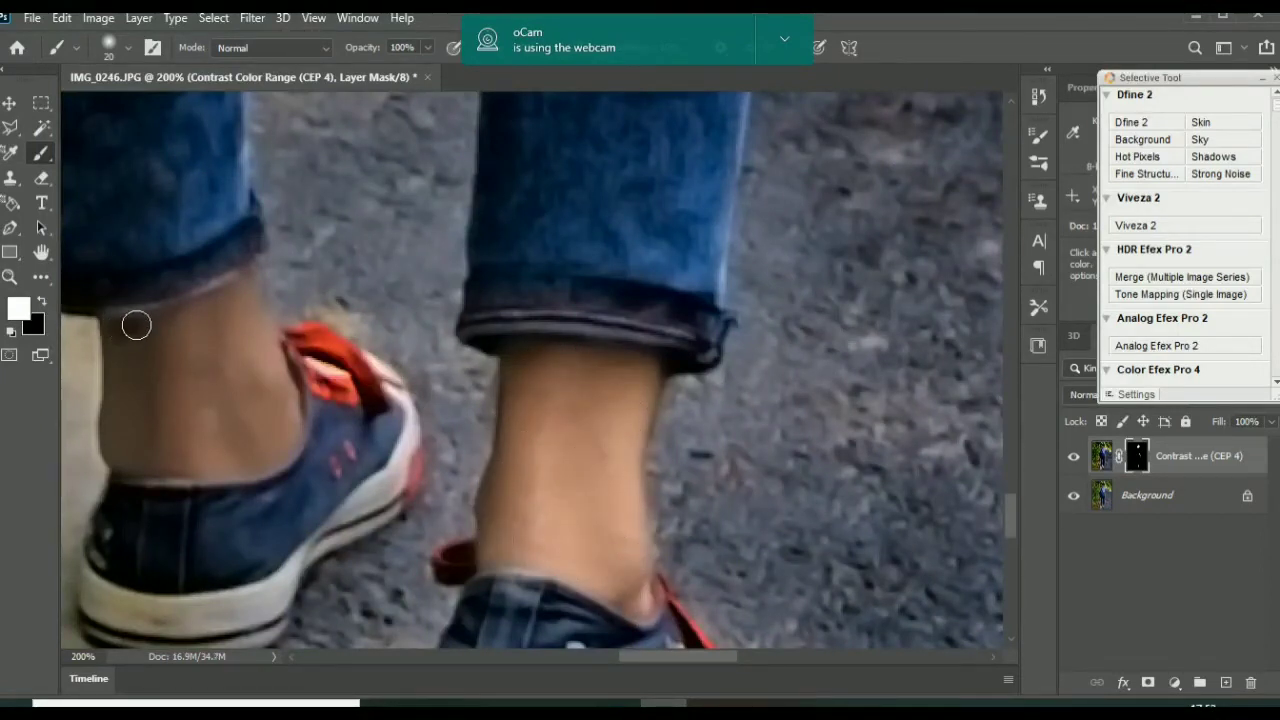
mouse_move(134, 323)
mouse_down()
mouse_move(283, 402)
mouse_move(270, 463)
mouse_move(181, 465)
mouse_move(117, 441)
mouse_move(157, 340)
mouse_move(212, 327)
mouse_move(222, 339)
mouse_move(160, 371)
mouse_move(168, 418)
mouse_move(185, 385)
mouse_move(258, 413)
mouse_move(152, 435)
mouse_up()
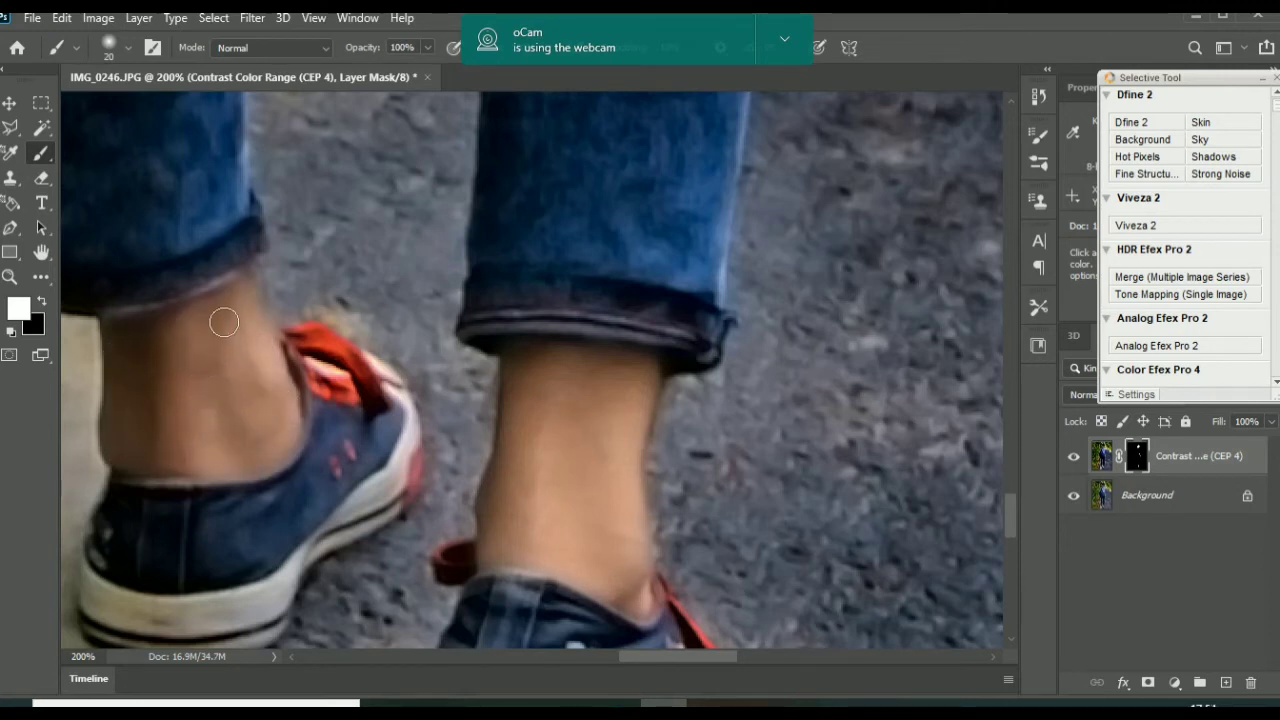
scroll(334, 480, down, 6)
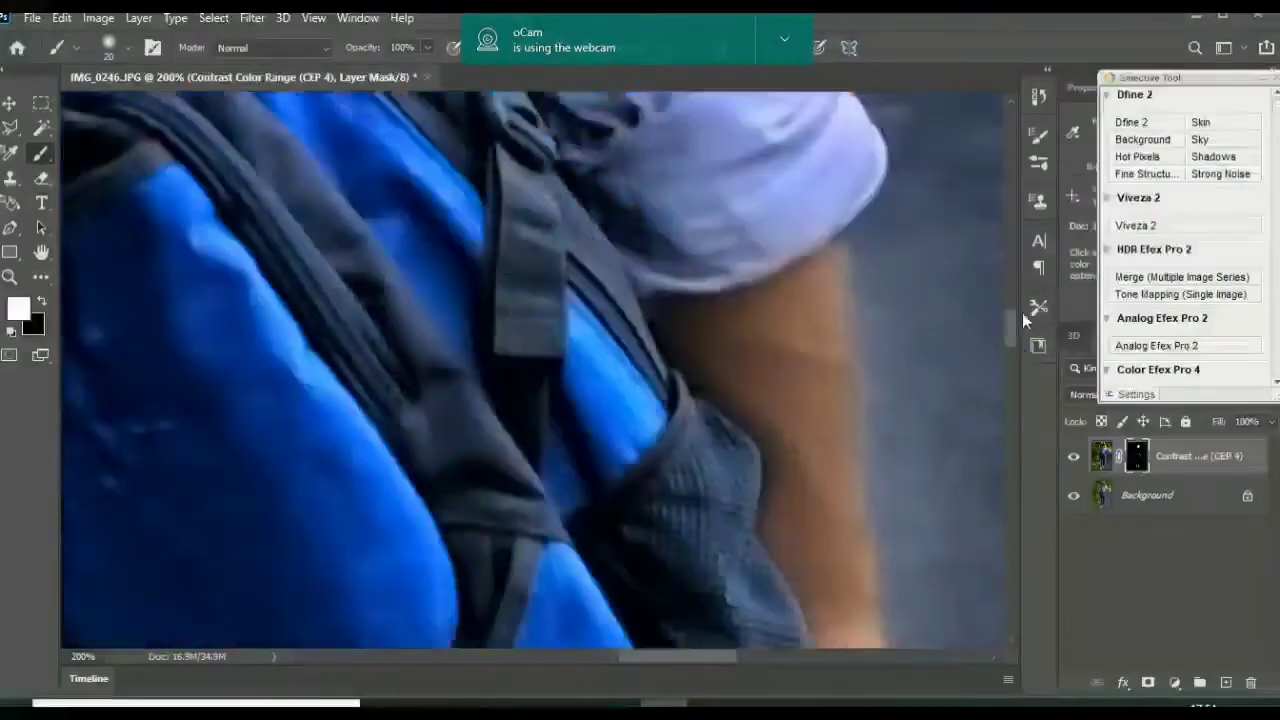
scroll(334, 480, down, 1)
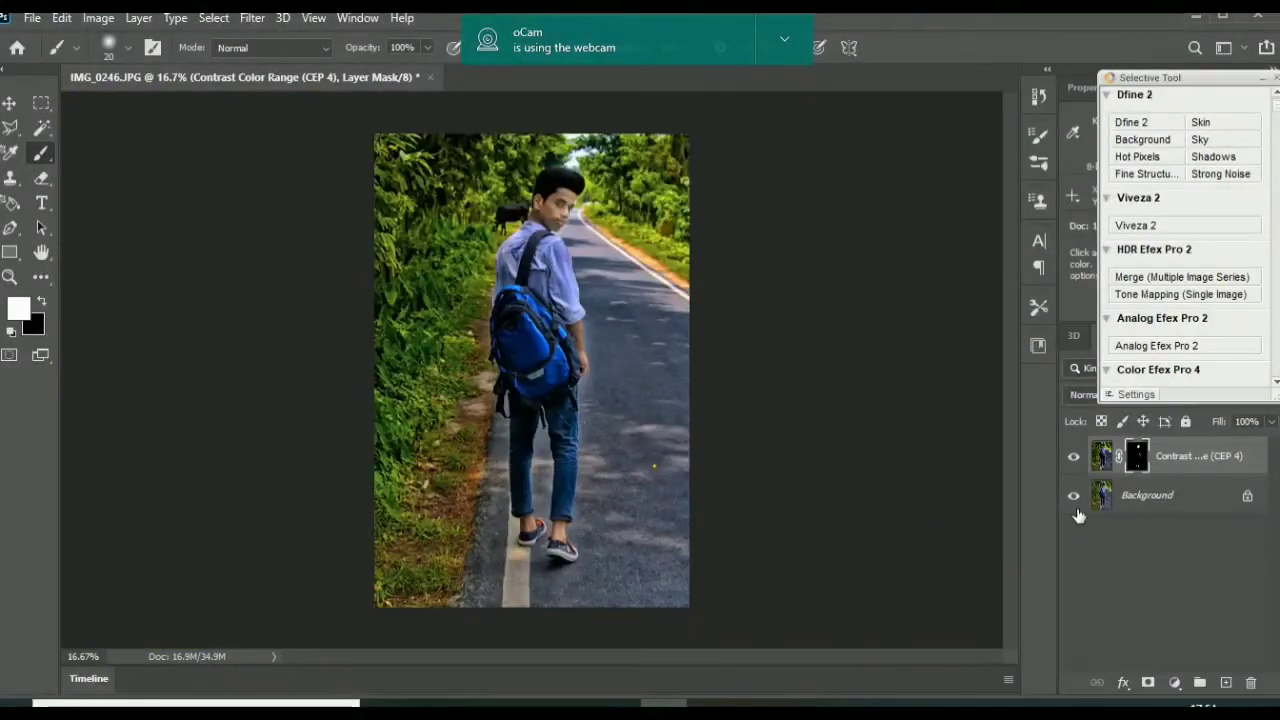
Merge the masked Contrast Color Range layer into the Background and duplicate the Background layer.
right_click(1187, 469)
click(960, 567)
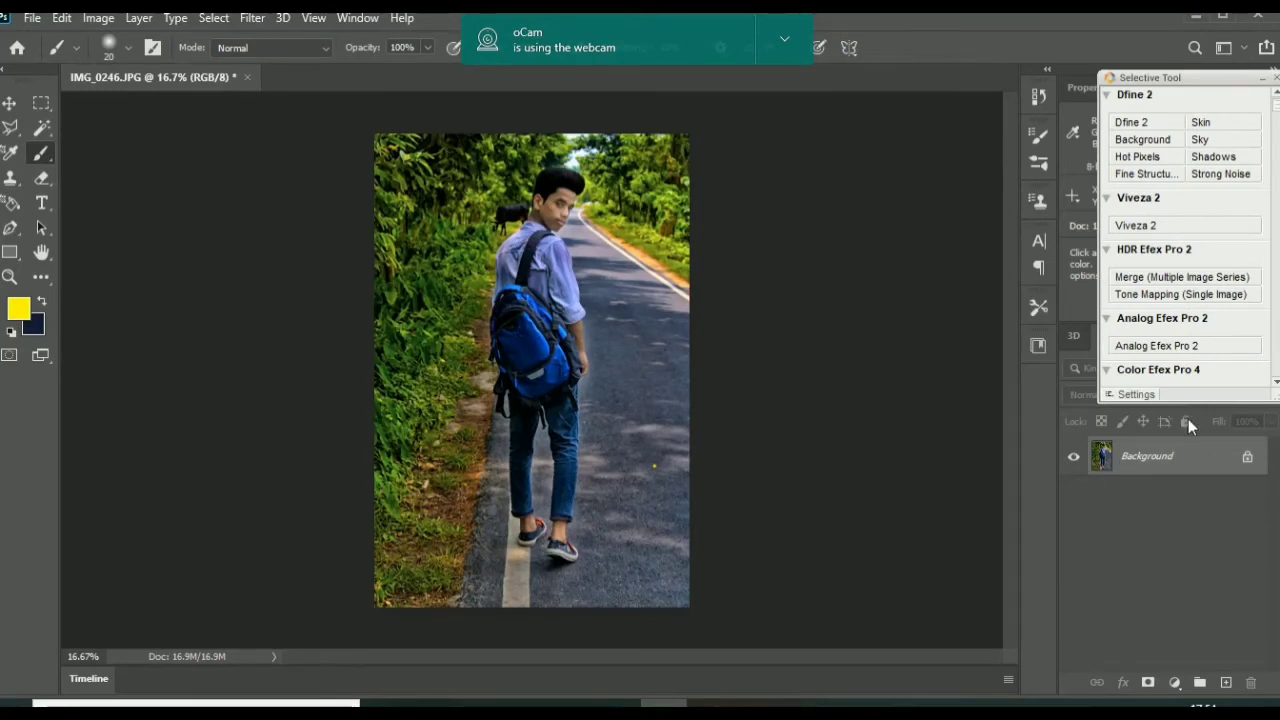
drag(1188, 456, 1227, 684)
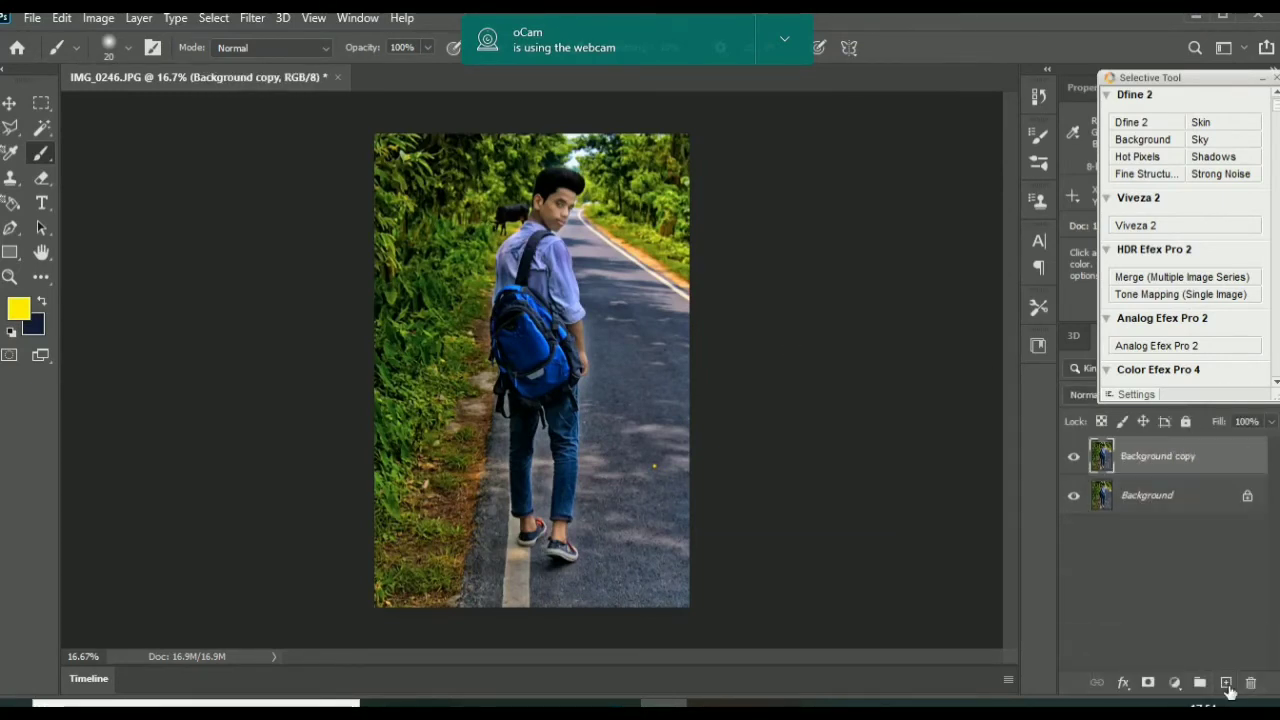
Remove the black cow behind the man by cloning nearby foliage over it with a 30 px Clone Stamp.
right_click(11, 179)
click(78, 173)
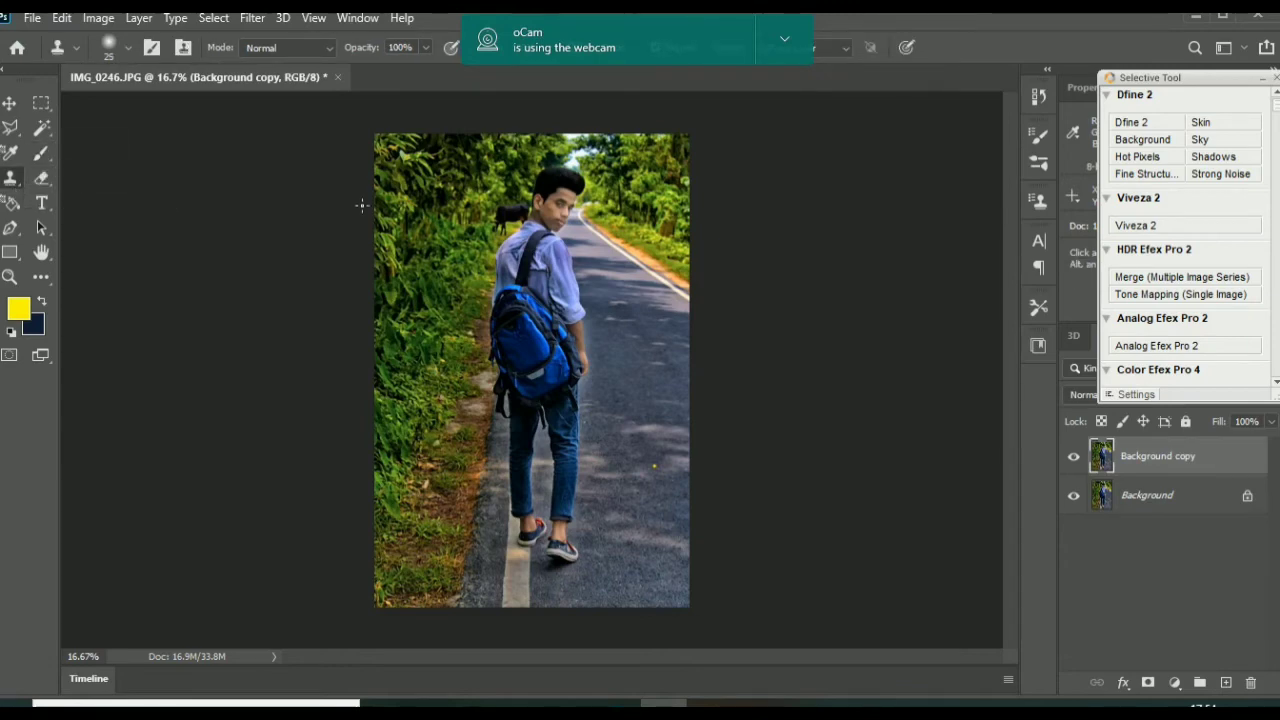
scroll(505, 200, up, 4)
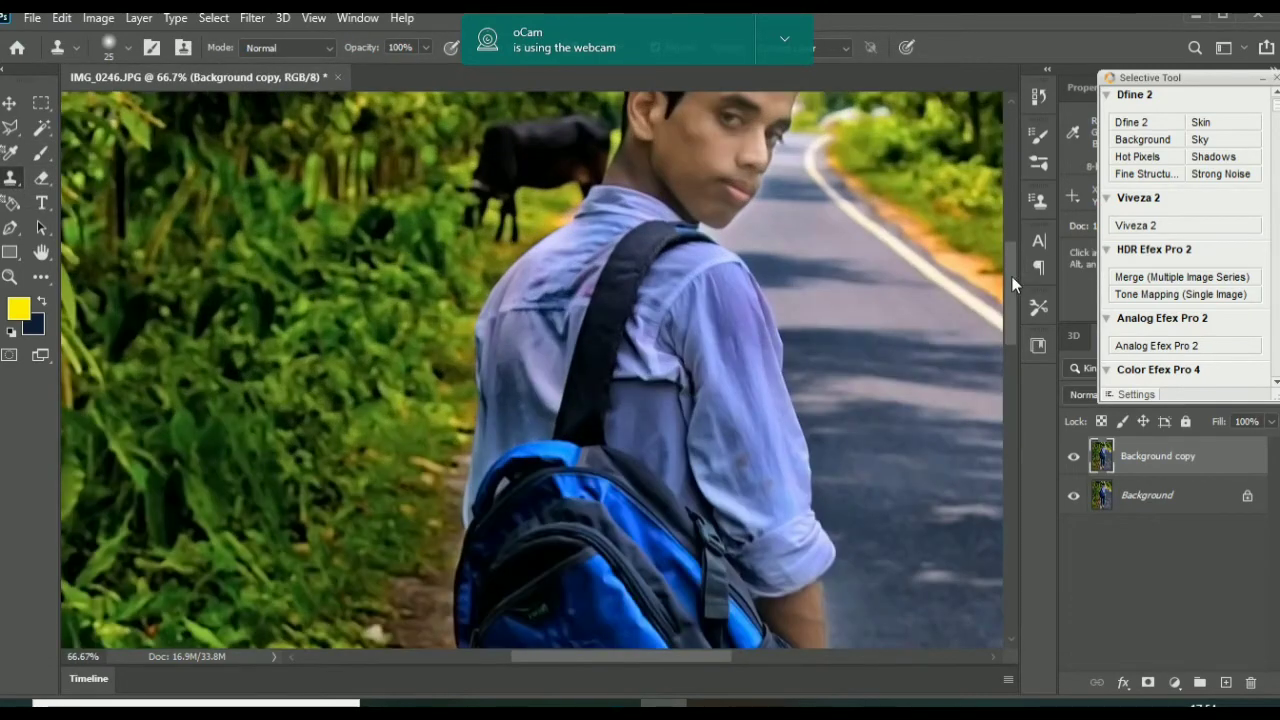
scroll(545, 298, up, 3)
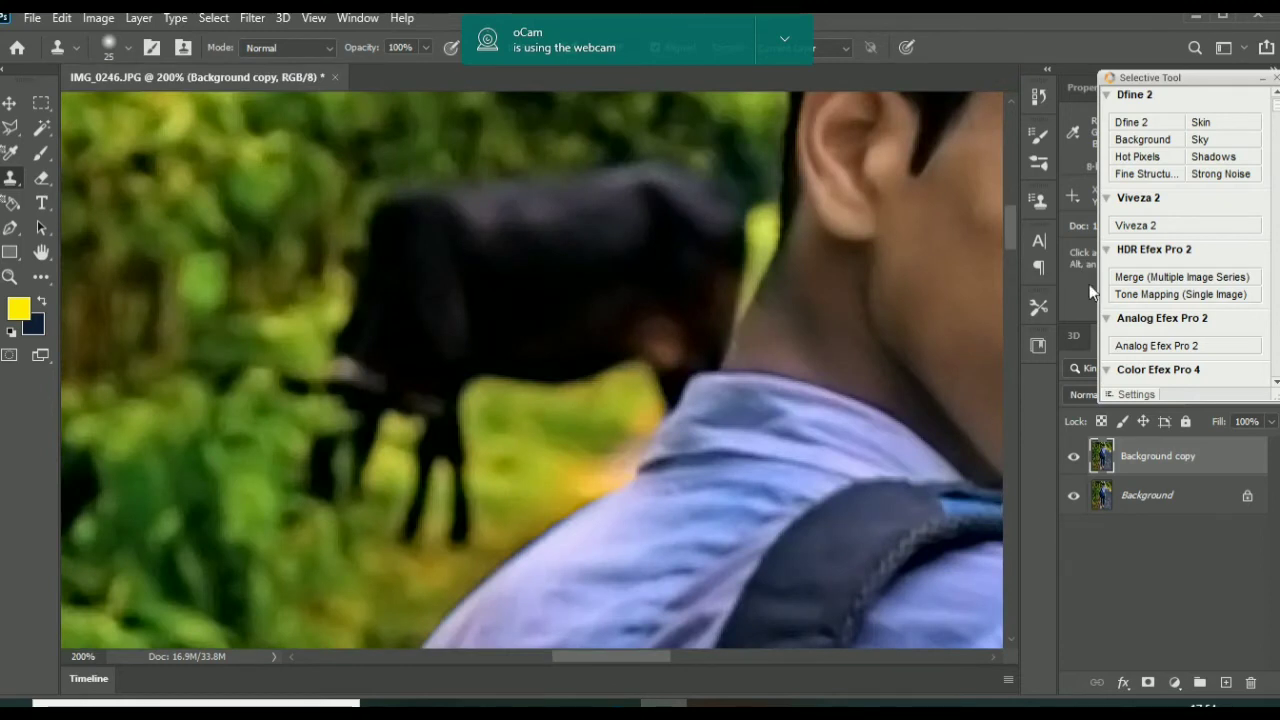
drag(1010, 227, 1006, 217)
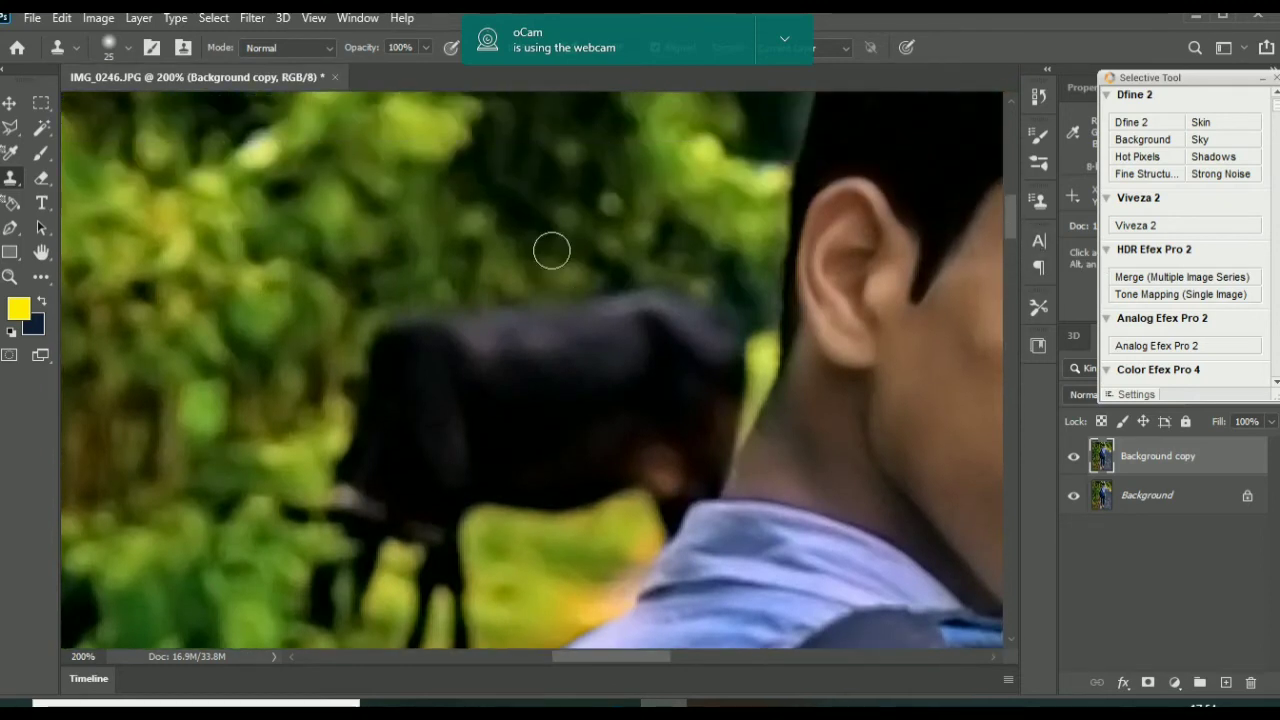
drag(1014, 216, 1013, 210)
alt+click(372, 266)
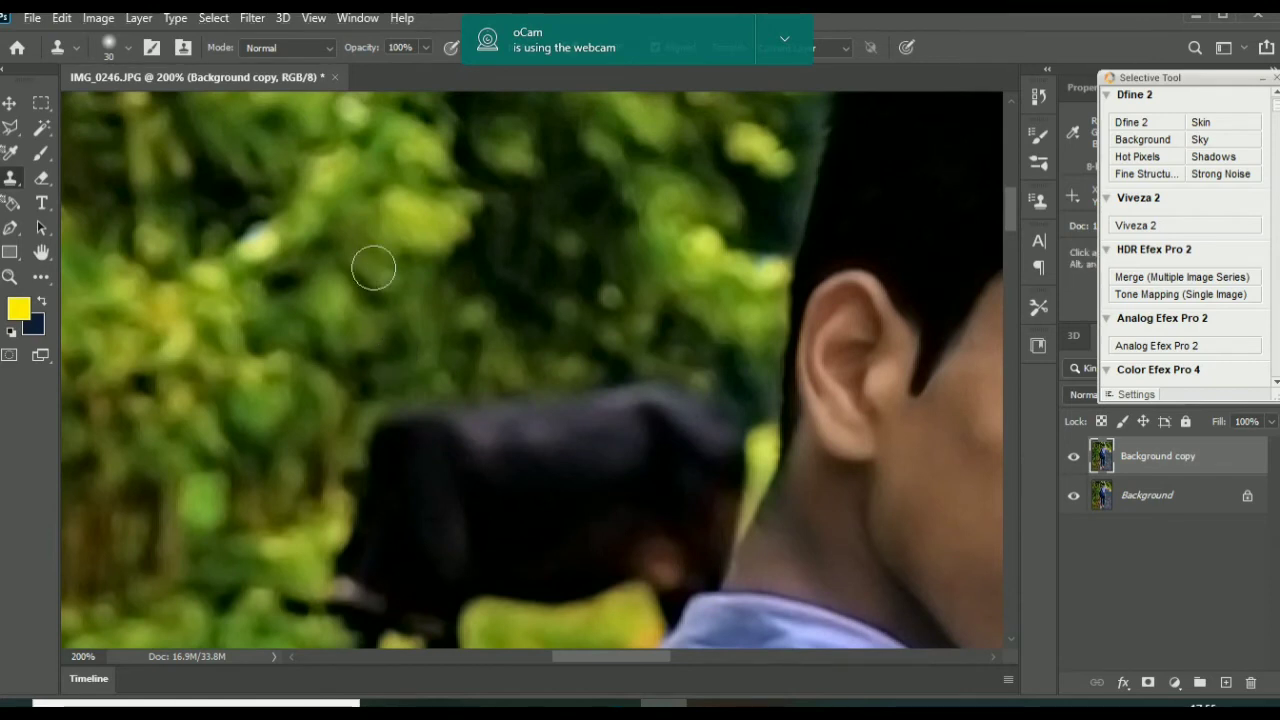
mouse_move(405, 420)
mouse_down()
mouse_move(381, 441)
mouse_move(480, 386)
mouse_move(455, 409)
mouse_move(659, 396)
mouse_move(726, 421)
mouse_move(730, 458)
mouse_move(674, 421)
mouse_move(503, 436)
mouse_move(398, 467)
mouse_move(347, 507)
mouse_move(338, 592)
mouse_move(468, 472)
mouse_move(694, 456)
mouse_move(711, 495)
mouse_move(706, 525)
mouse_move(698, 508)
mouse_move(608, 480)
mouse_move(477, 508)
mouse_move(420, 538)
mouse_move(356, 624)
mouse_move(488, 545)
mouse_move(553, 524)
mouse_move(672, 524)
mouse_move(695, 558)
mouse_move(656, 570)
mouse_move(600, 550)
mouse_up()
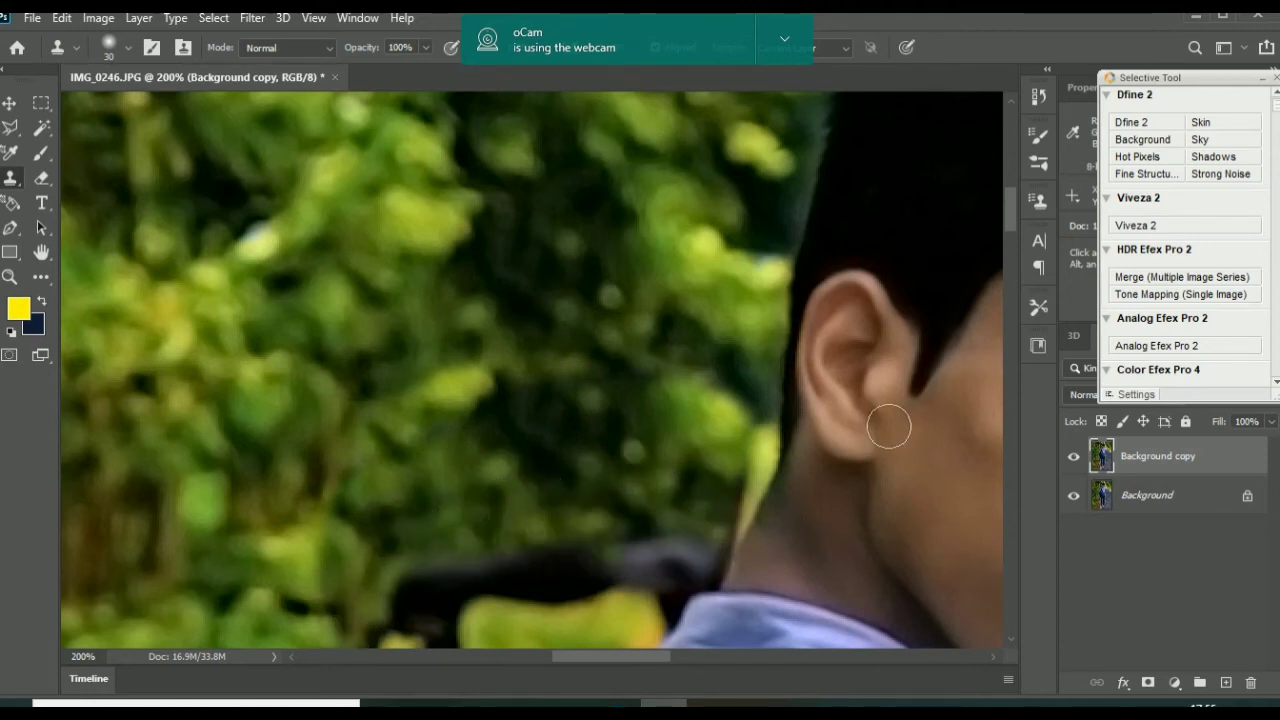
drag(1011, 210, 1011, 226)
mouse_move(551, 386)
mouse_down()
mouse_move(357, 450)
mouse_move(490, 361)
mouse_move(343, 446)
mouse_move(558, 355)
mouse_move(438, 405)
mouse_move(656, 357)
mouse_move(686, 371)
mouse_move(647, 415)
mouse_move(639, 375)
mouse_move(552, 431)
mouse_move(501, 427)
mouse_move(450, 512)
mouse_move(455, 545)
mouse_move(425, 564)
mouse_move(423, 483)
mouse_move(319, 483)
mouse_move(326, 517)
mouse_up()
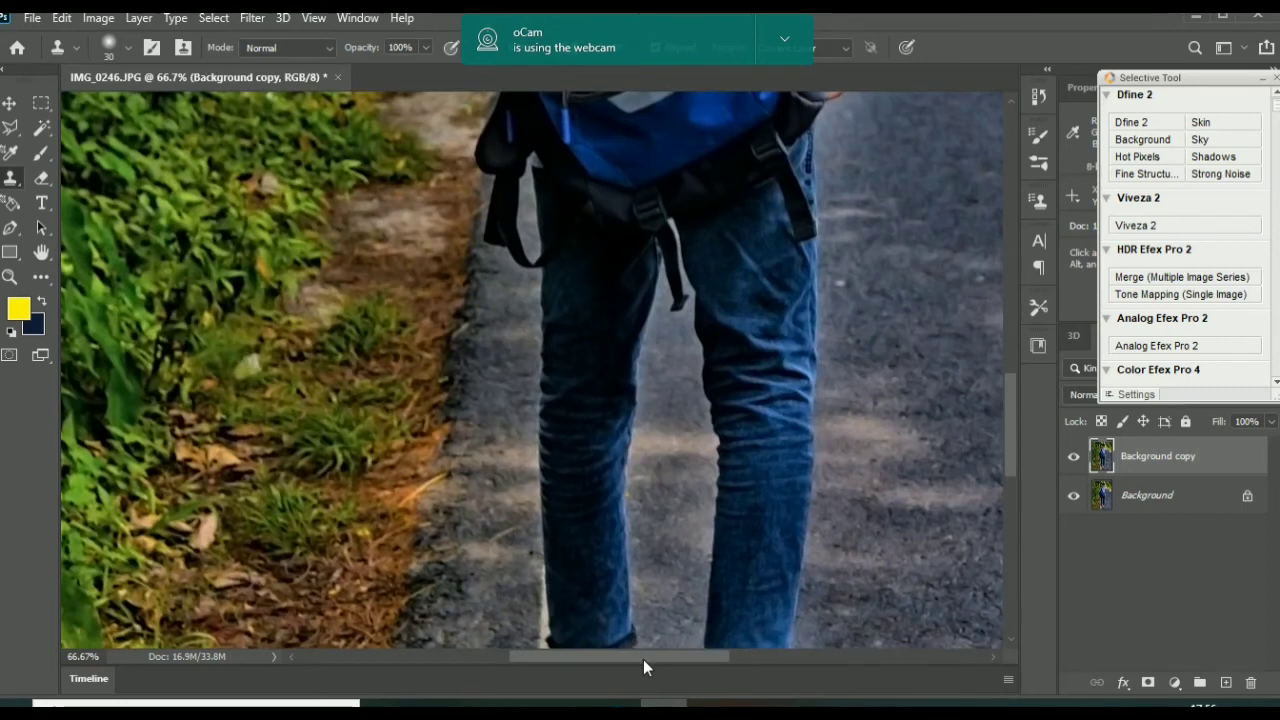
Clone clean asphalt over the small yellow spot on the road beside the man's legs.
drag(643, 659, 734, 647)
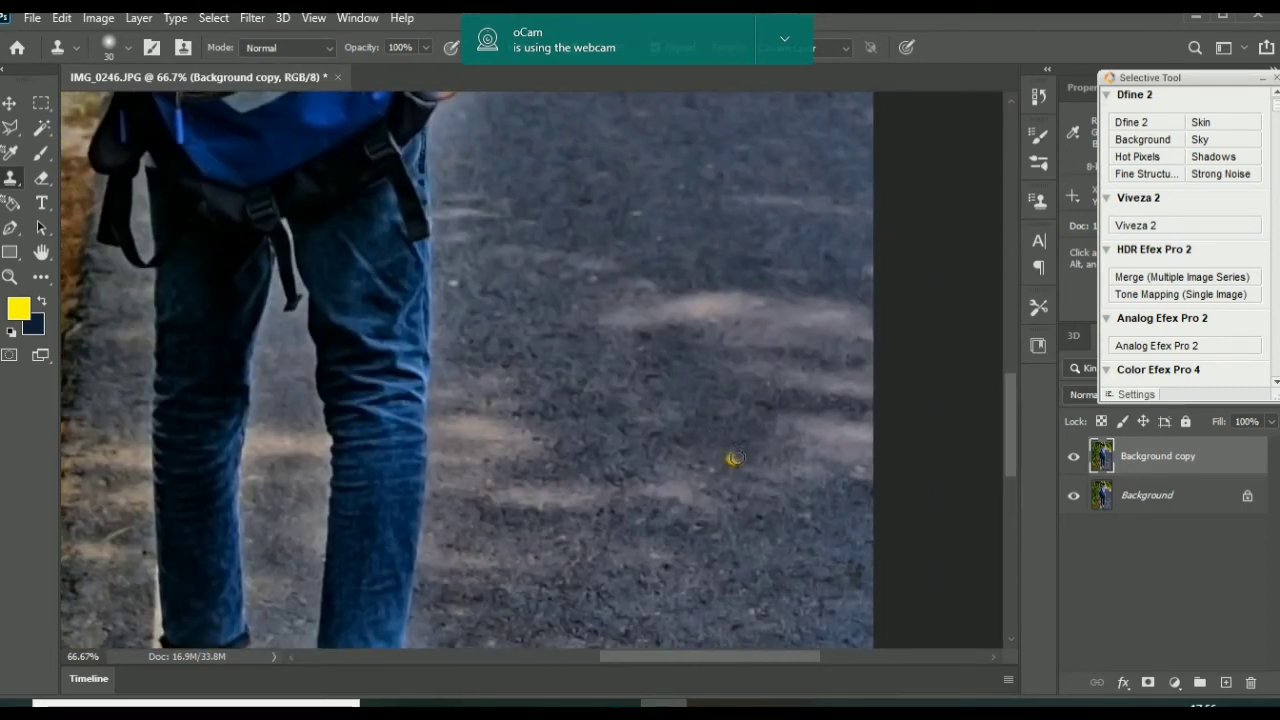
key(space)
alt+click(634, 431)
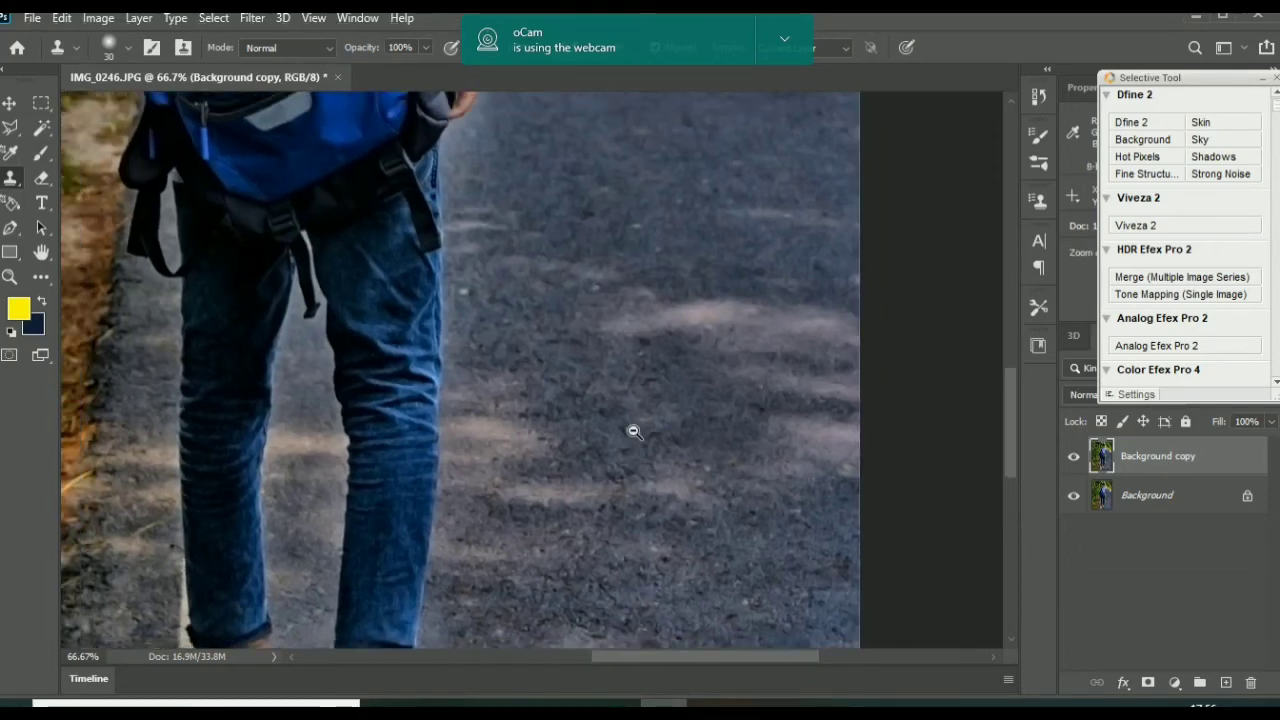
alt+click(634, 431)
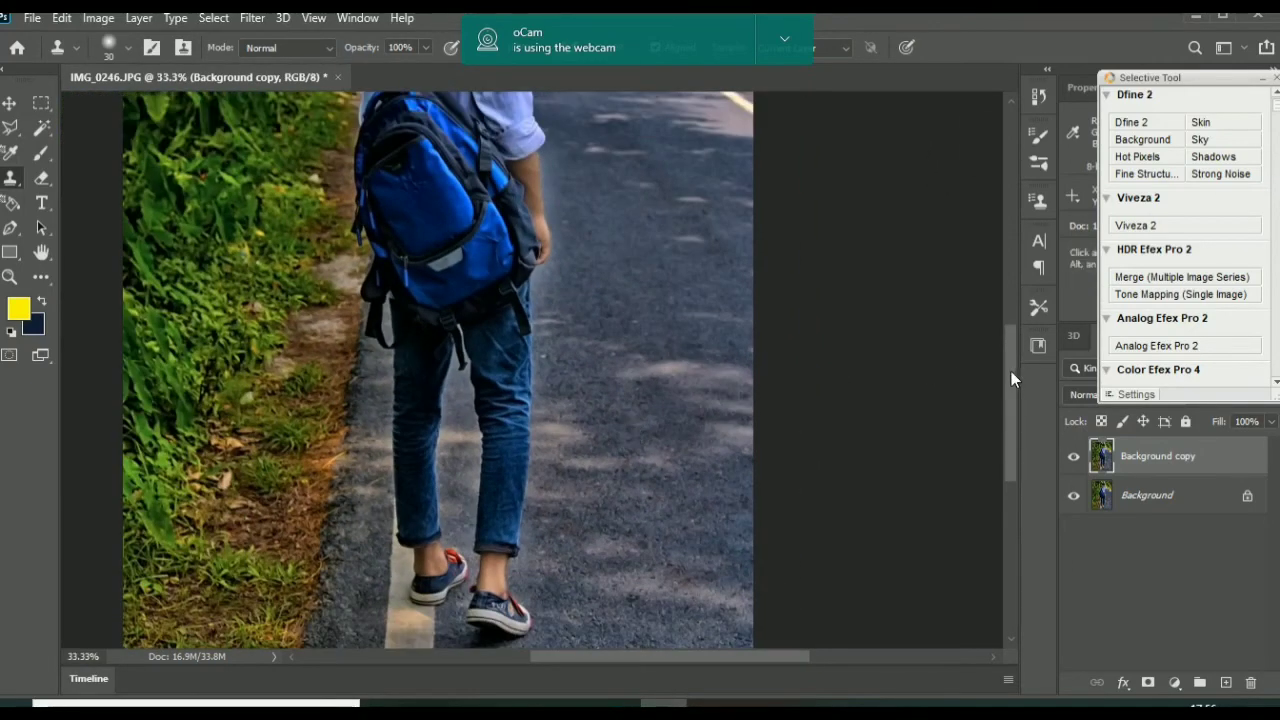
drag(1012, 370, 1016, 282)
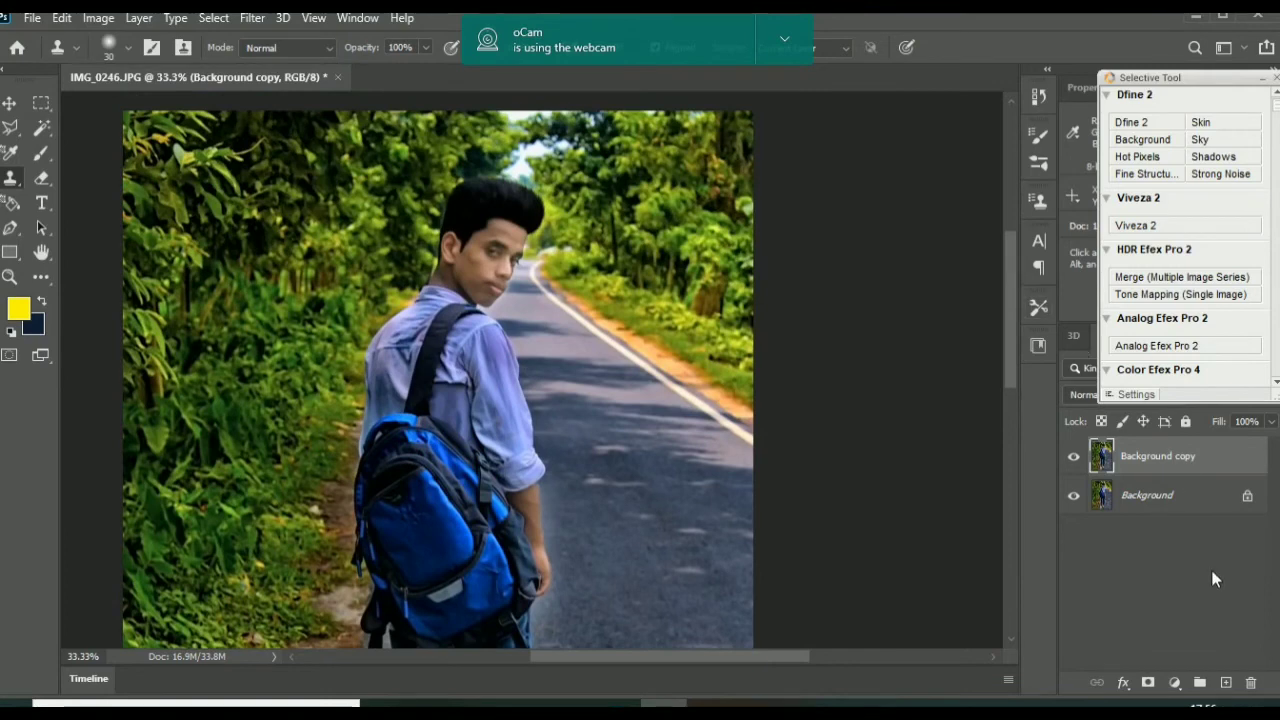
Merge the cloned copy down into the Background and add a new empty layer above it.
right_click(1199, 470)
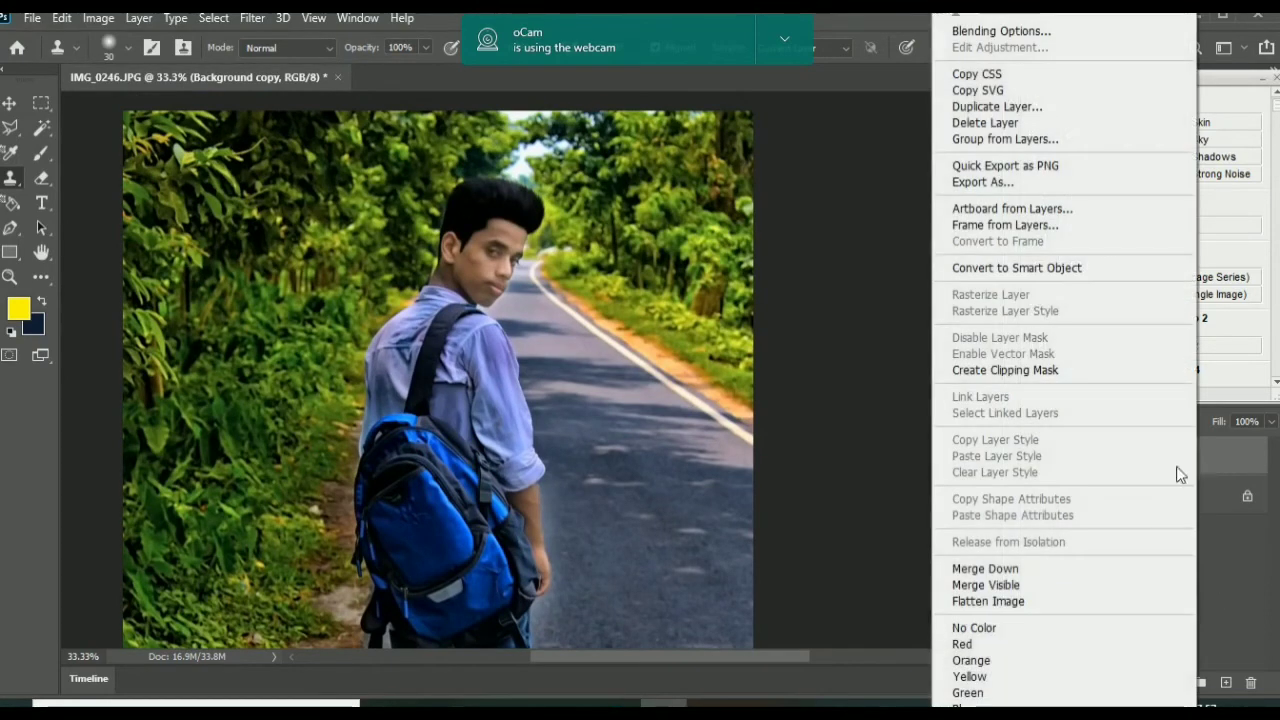
click(1002, 568)
click(1227, 684)
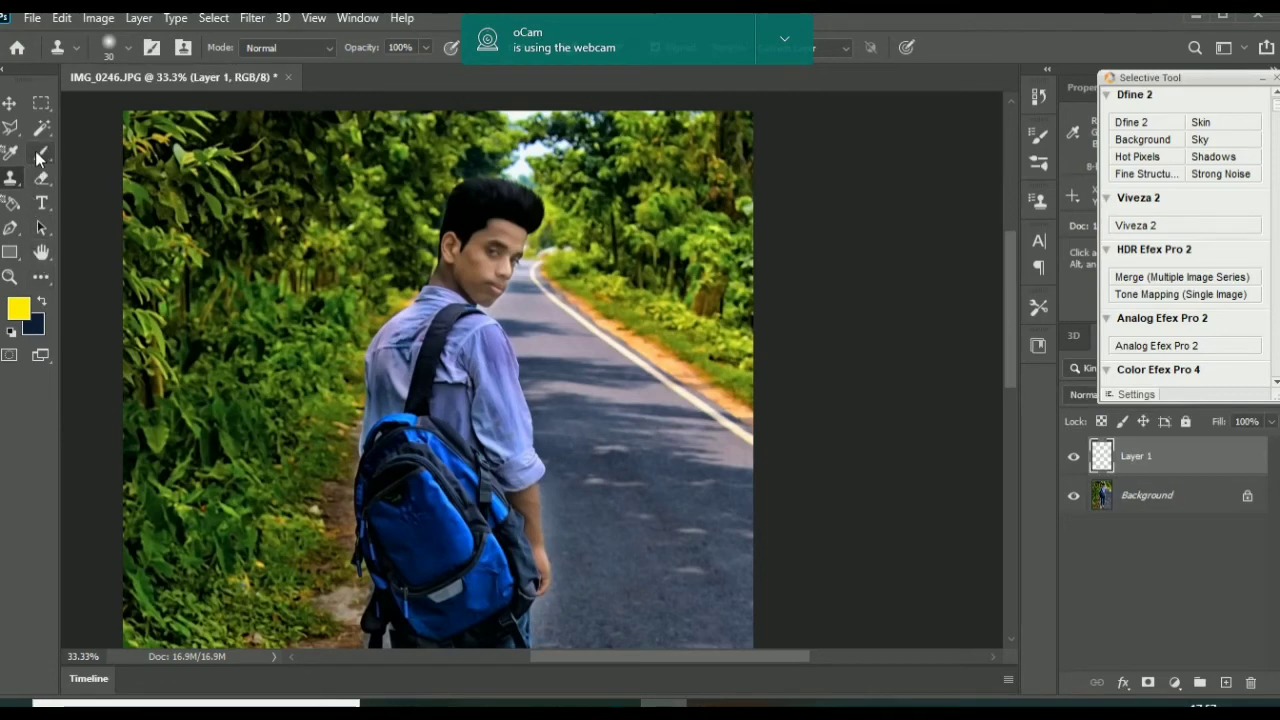
Set the foreground color to the pinkish red fc004d.
click(19, 312)
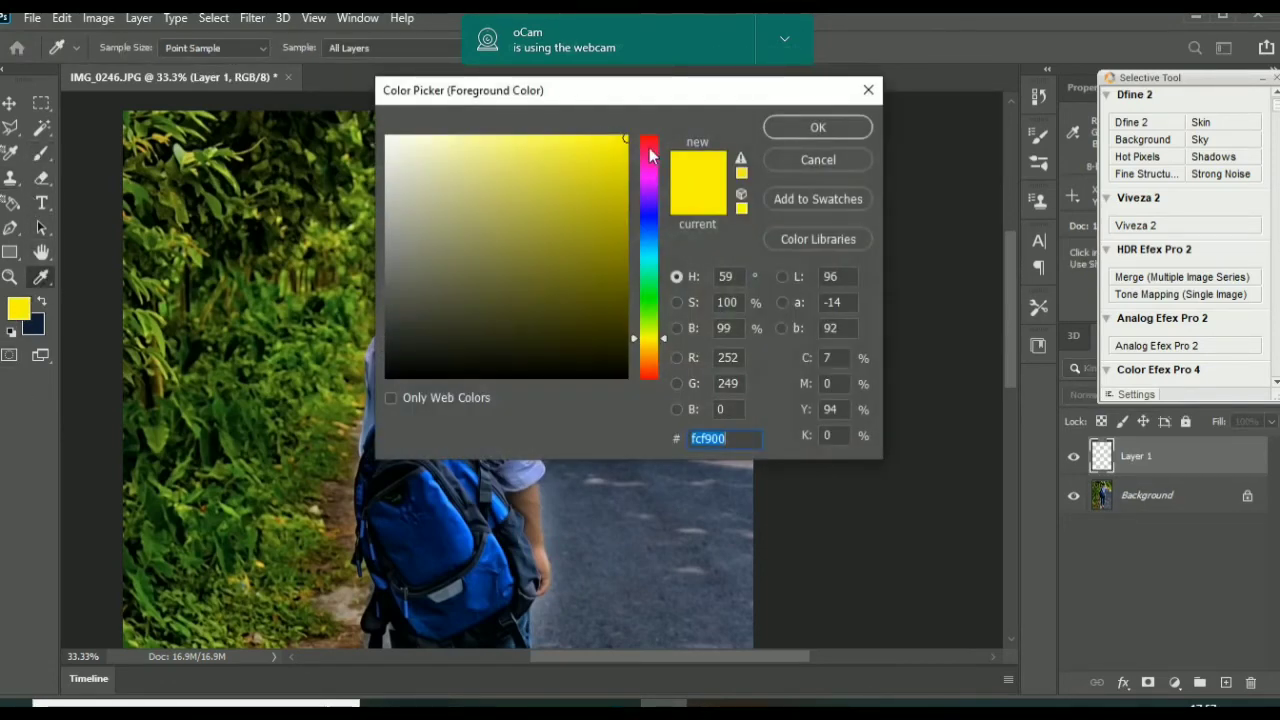
click(649, 147)
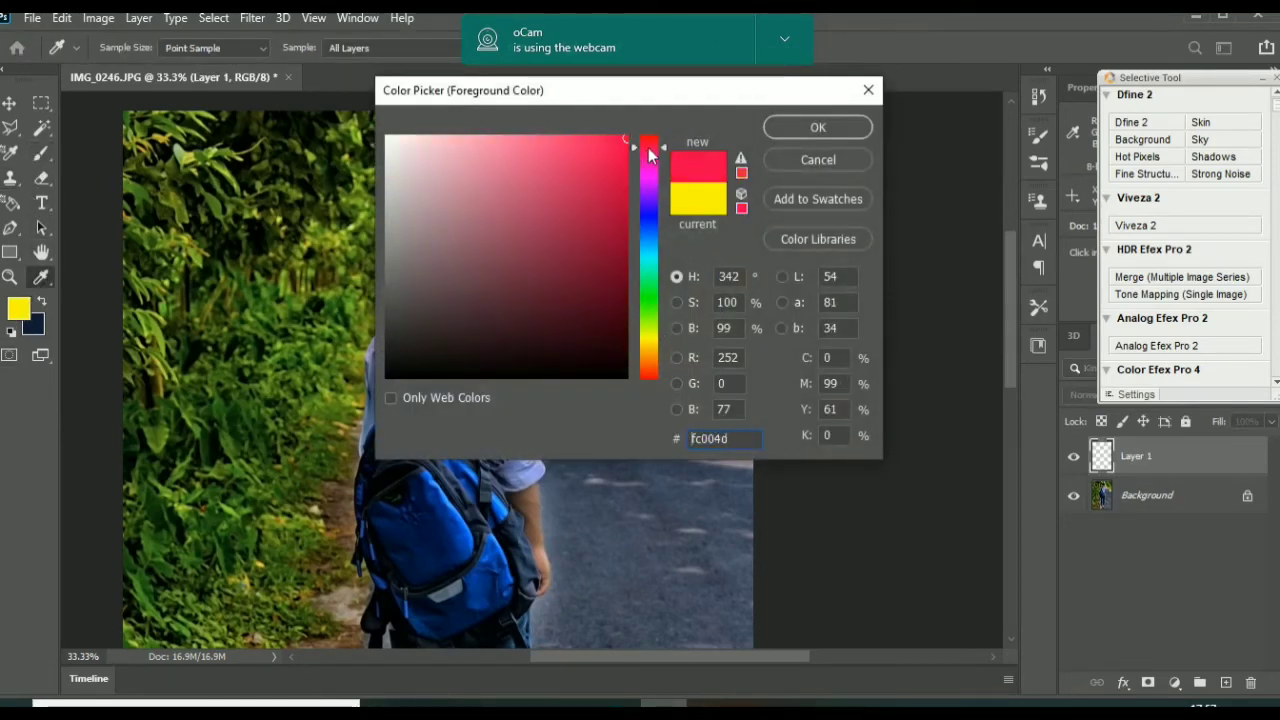
click(817, 127)
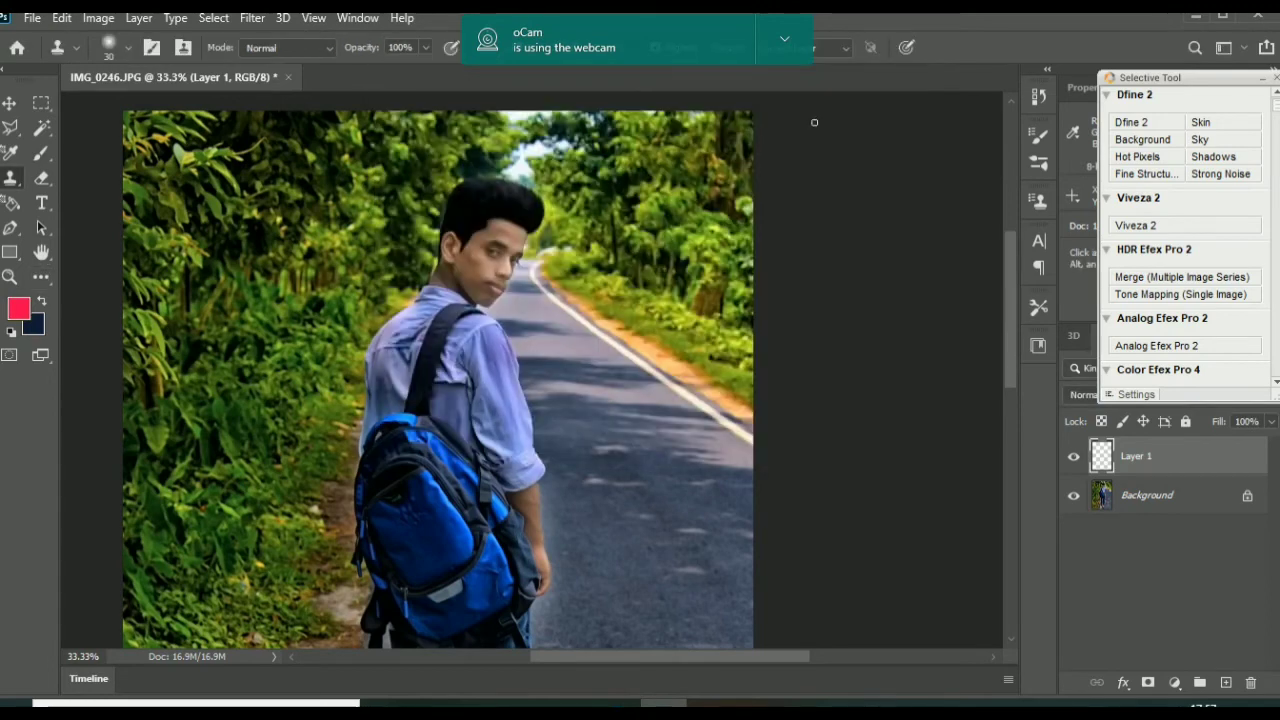
Outline and fill the man's lips with the pinkish red on Layer 1 using an 8 px brush.
click(481, 275)
click(521, 322)
click(521, 323)
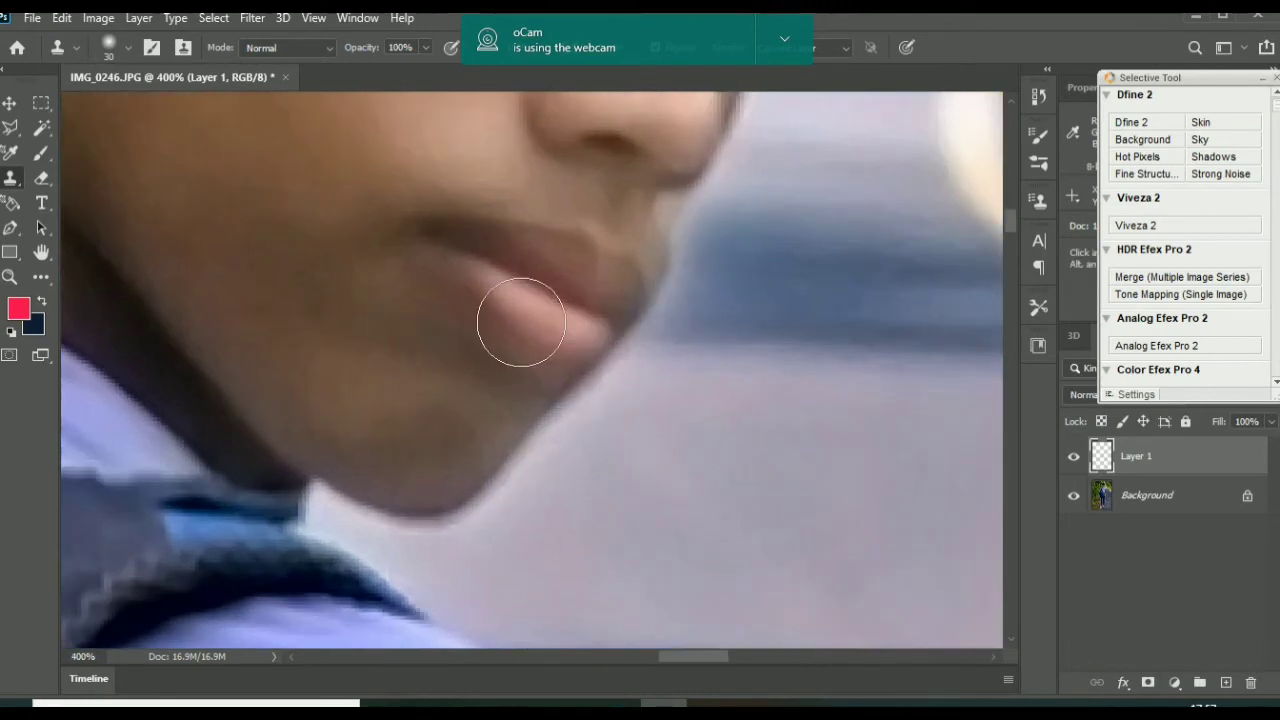
key(b)
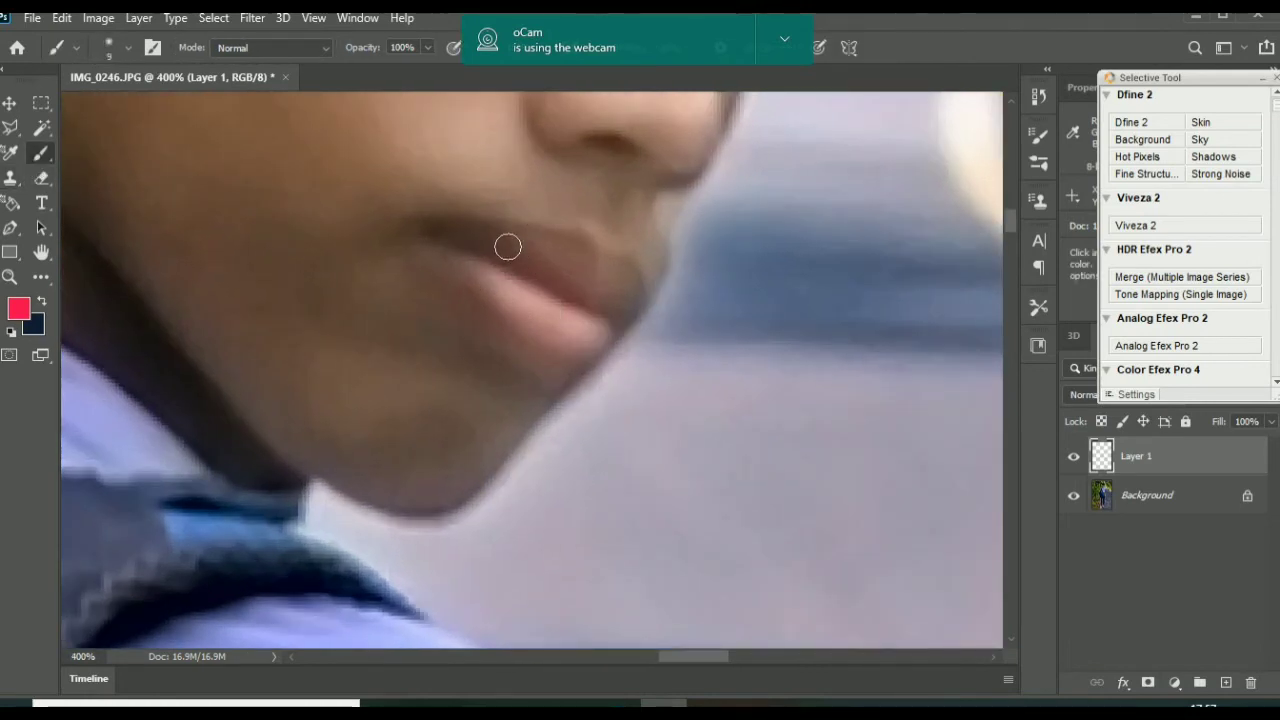
mouse_move(438, 237)
mouse_down()
mouse_move(581, 247)
mouse_move(621, 271)
mouse_up()
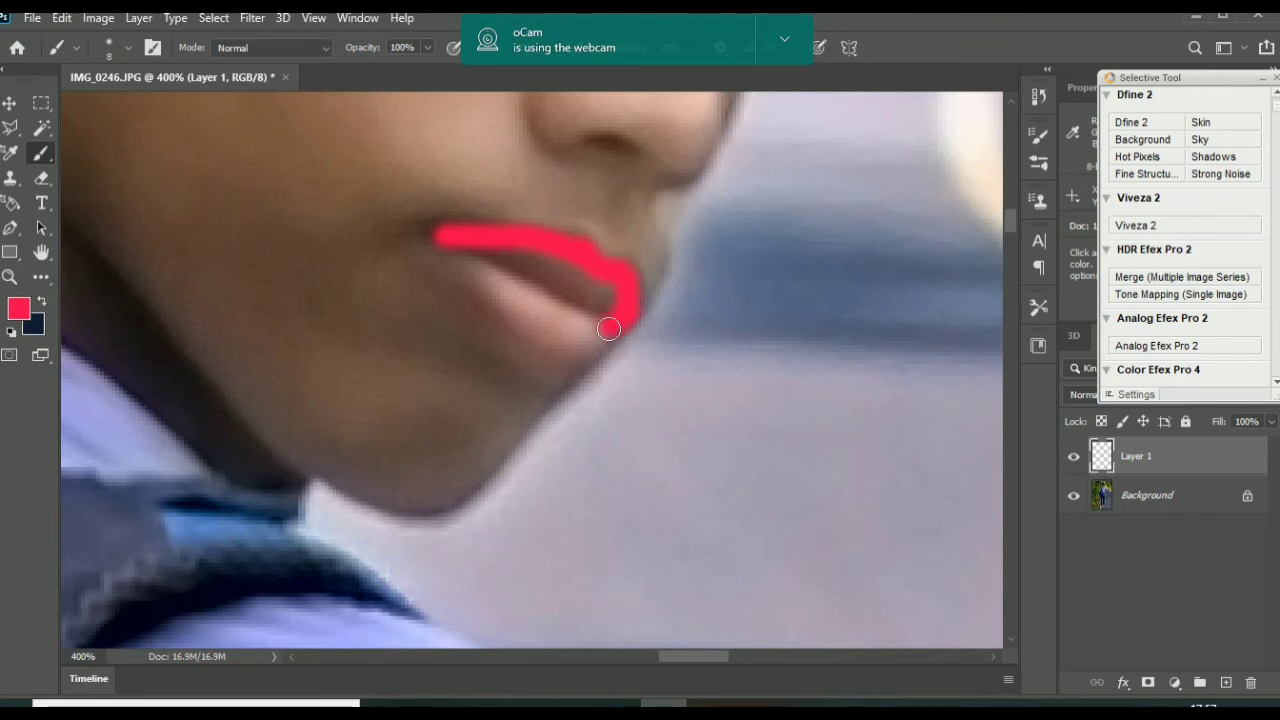
mouse_move(609, 329)
mouse_down()
mouse_move(556, 340)
mouse_move(511, 308)
mouse_up()
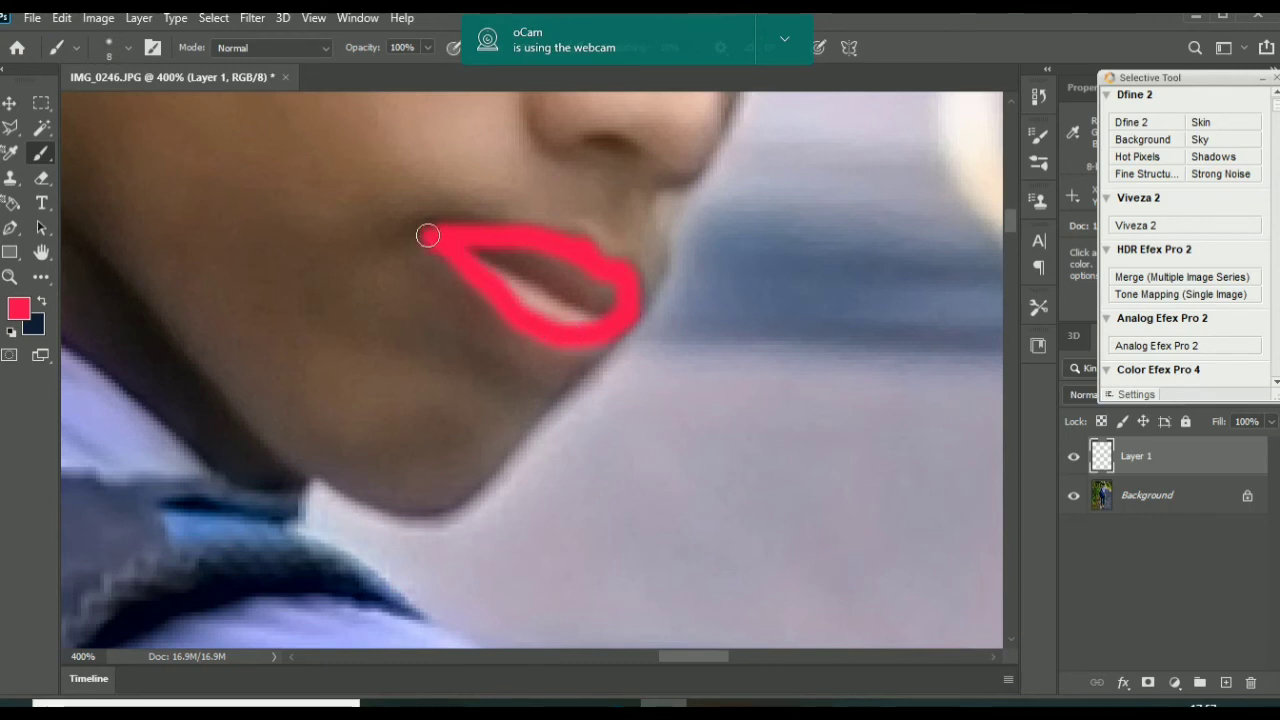
mouse_move(582, 322)
mouse_down()
mouse_move(523, 303)
mouse_move(487, 265)
mouse_move(601, 272)
mouse_move(590, 307)
mouse_move(533, 267)
mouse_move(600, 289)
mouse_move(504, 268)
mouse_up()
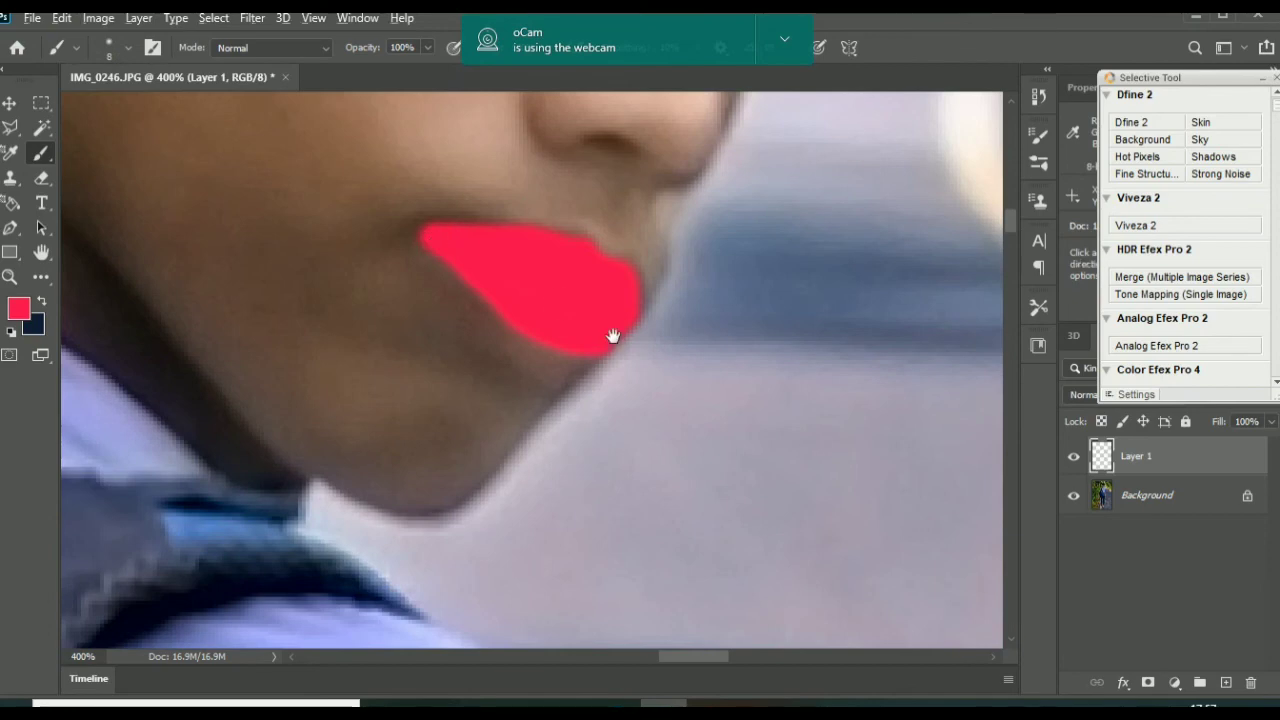
Set the lip color layer to Multiply blending at 18% opacity.
scroll(612, 336, down, 5)
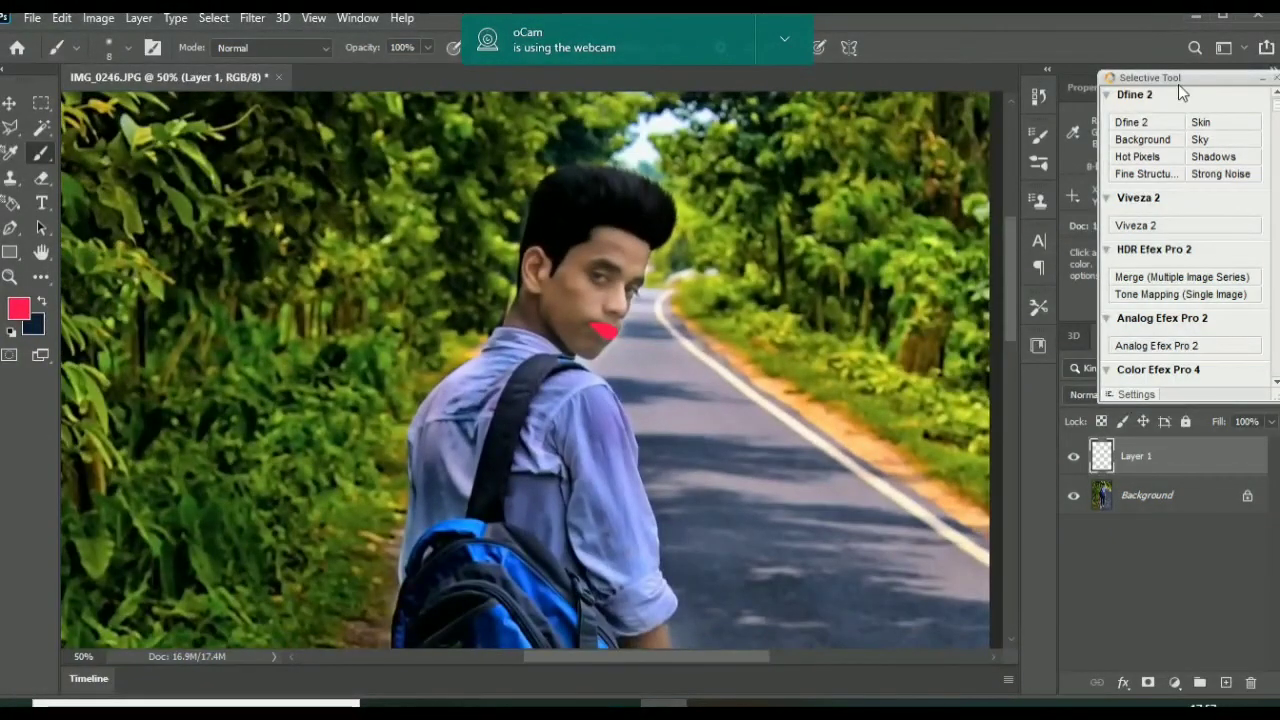
click(1262, 77)
click(1110, 394)
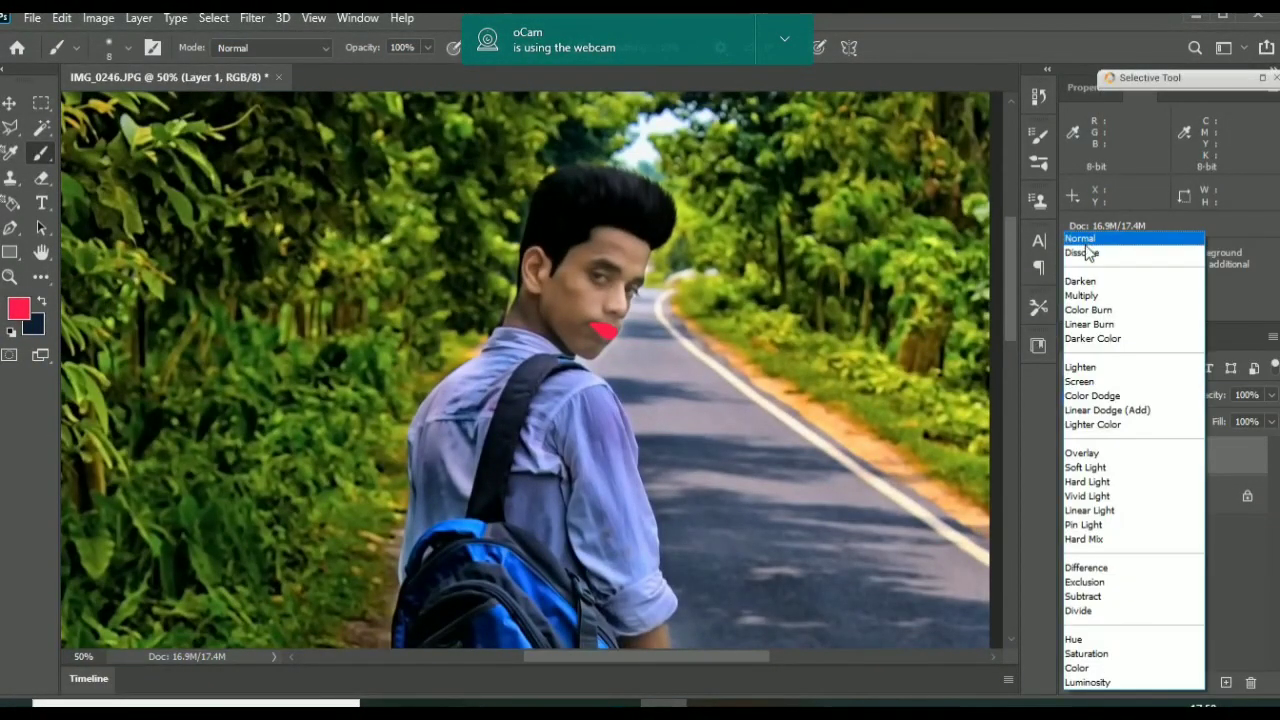
click(1085, 295)
drag(1214, 403, 1178, 400)
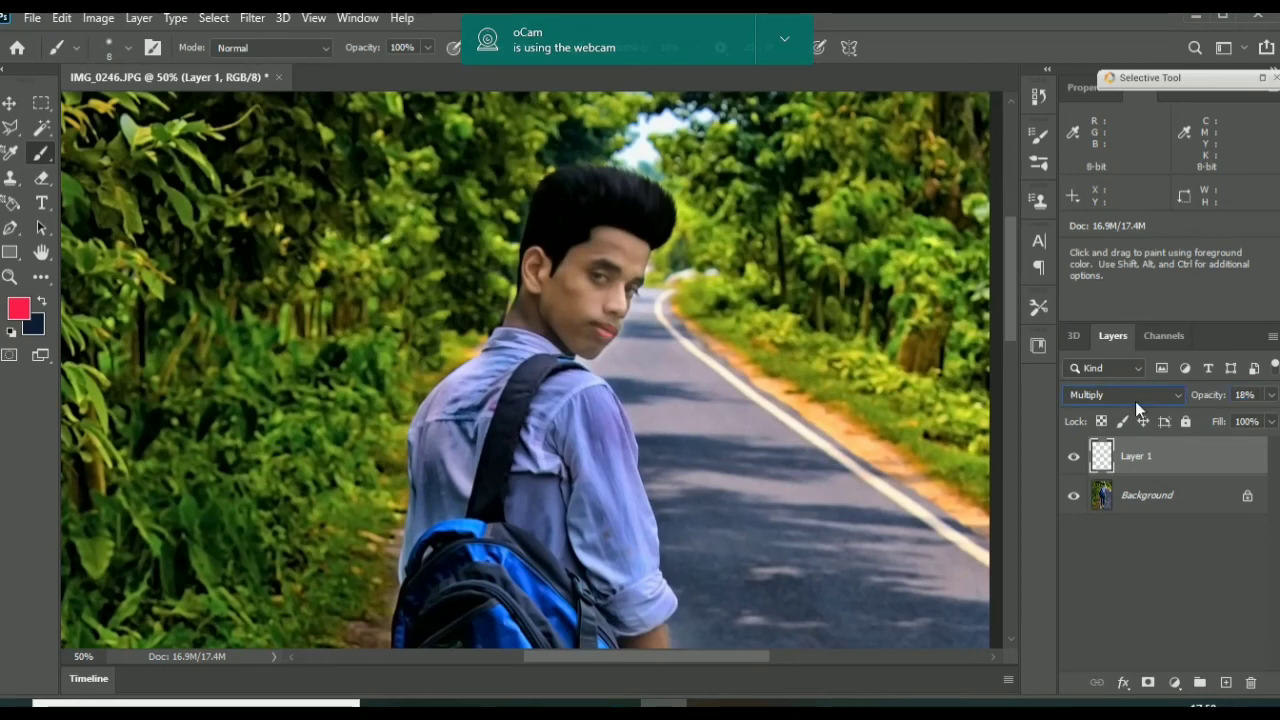
Check the tinted lips up close and fine-tune the lip color layer's opacity to 19%.
scroll(606, 346, up, 7)
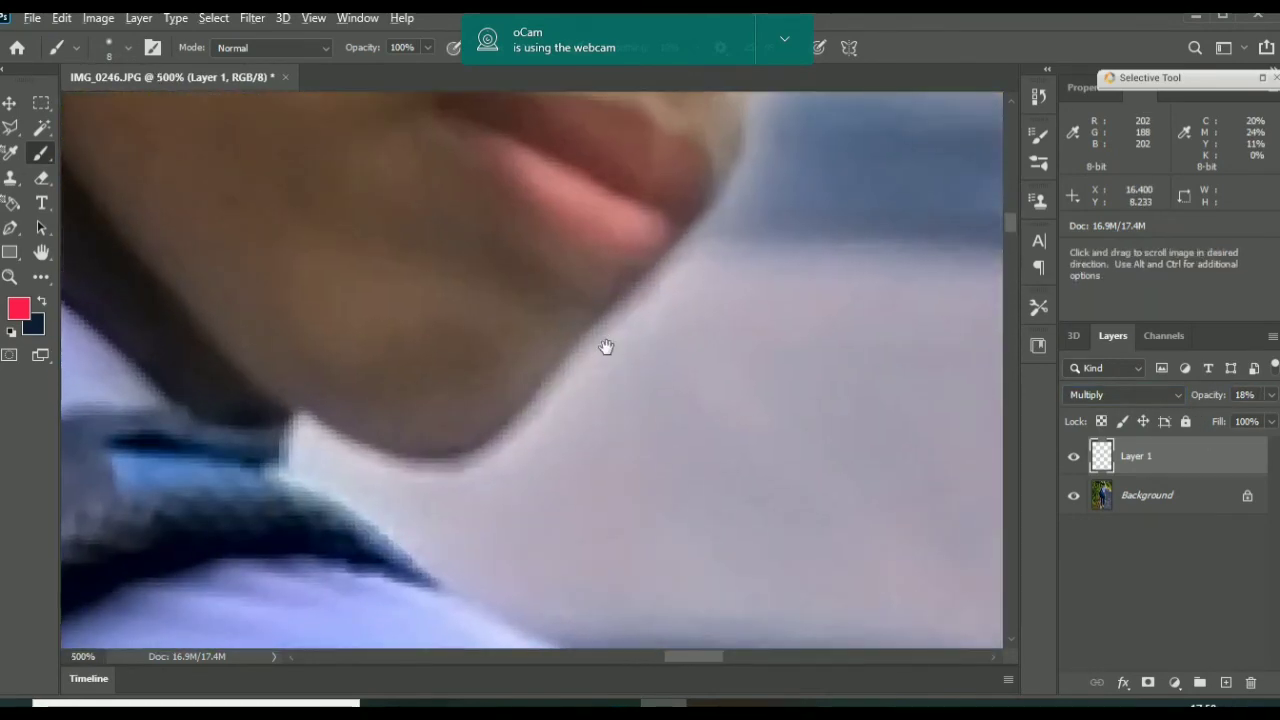
scroll(606, 346, down, 5)
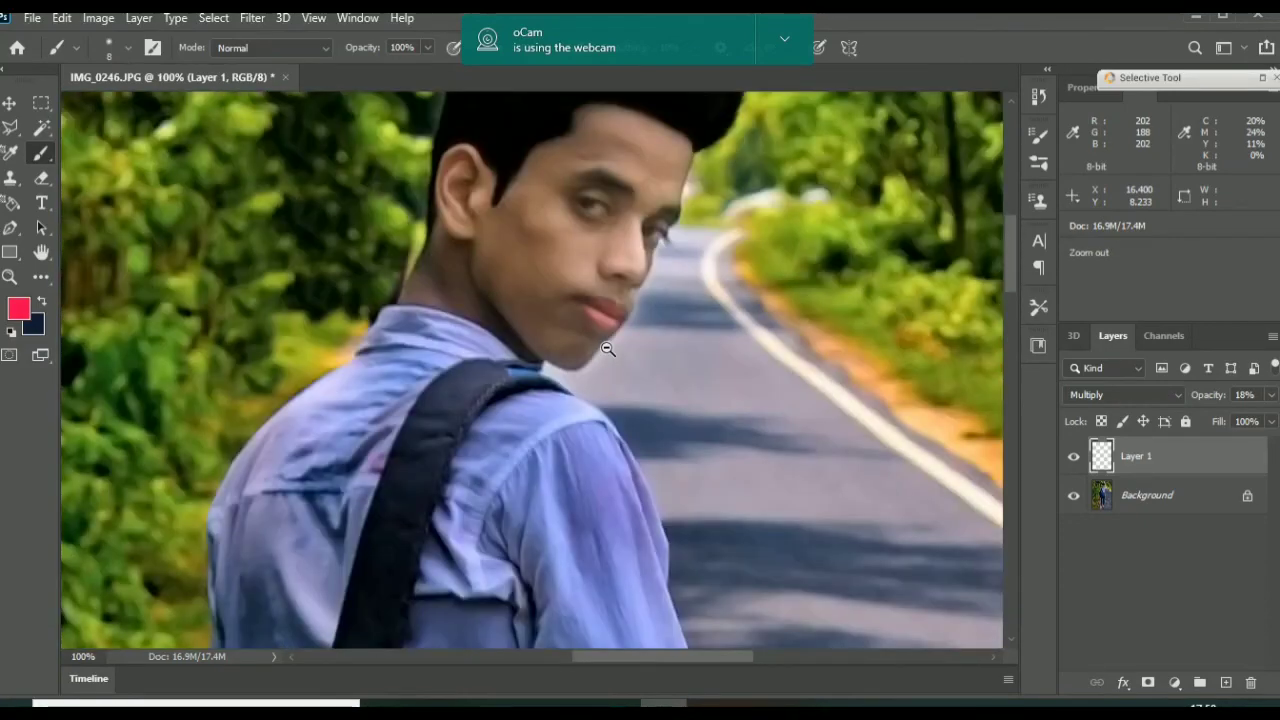
scroll(607, 347, down, 3)
drag(1205, 397, 1212, 397)
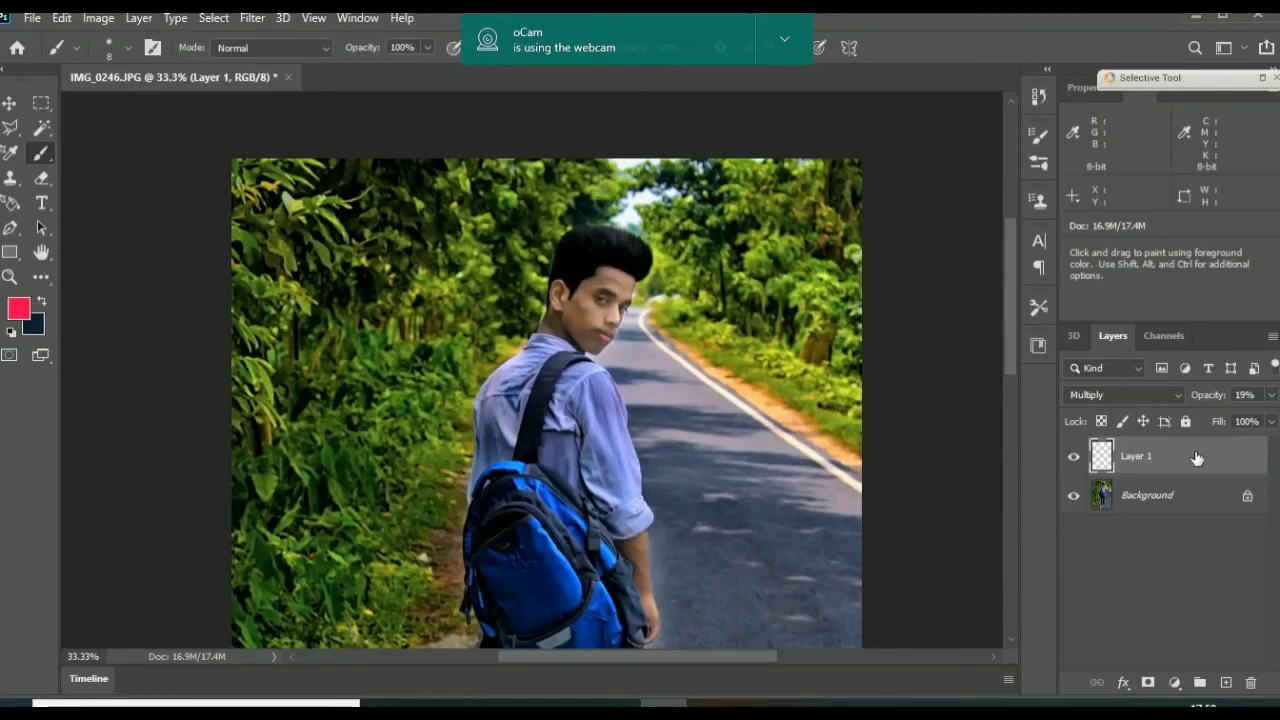
right_click(1213, 393)
drag(1213, 395, 1209, 398)
Merge the lip color layer into the Background and add a new empty layer above it.
right_click(1199, 457)
click(1014, 566)
key(ctrl+minus)
key(ctrl+minus)
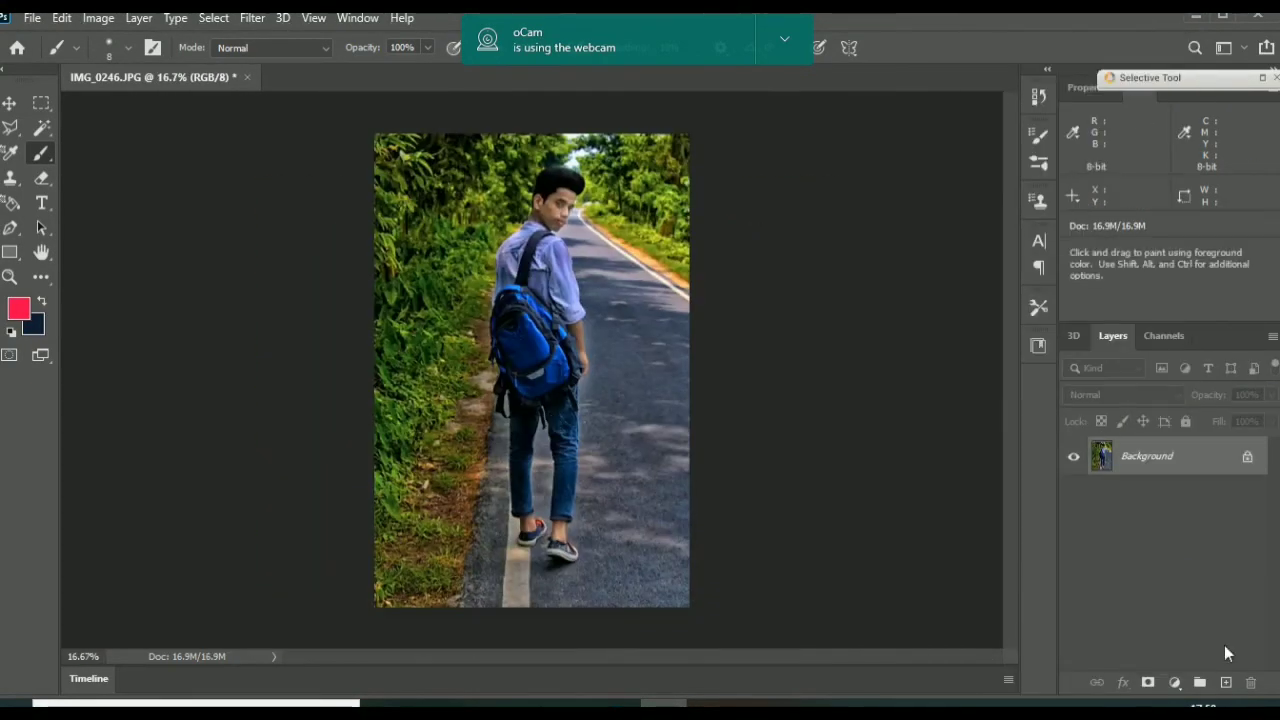
click(1226, 682)
Switch to File Explorer, open the My Data folder on drive F: and place the Untitled-1 graphic into the portrait.
click(1197, 18)
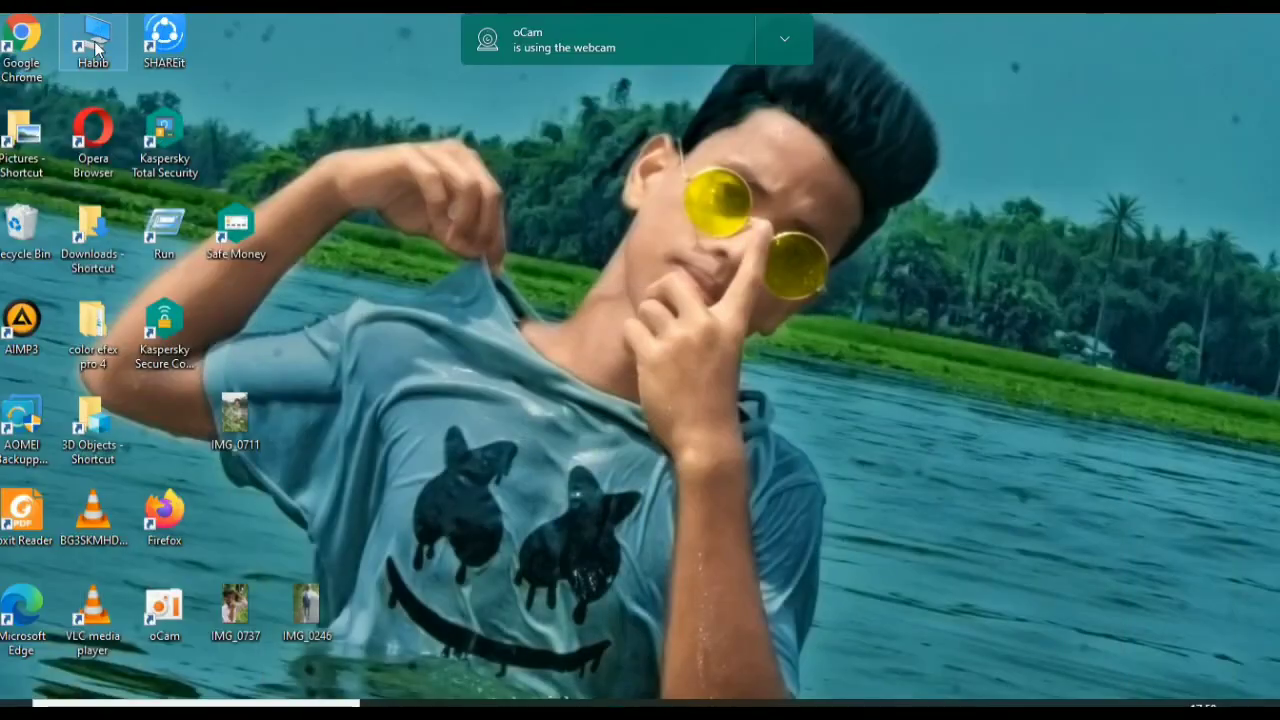
double_click(94, 41)
drag(826, 52, 1111, 71)
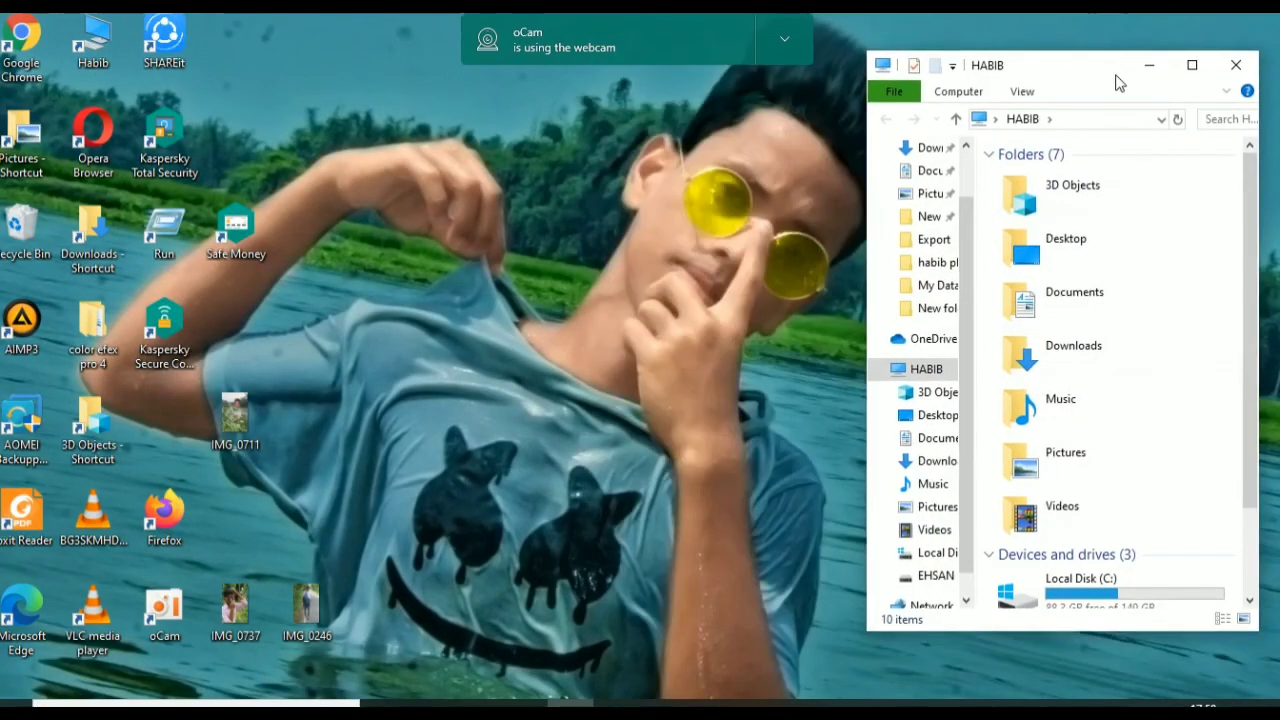
scroll(1103, 450, down, 3)
double_click(1103, 590)
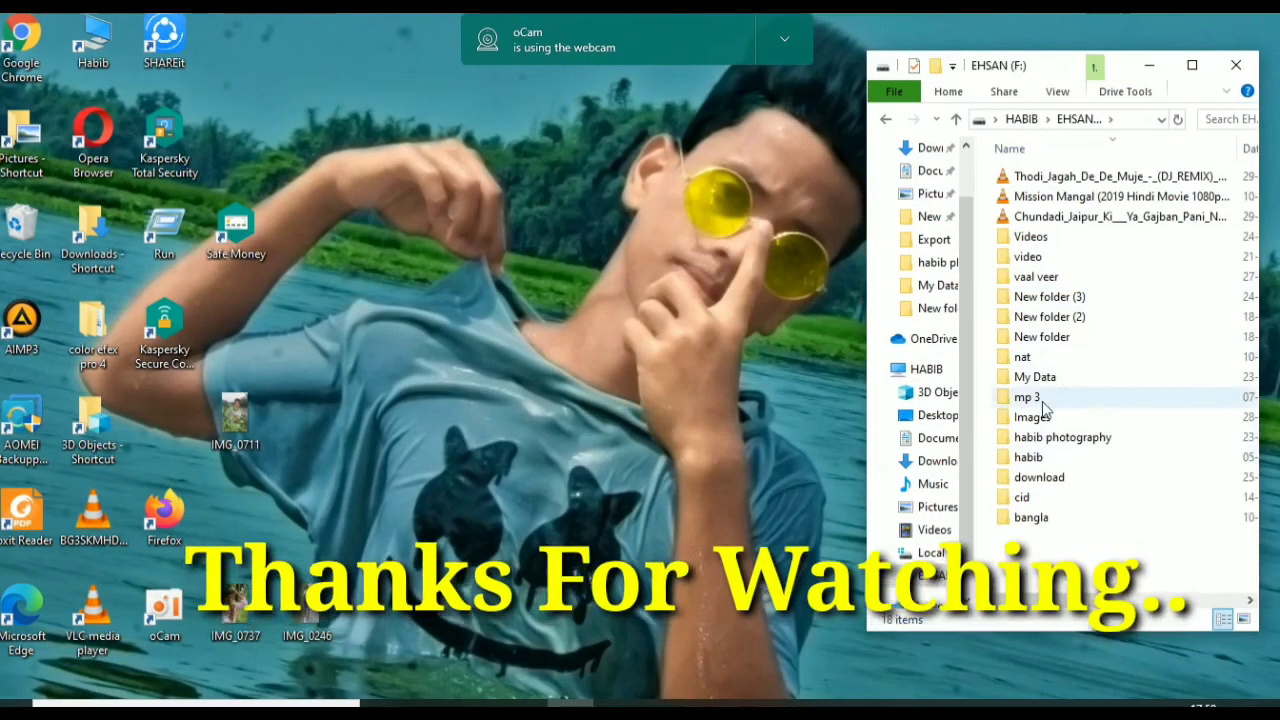
double_click(1030, 374)
scroll(1048, 392, down, 5)
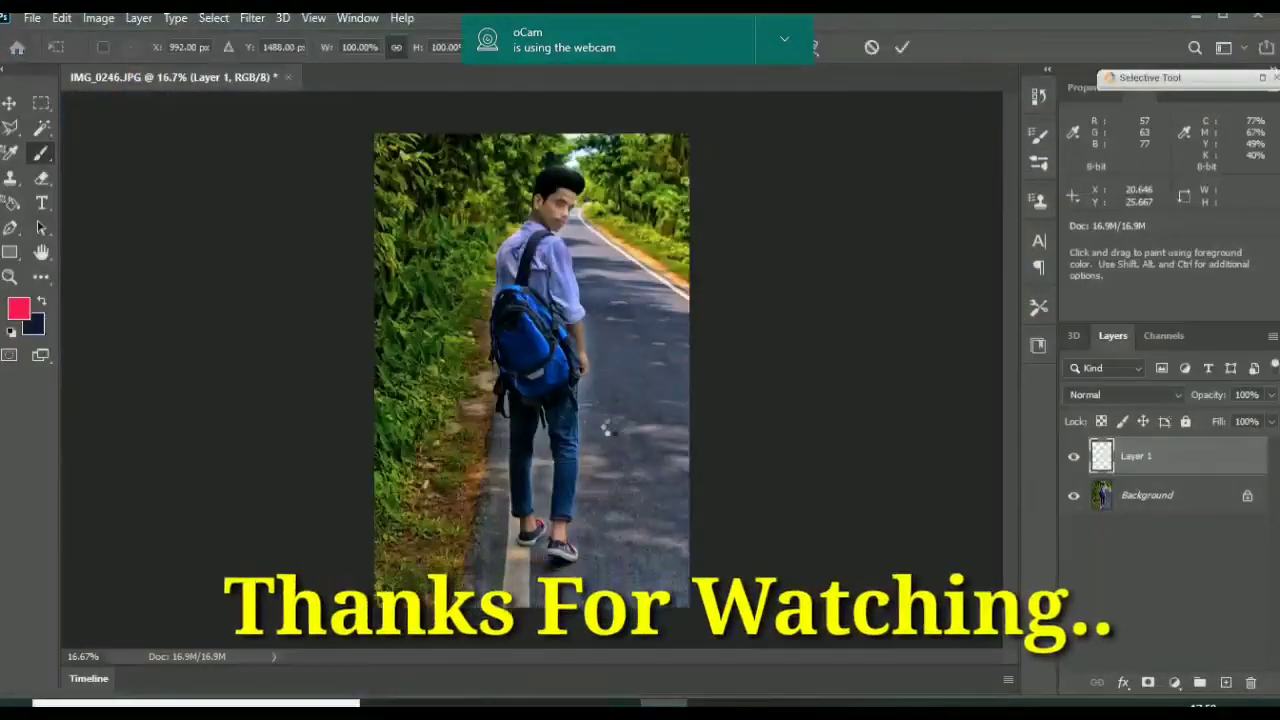
Scale the placed Untitled-1 graphic to about 227% and move it up over the road beside the man's shoulder.
drag(572, 399, 673, 471)
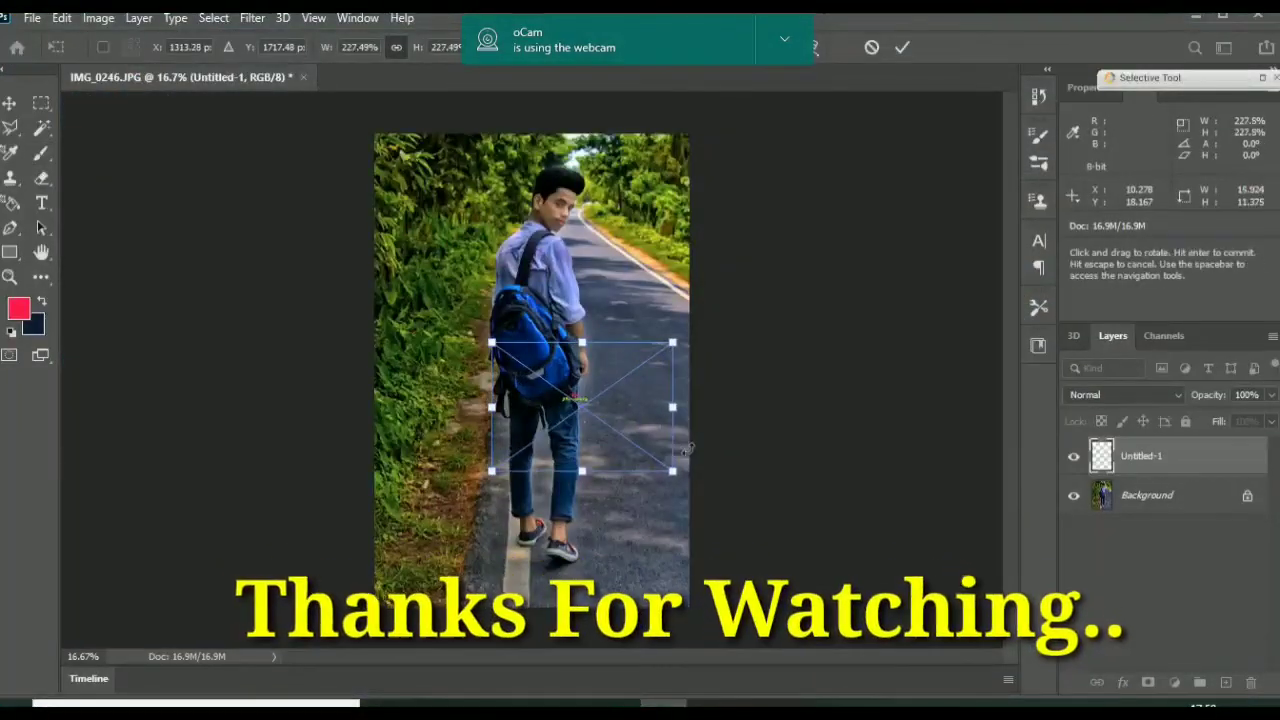
drag(655, 417, 728, 302)
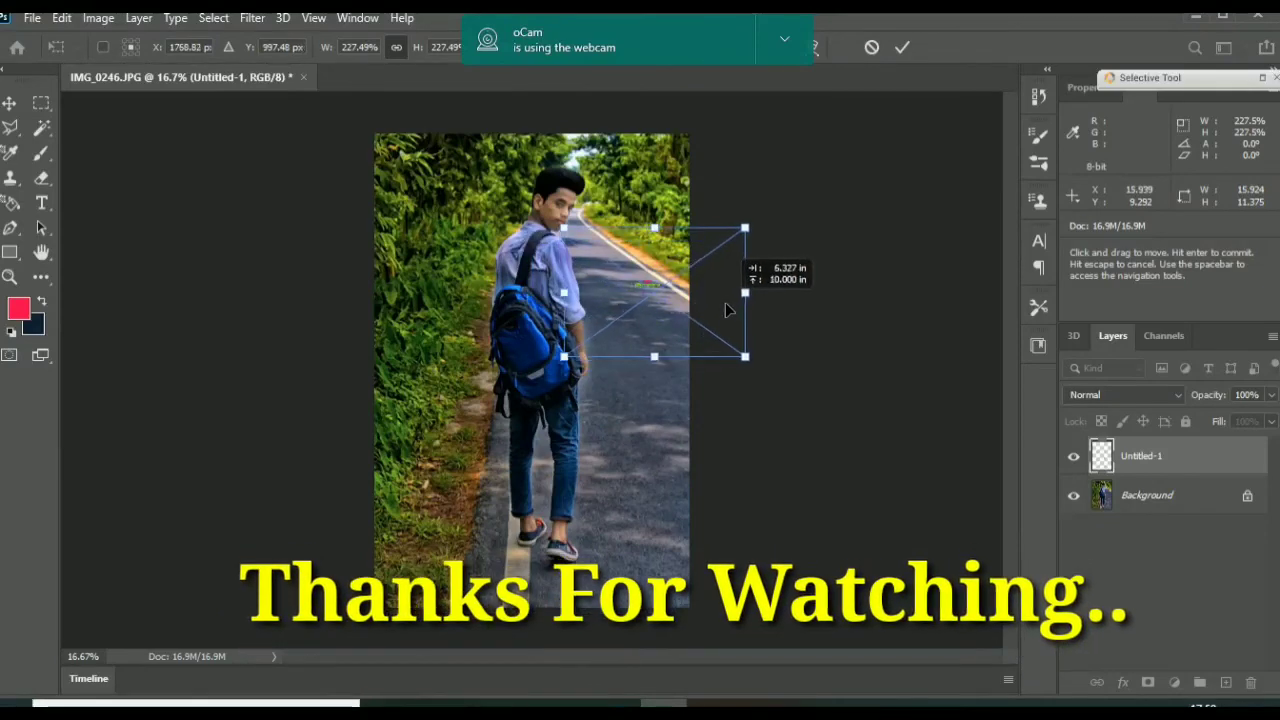